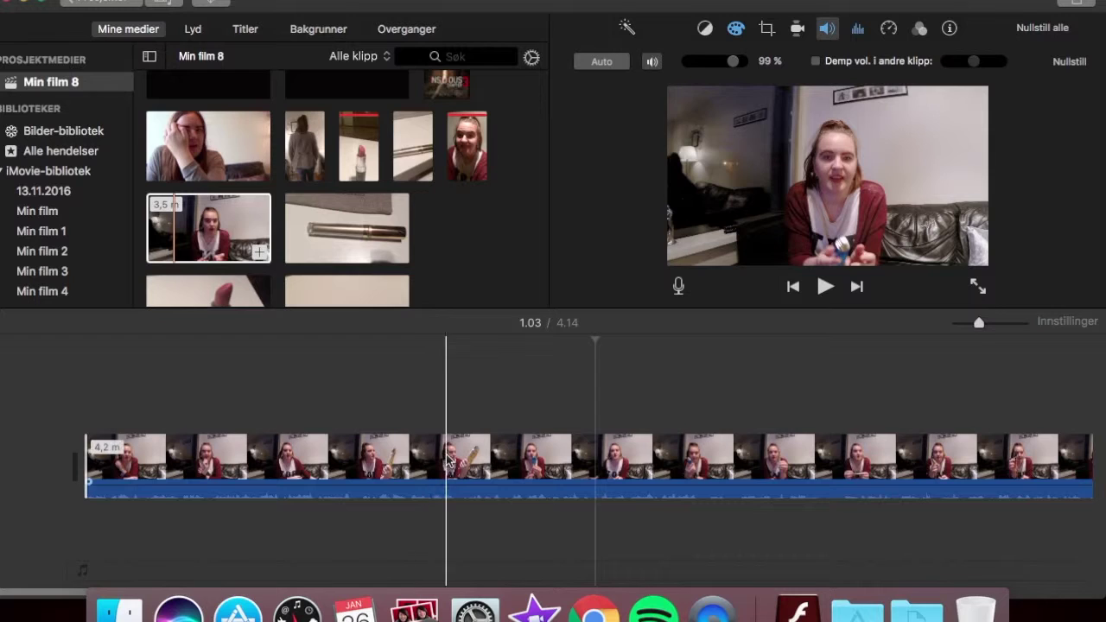
Mute the video clip in the timeline by setting its volume to 0 %.
{"action": "left_click", "coordinate": [829, 29]}
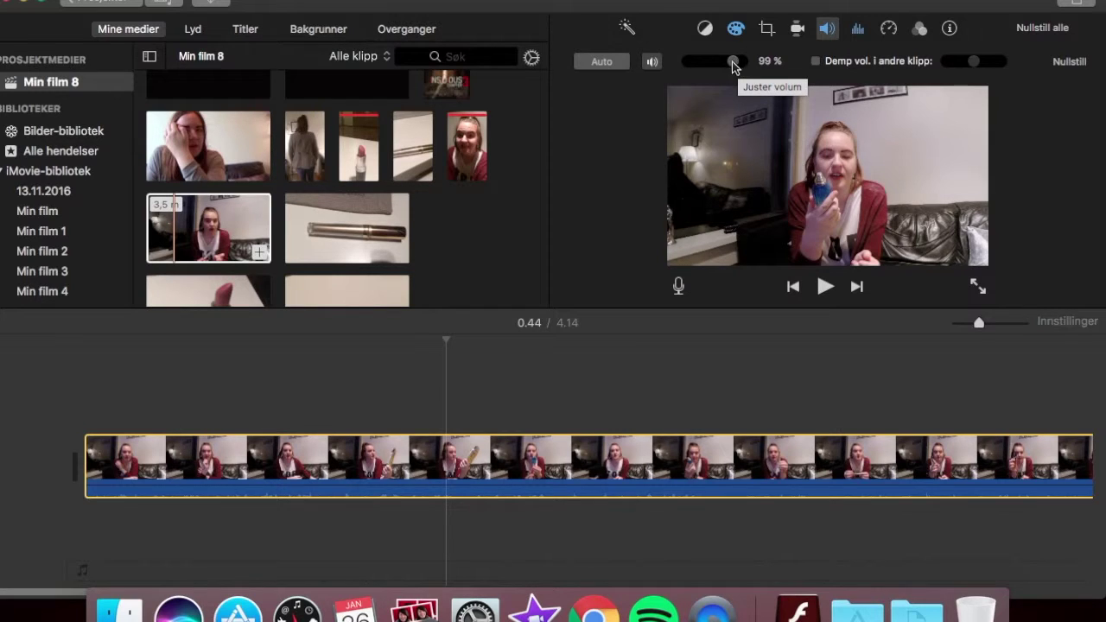
{"action": "left_click_drag", "start_coordinate": [734, 63], "coordinate": [687, 61]}
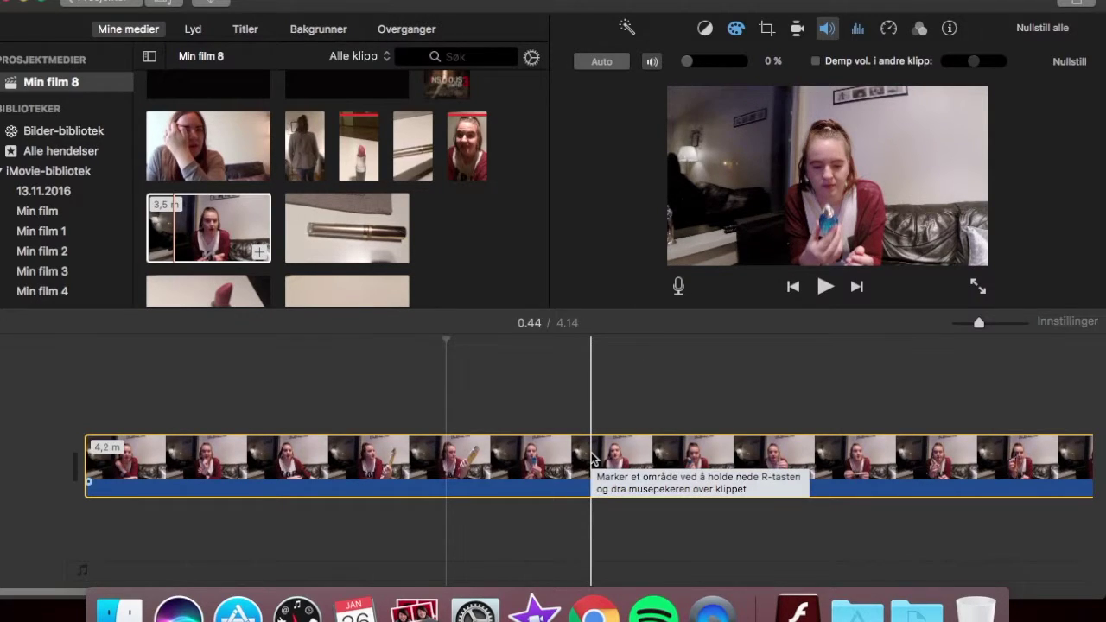
Colour-correct the video clip by slightly raising its brightness and setting the colour saturation just below neutral.
{"action": "left_click", "coordinate": [545, 454]}
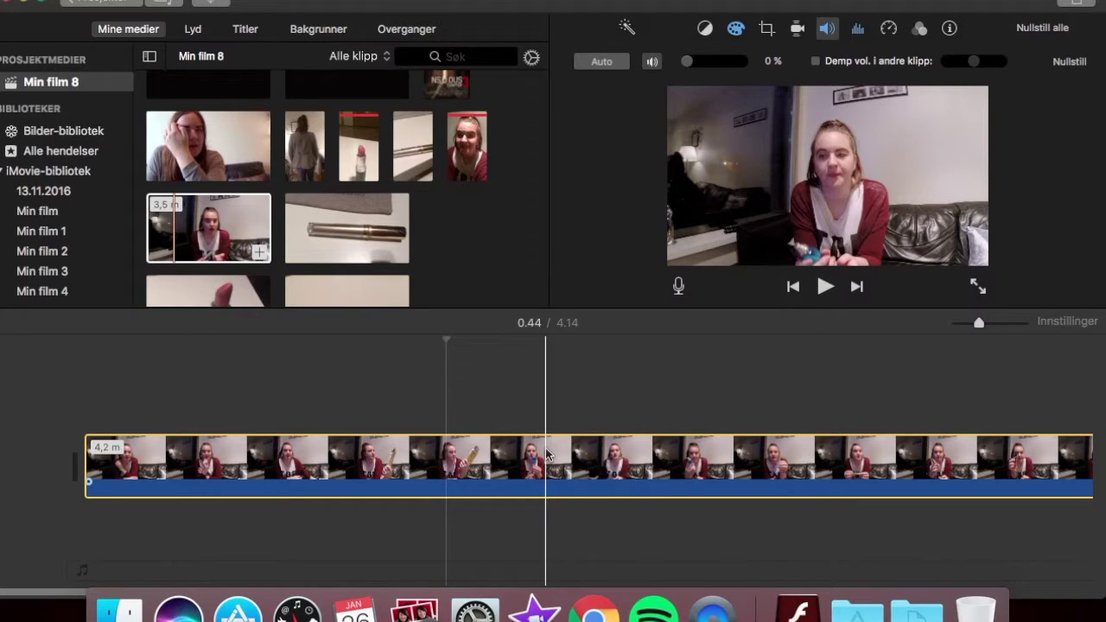
{"action": "left_click", "coordinate": [737, 34]}
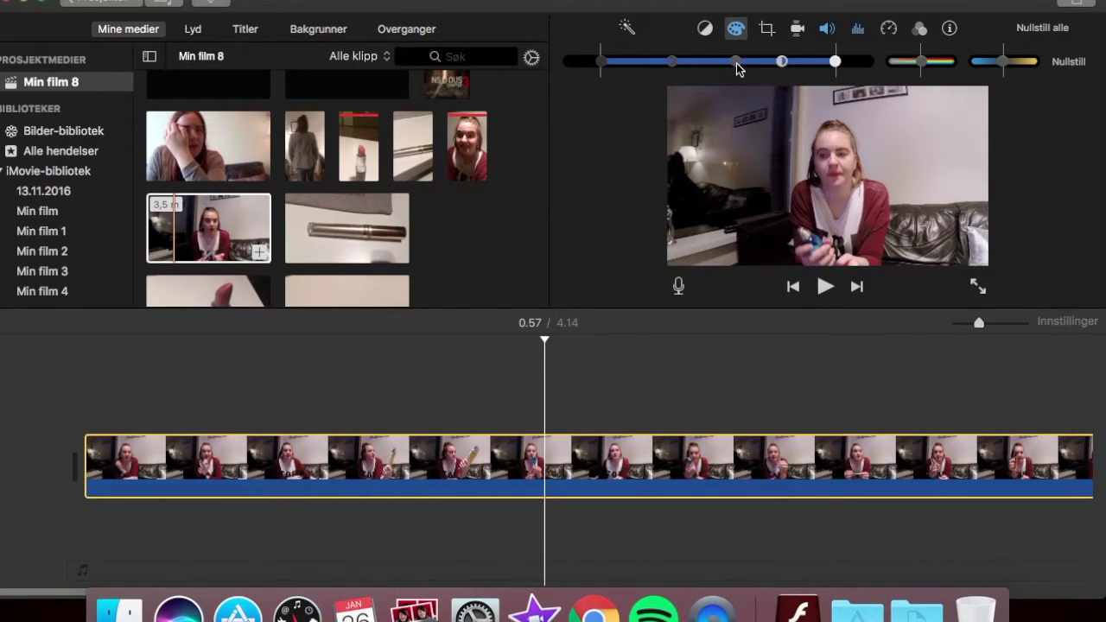
{"action": "left_click_drag", "start_coordinate": [737, 63], "coordinate": [748, 64]}
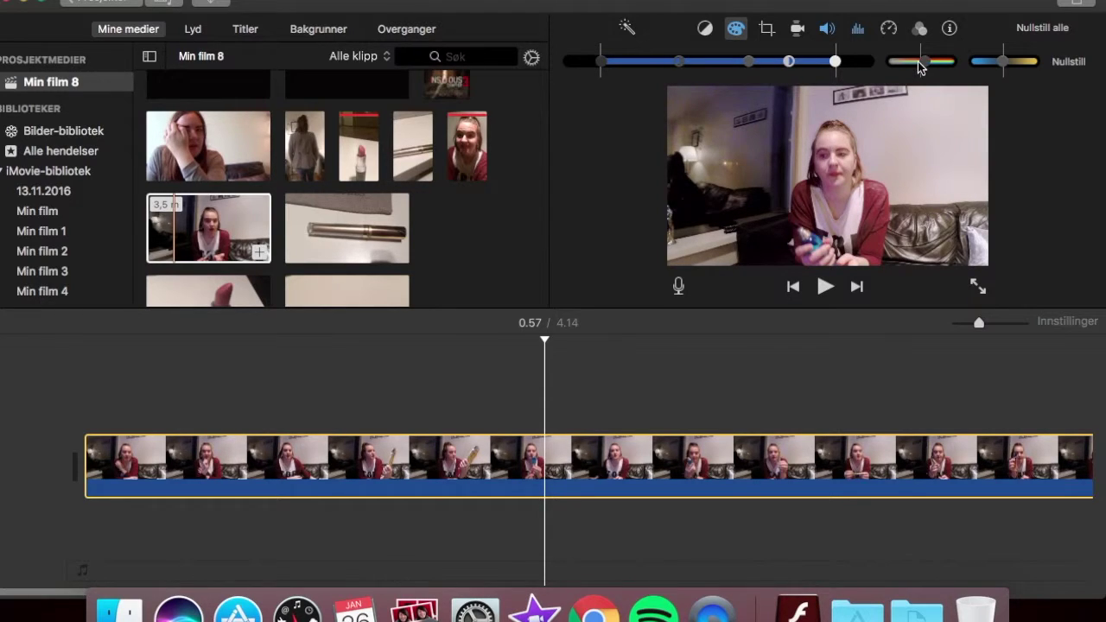
{"action": "left_click_drag", "start_coordinate": [897, 62], "coordinate": [889, 62]}
{"action": "left_click_drag", "start_coordinate": [897, 63], "coordinate": [917, 64]}
{"action": "left_click_drag", "start_coordinate": [941, 65], "coordinate": [920, 65]}
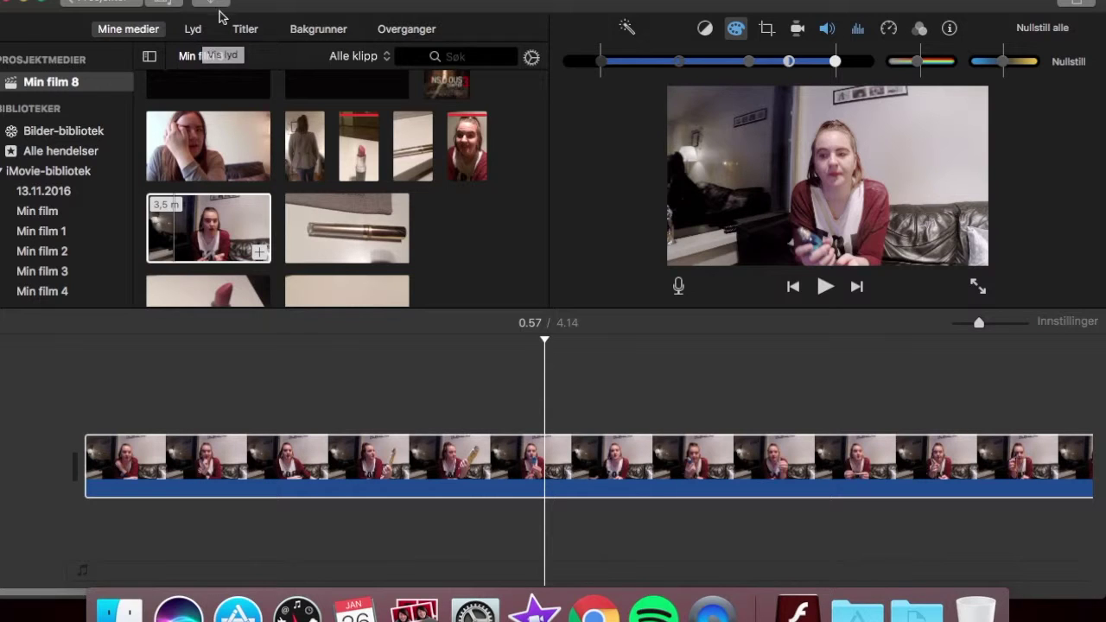
Add the 4,0 m song "Happy (from Despicable Me 2)" from the project media beneath the video, aligned with its start.
{"action": "scroll", "coordinate": [423, 185], "scroll_direction": "down", "scroll_amount": 10}
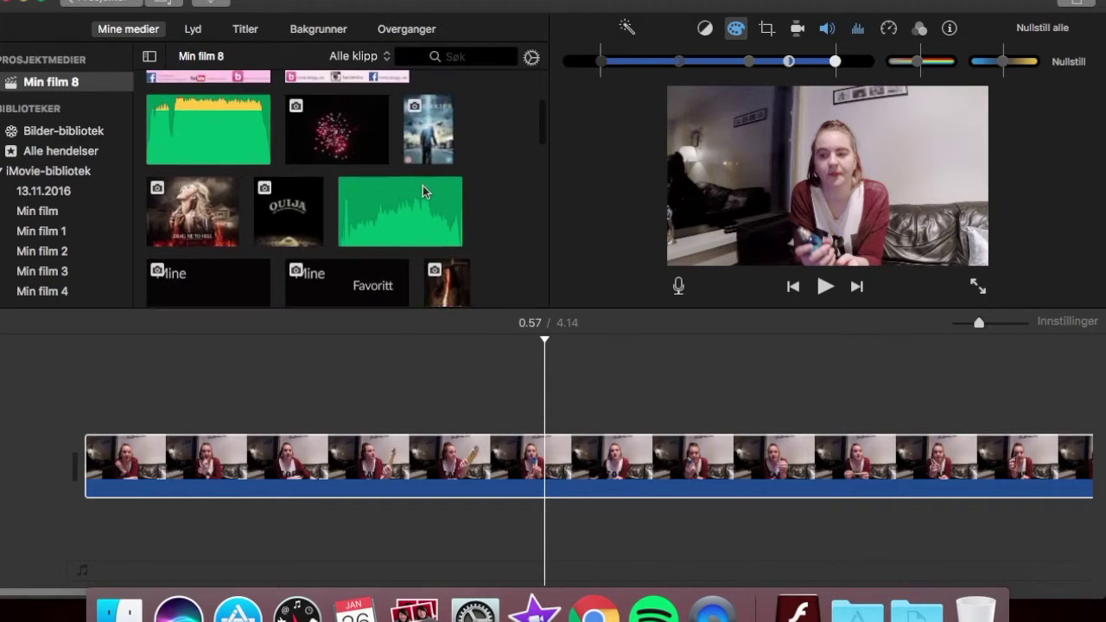
{"action": "left_click", "coordinate": [226, 130]}
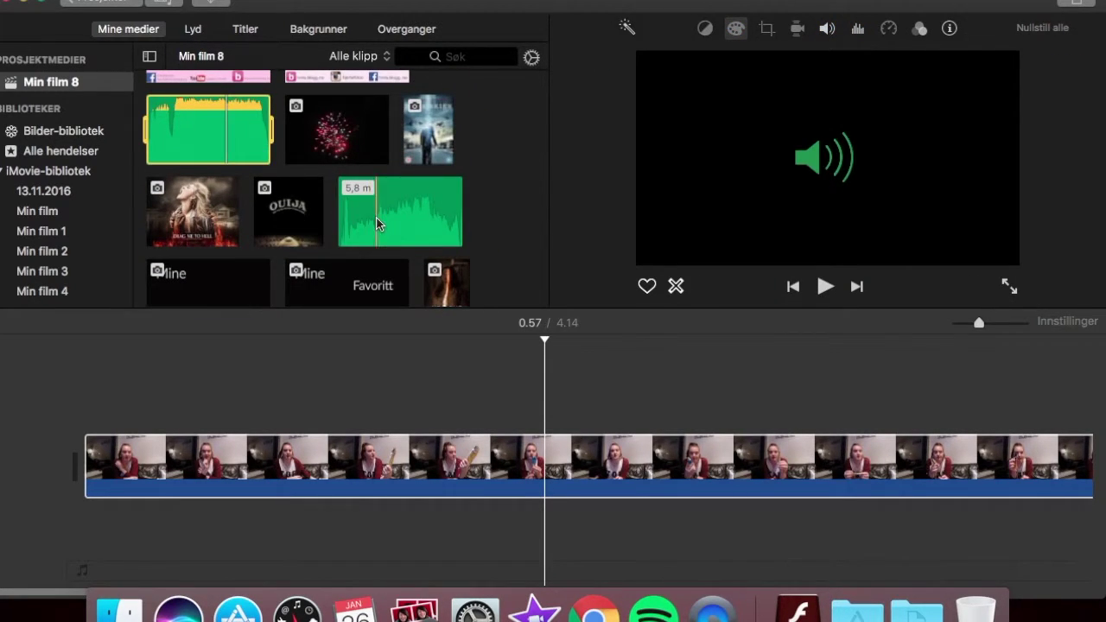
{"action": "scroll", "coordinate": [368, 221], "scroll_direction": "down", "scroll_amount": 5}
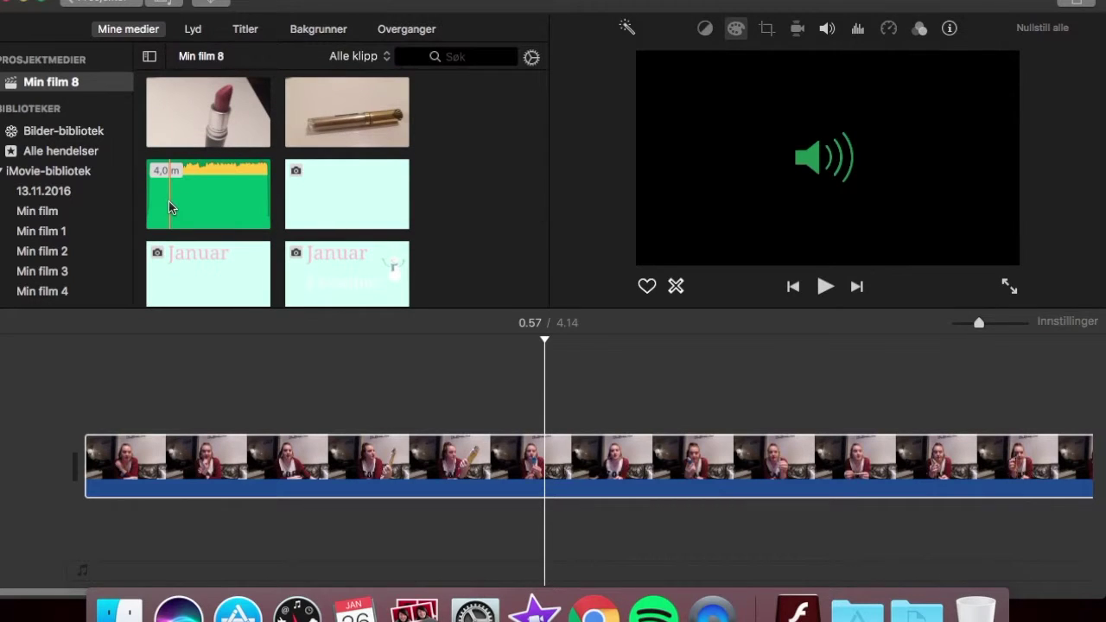
{"action": "left_click_drag", "start_coordinate": [204, 193], "coordinate": [75, 528]}
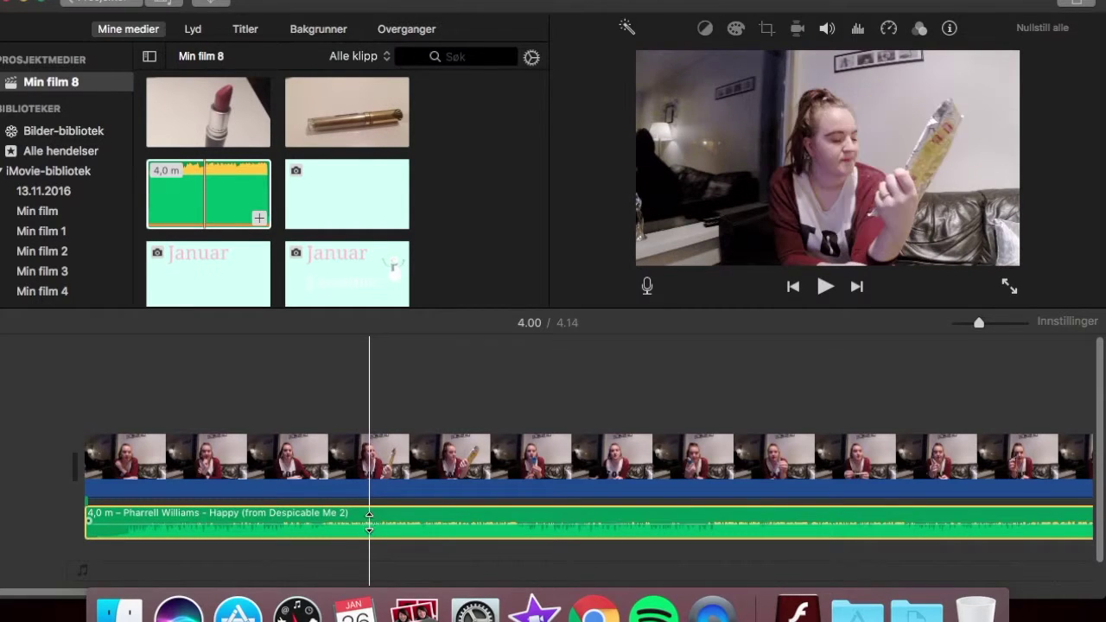
Lower the volume of the "Happy" music track in the timeline almost to silence.
{"action": "mouse_move", "coordinate": [369, 515]}
{"action": "left_click_drag", "start_coordinate": [369, 516], "coordinate": [369, 523]}
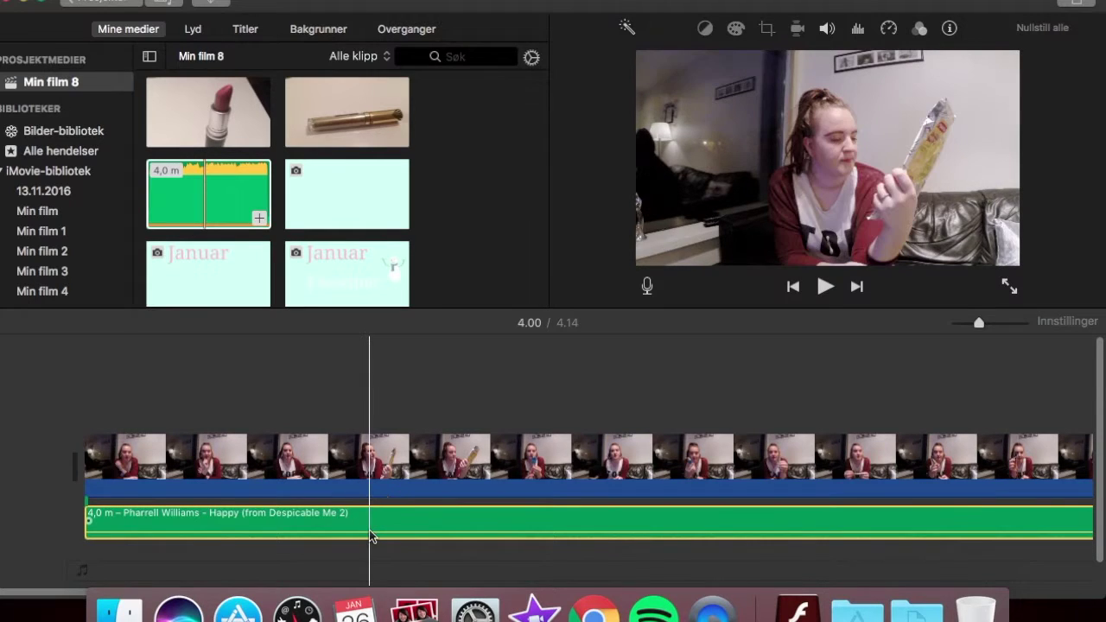
{"action": "left_click", "coordinate": [526, 372]}
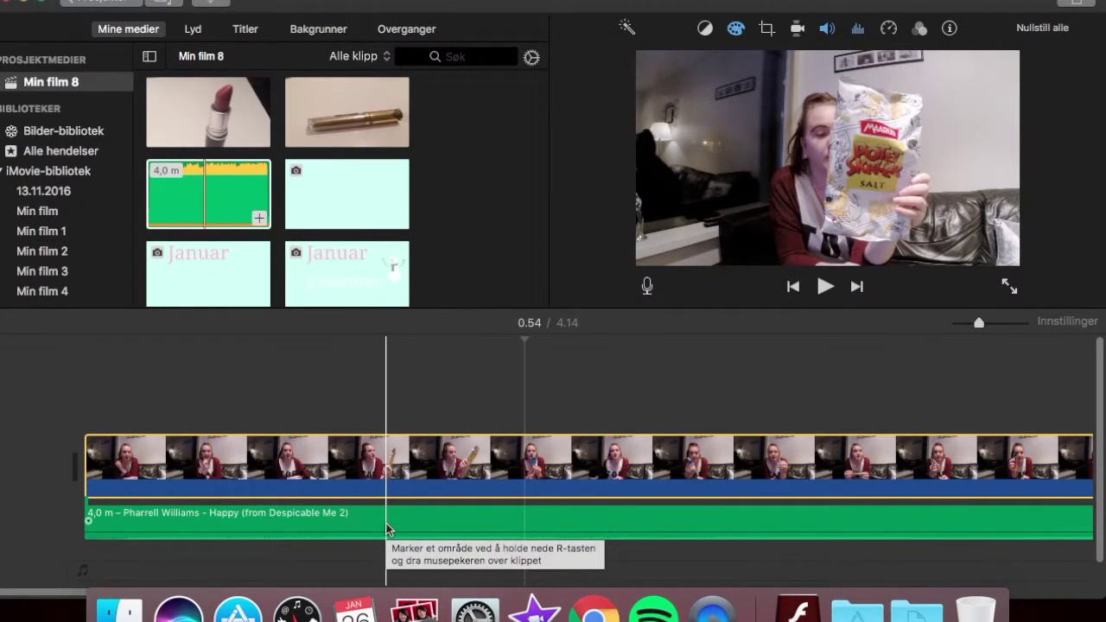
Place an "Avslør nederste tredjedel" title above the video near its beginning and give it the text "Testing".
{"action": "left_click", "coordinate": [248, 31]}
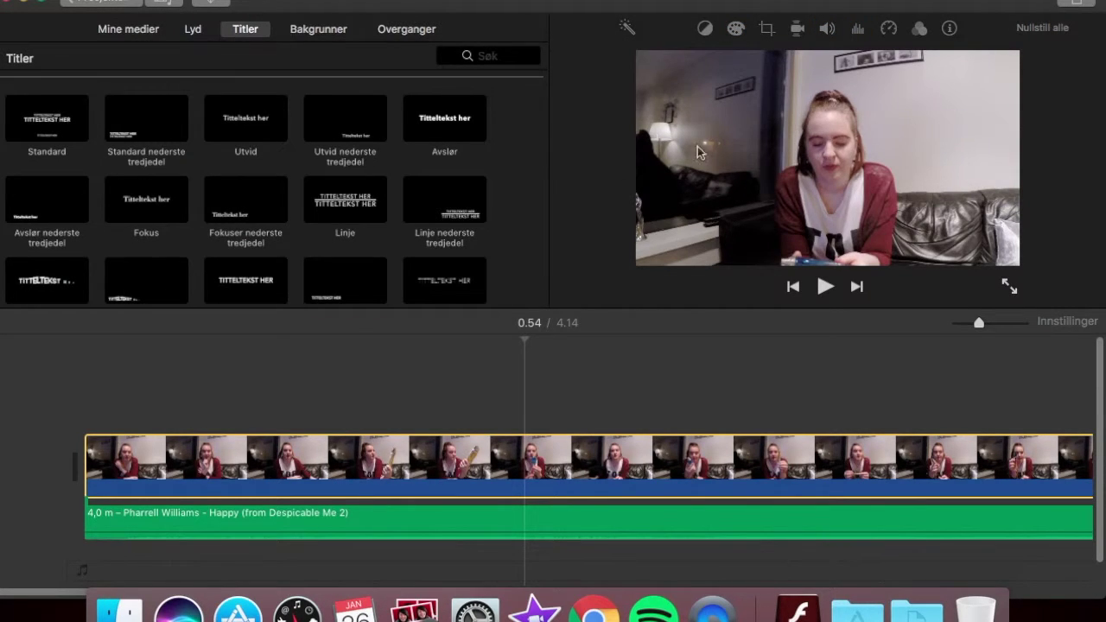
{"action": "left_click", "coordinate": [48, 199]}
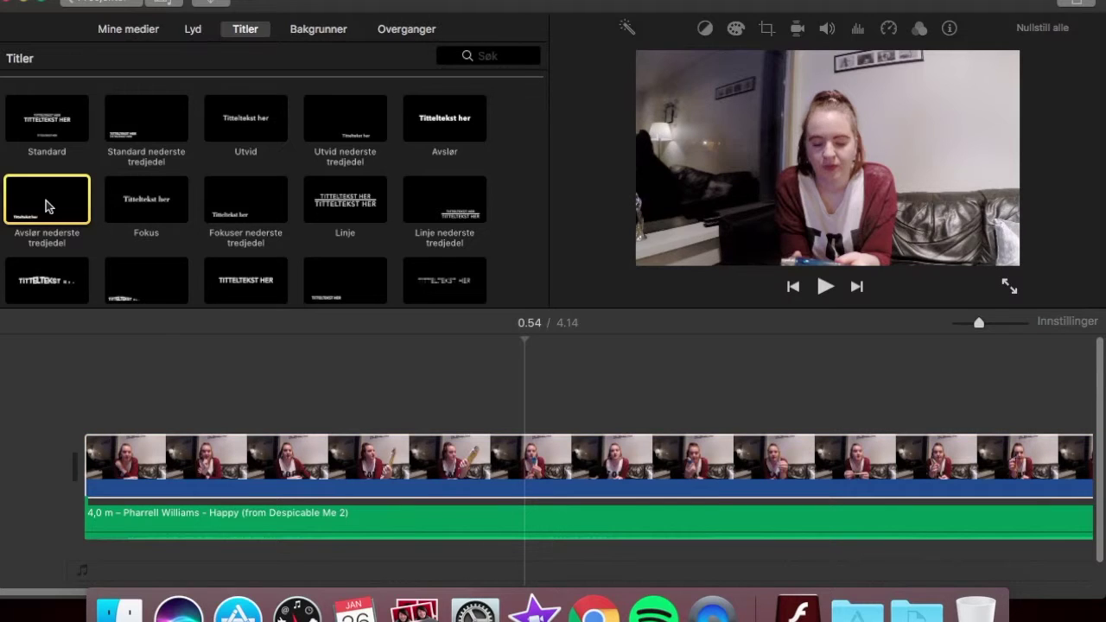
{"action": "mouse_move", "coordinate": [49, 199]}
{"action": "left_mouse_down"}
{"action": "mouse_move", "coordinate": [100, 249]}
{"action": "mouse_move", "coordinate": [134, 328]}
{"action": "mouse_move", "coordinate": [173, 363]}
{"action": "mouse_move", "coordinate": [148, 365]}
{"action": "left_mouse_up"}
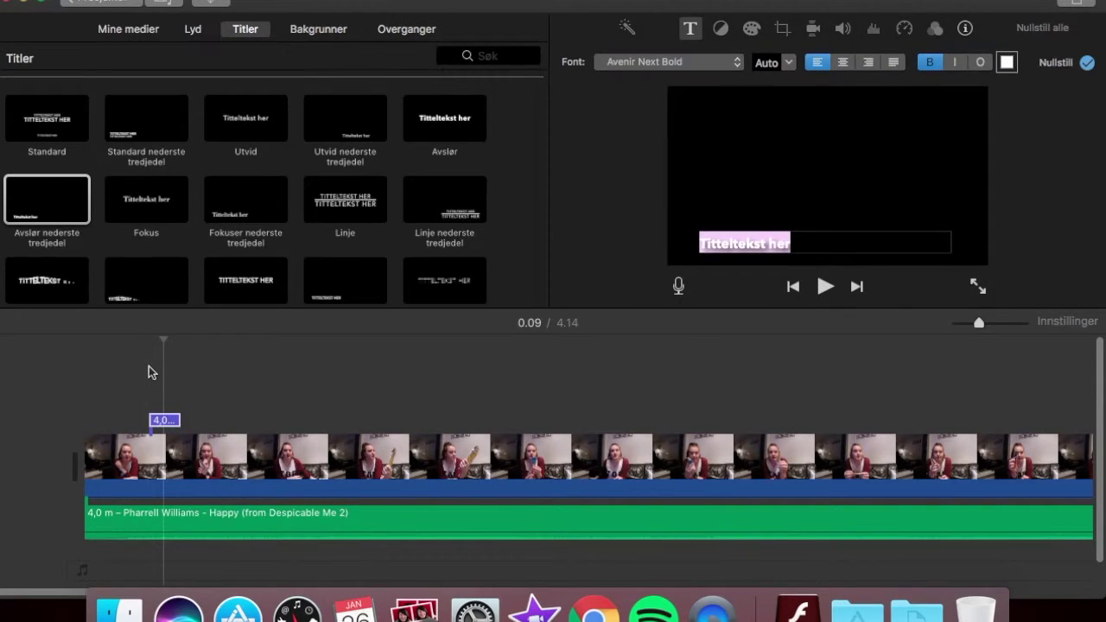
{"action": "type", "text": "Te"}
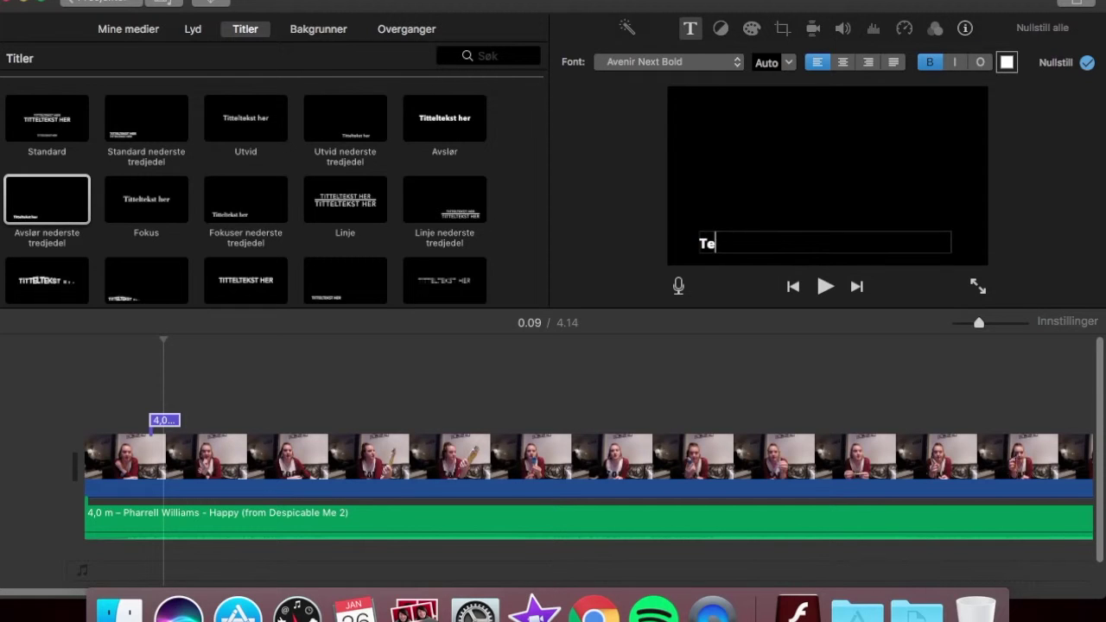
{"action": "type", "text": "sting"}
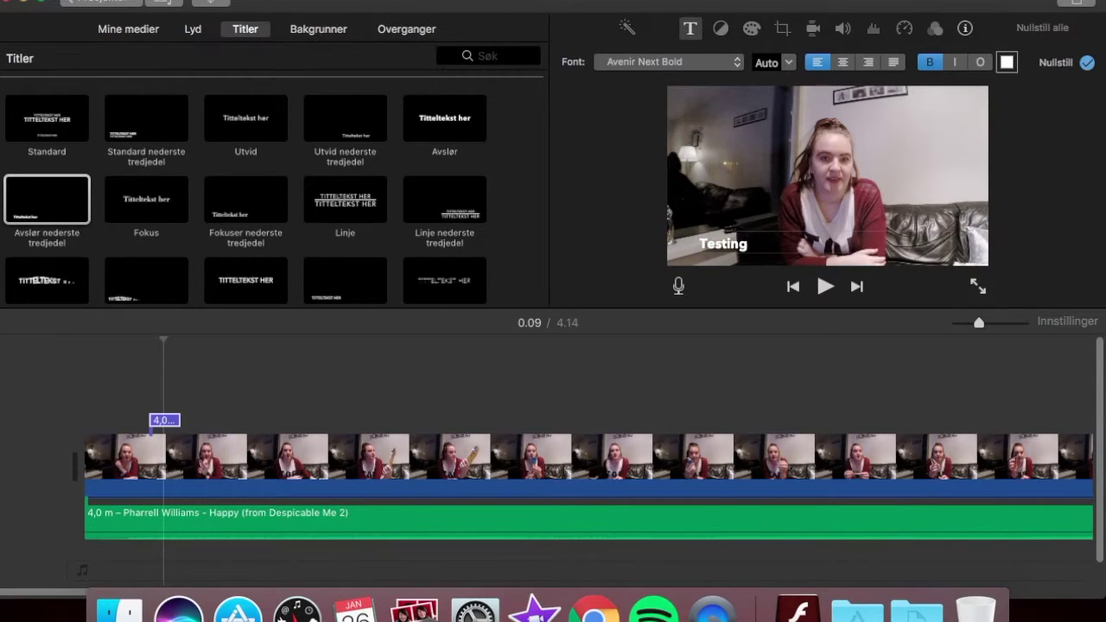
Set the font size of the "Testing" title text to 102.
{"action": "left_click", "coordinate": [786, 66]}
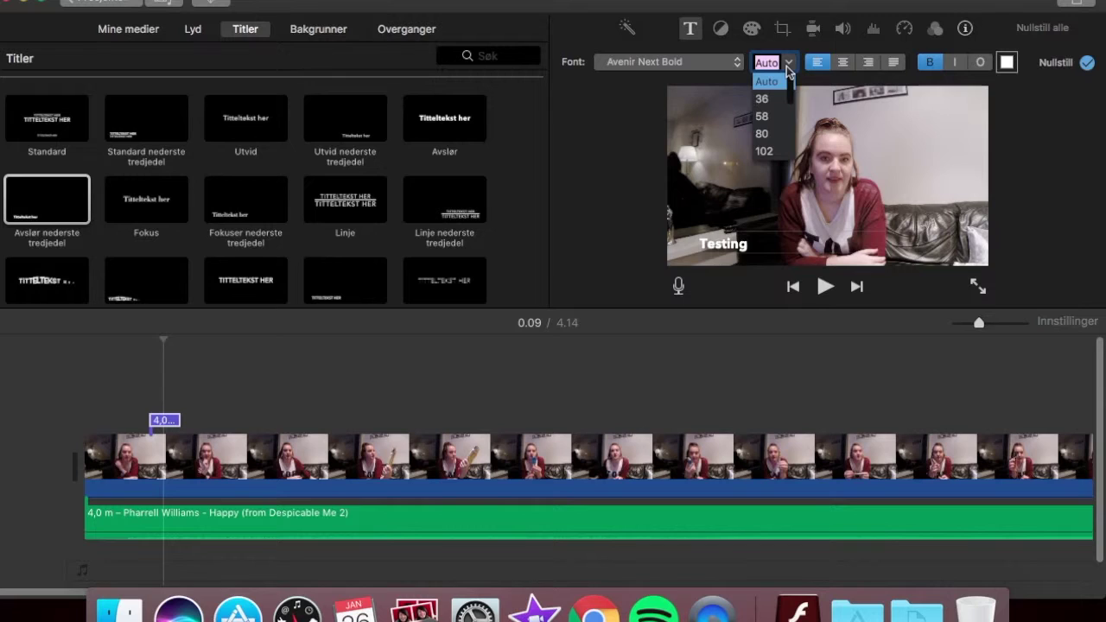
{"action": "left_click", "coordinate": [762, 134]}
{"action": "left_click_drag", "start_coordinate": [768, 241], "coordinate": [675, 235]}
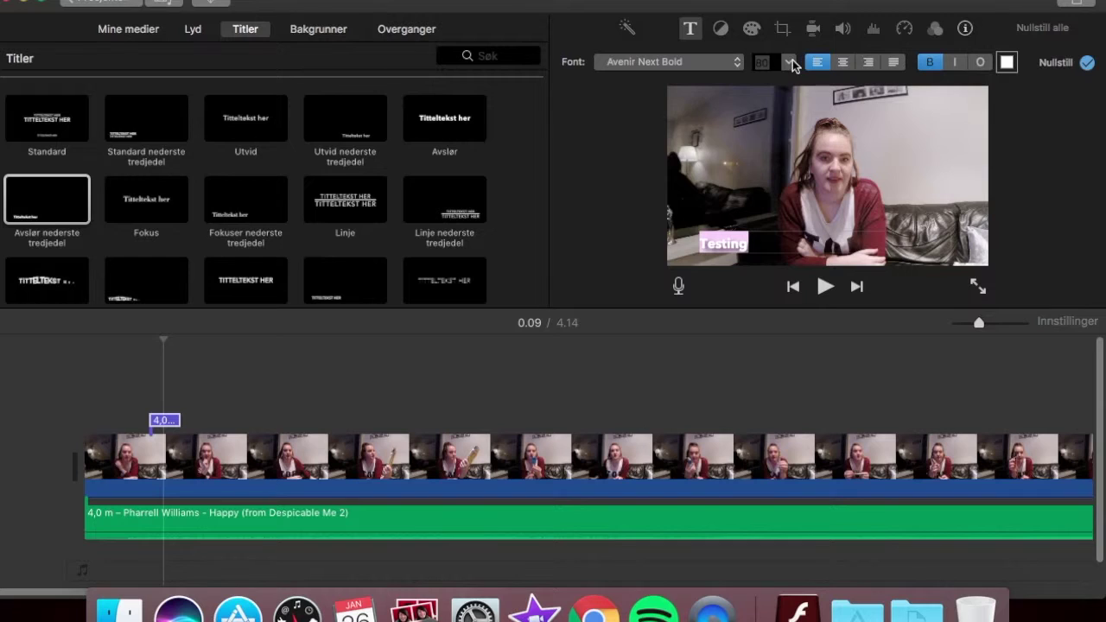
{"action": "left_click", "coordinate": [788, 61]}
{"action": "left_click", "coordinate": [773, 86]}
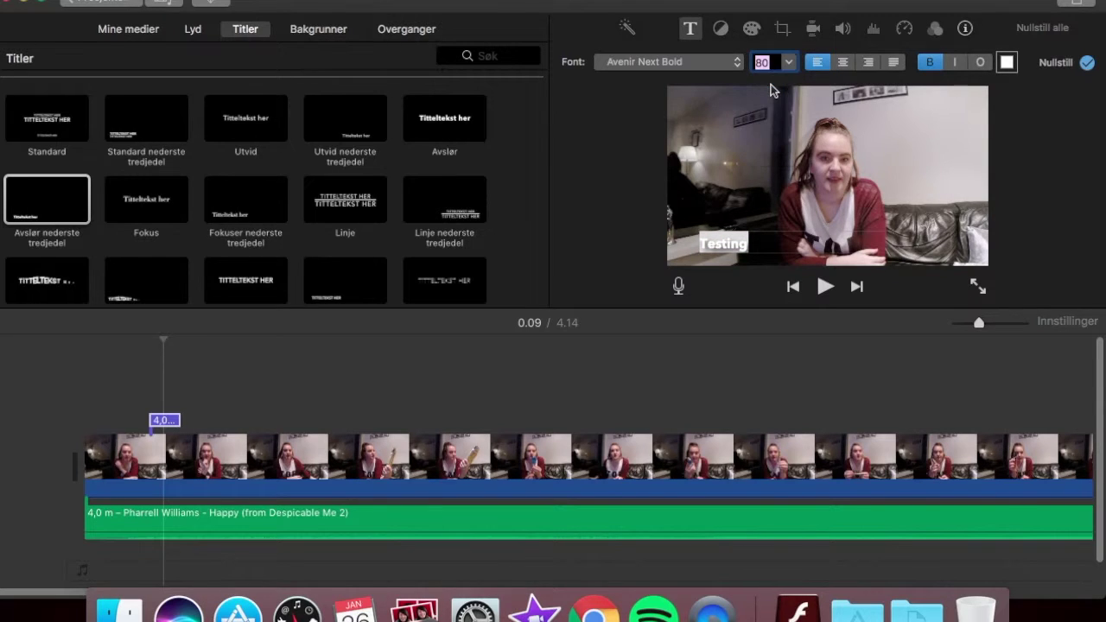
{"action": "left_click", "coordinate": [791, 69]}
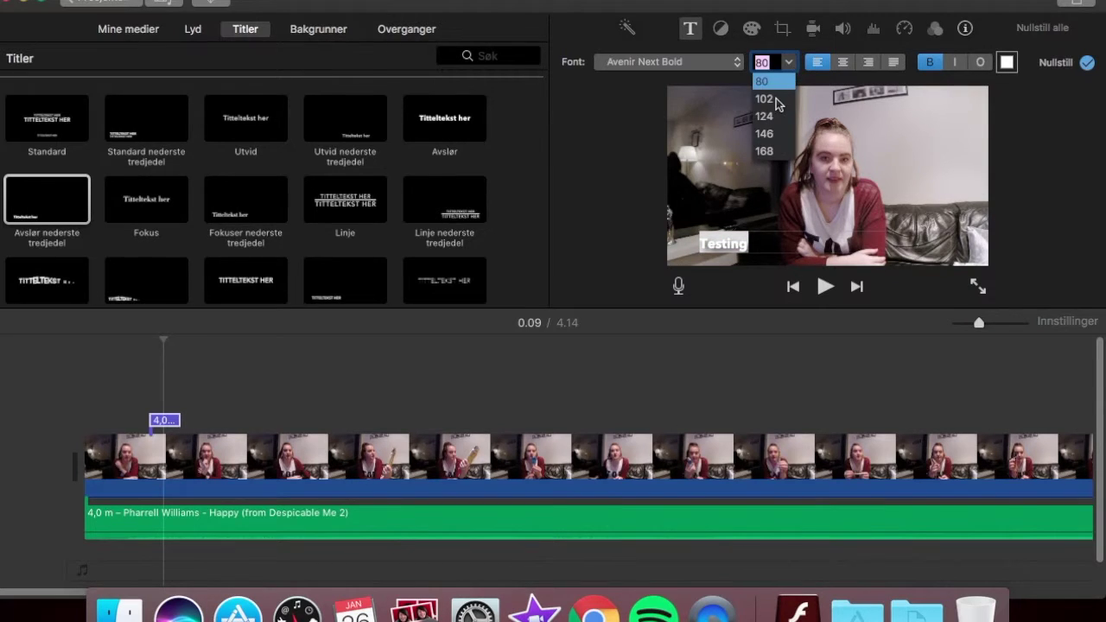
{"action": "left_click", "coordinate": [774, 99]}
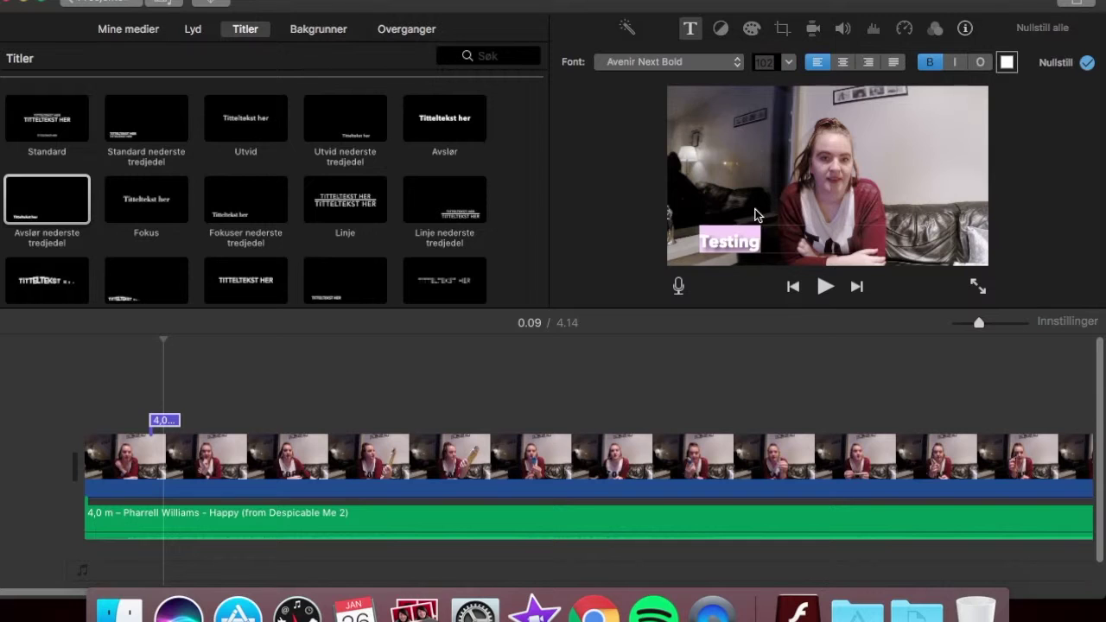
Try the fonts Chalkduster and Avenir Next Ultra Light on the "Testing" title.
{"action": "left_click", "coordinate": [692, 63]}
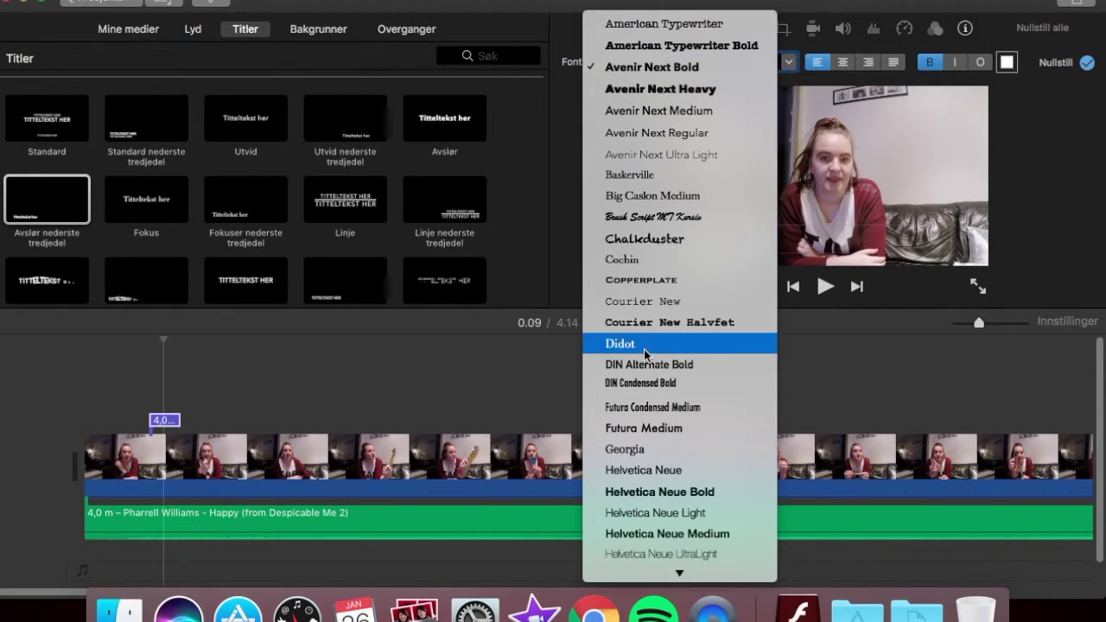
{"action": "left_click", "coordinate": [660, 239]}
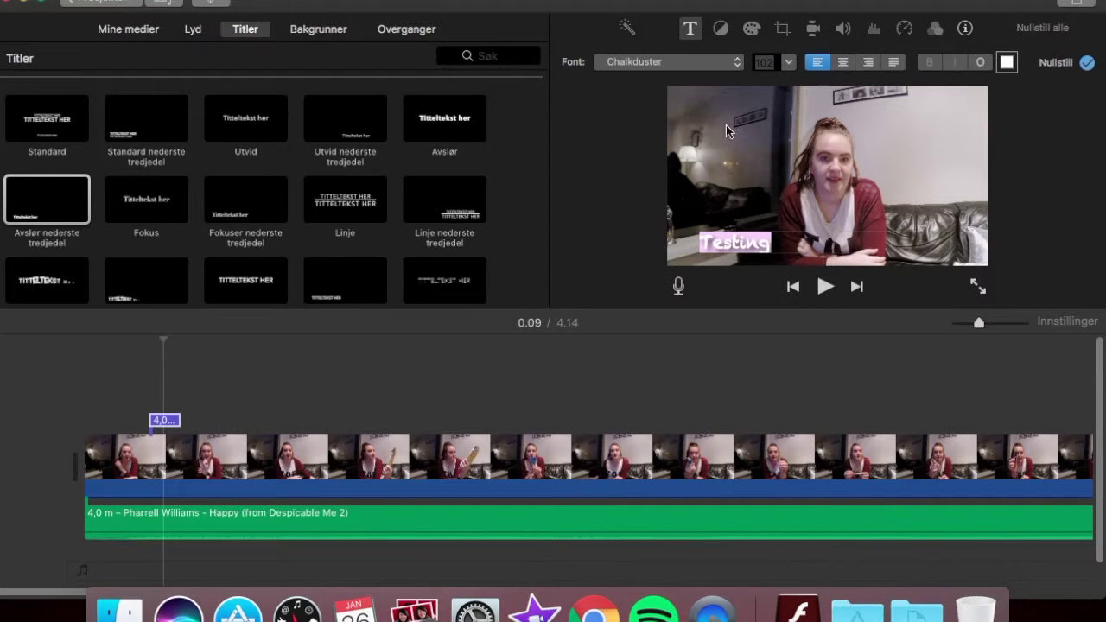
{"action": "left_click", "coordinate": [738, 63]}
{"action": "scroll", "coordinate": [704, 255], "scroll_direction": "up", "scroll_amount": 5}
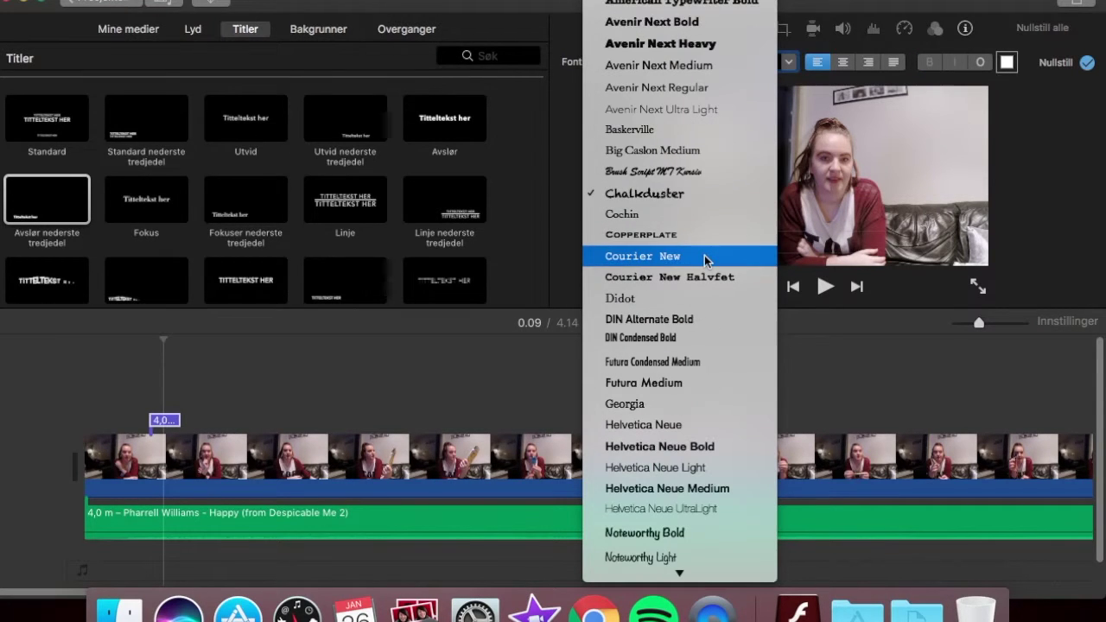
{"action": "left_click", "coordinate": [675, 110]}
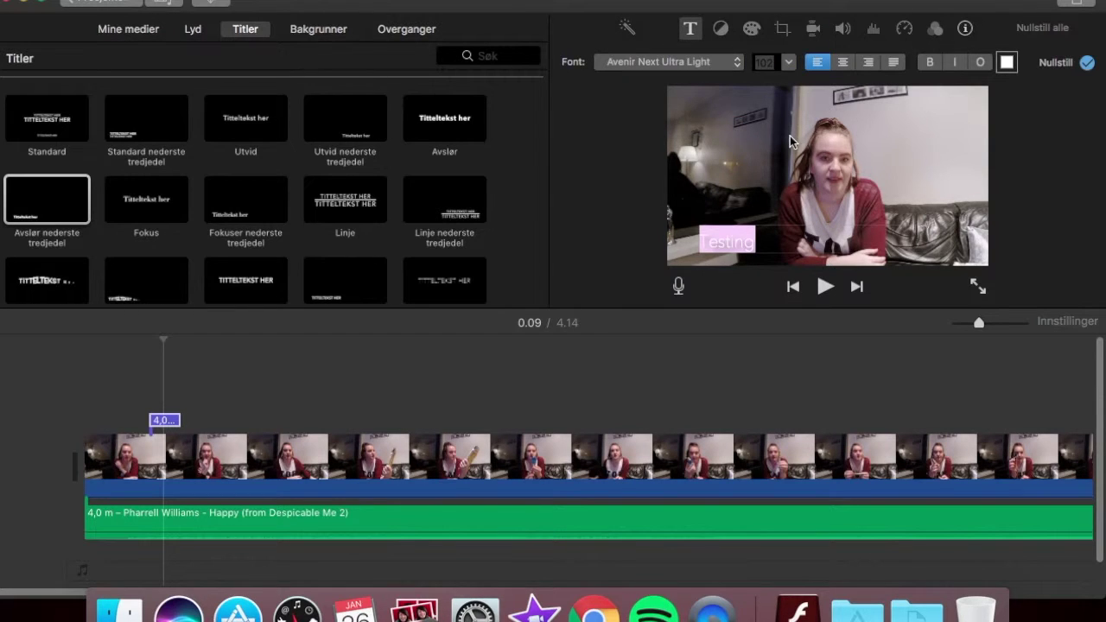
{"action": "left_click", "coordinate": [803, 217]}
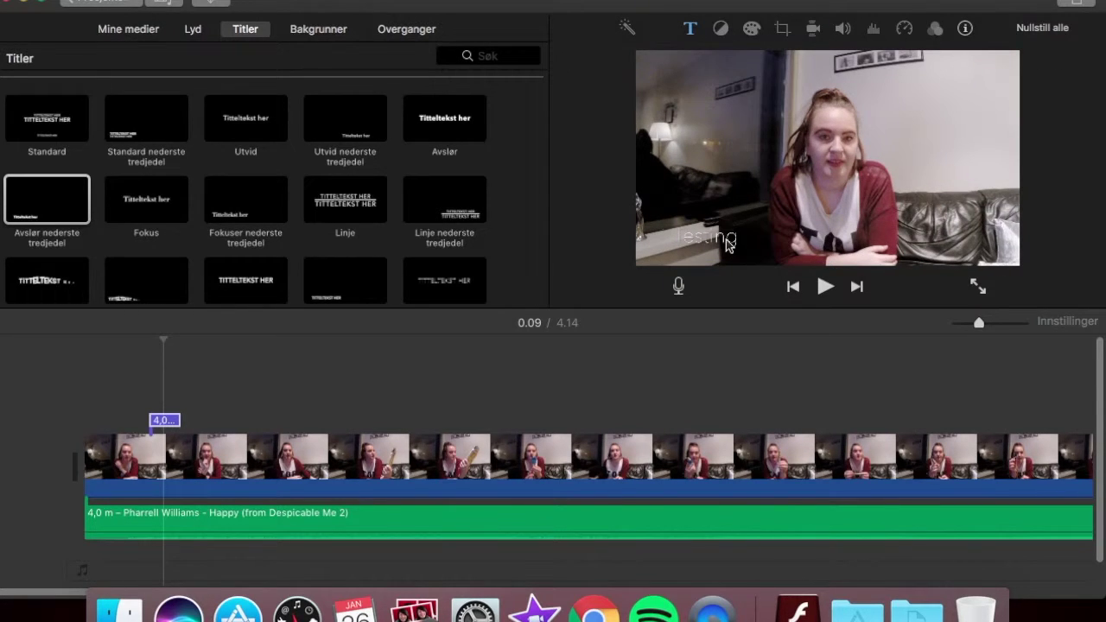
Change the colour of the "Testing" title text to Aubergine from the Stifter palette.
{"action": "double_click", "coordinate": [727, 241]}
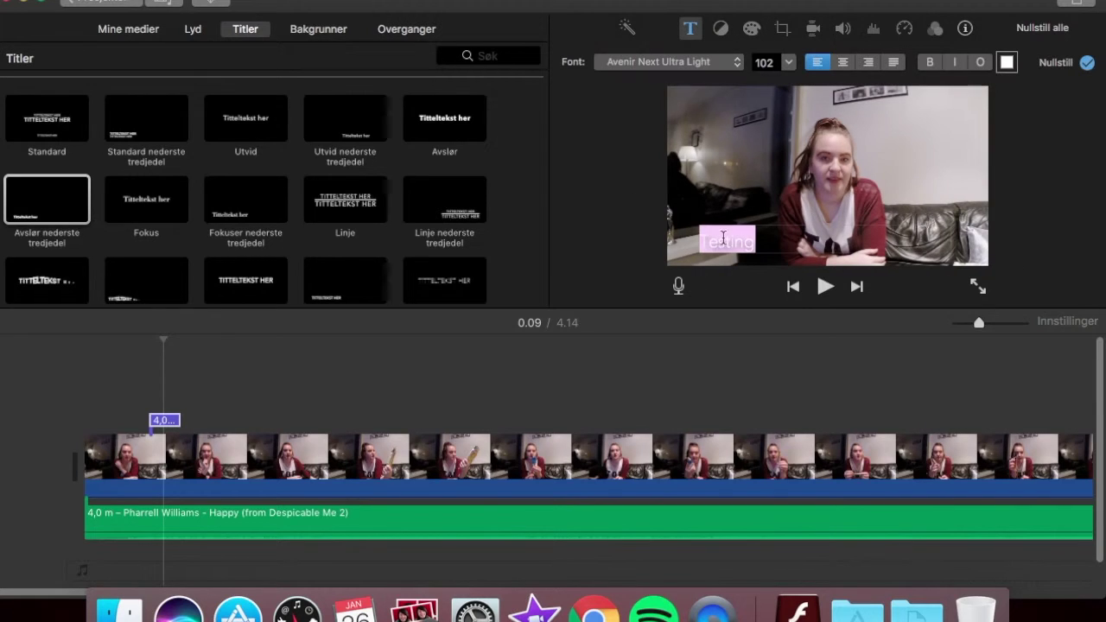
{"action": "left_click", "coordinate": [1005, 65]}
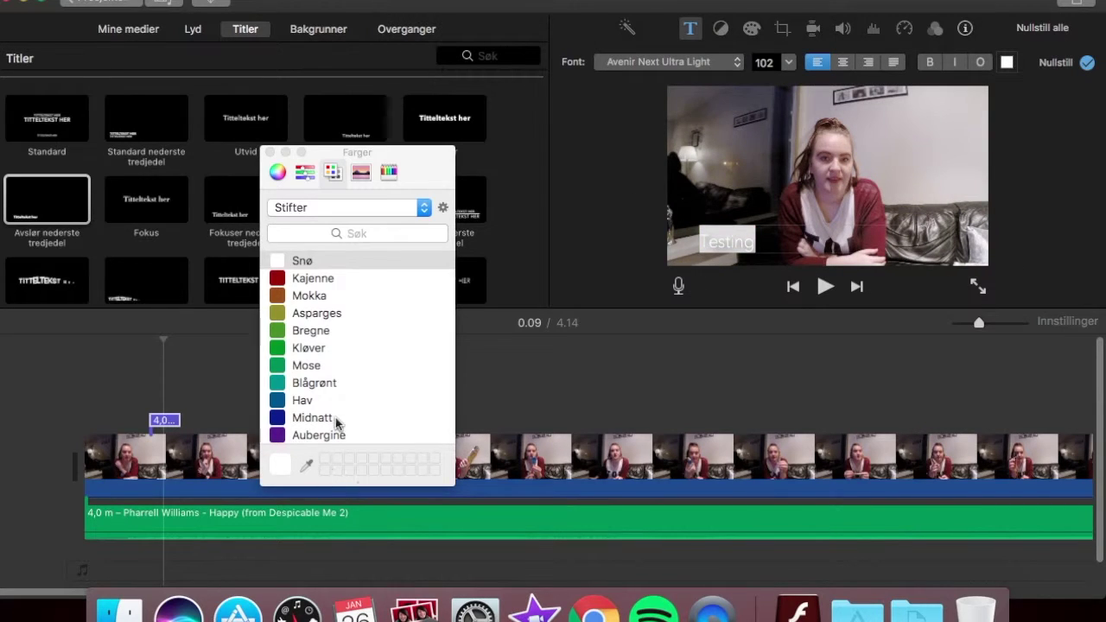
{"action": "scroll", "coordinate": [324, 389], "scroll_direction": "down", "scroll_amount": 3}
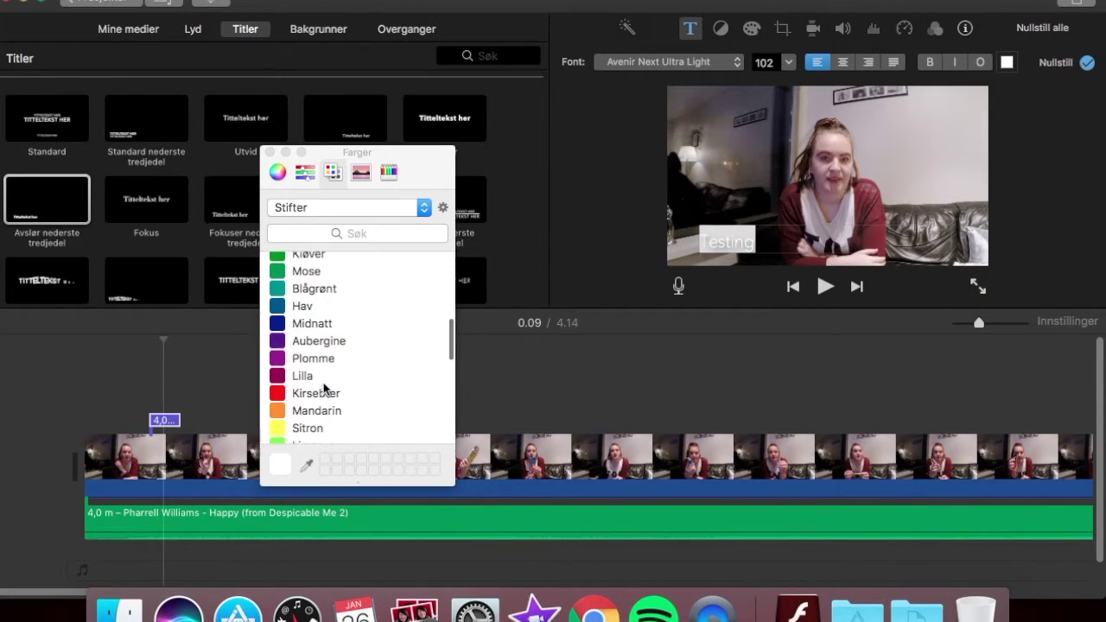
{"action": "left_click", "coordinate": [305, 339]}
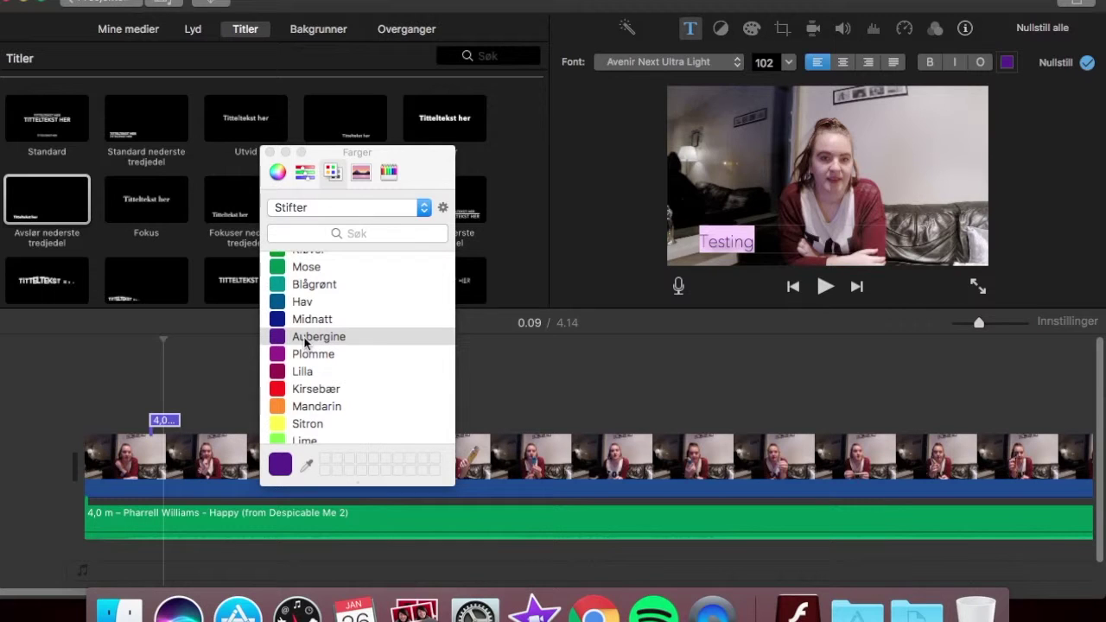
{"action": "left_click", "coordinate": [586, 212]}
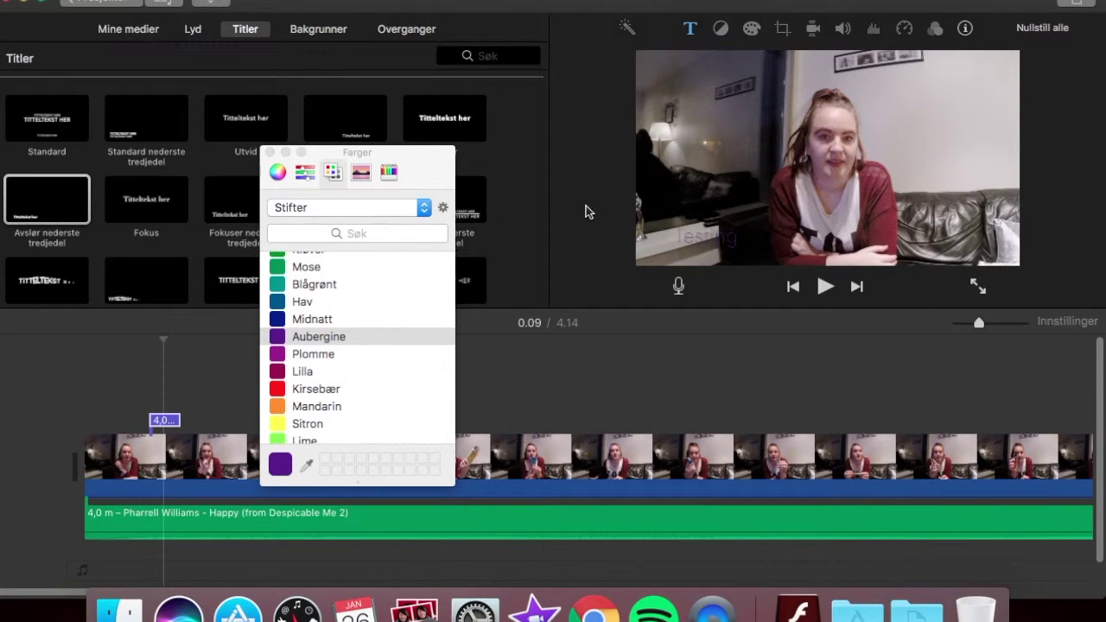
Close the colour picker and set the font of the "Testing" title text to Avenir Next Heavy.
{"action": "double_click", "coordinate": [719, 235]}
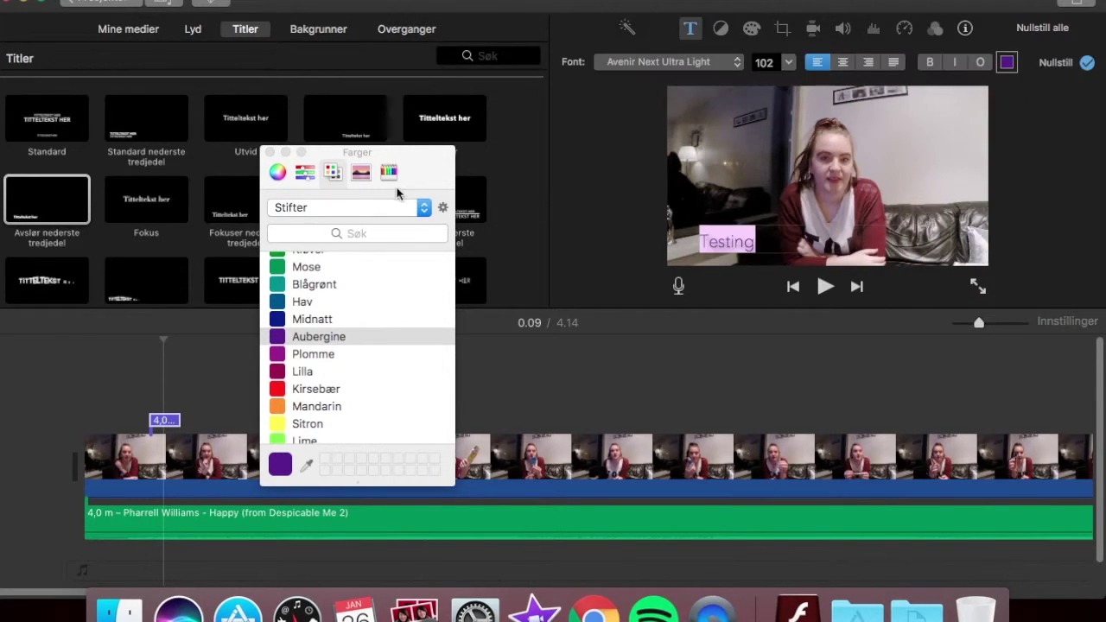
{"action": "left_click", "coordinate": [270, 154]}
{"action": "left_click", "coordinate": [680, 62]}
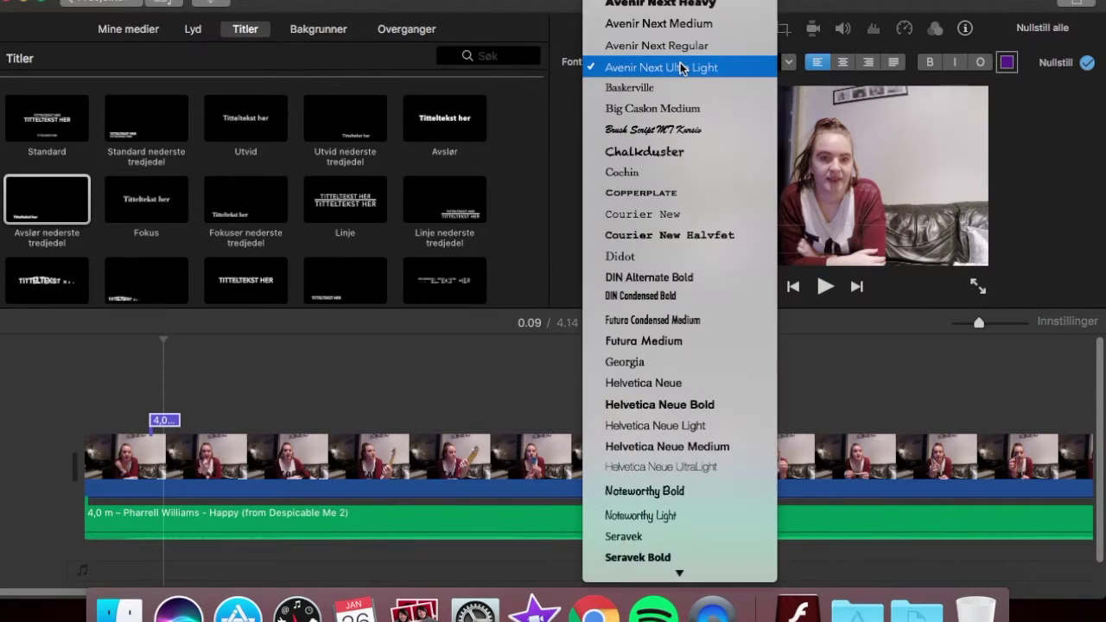
{"action": "left_click", "coordinate": [678, 4]}
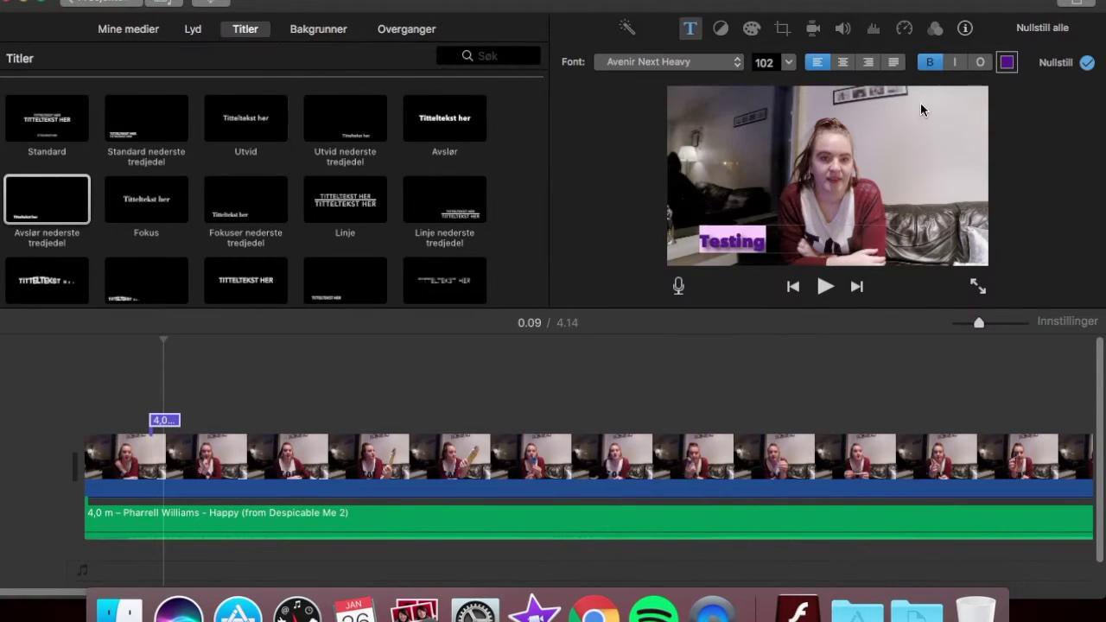
Close the title text editing and overlay the pink heart image from Min film 8 above the main clip, shortly after the title.
{"action": "left_click", "coordinate": [1066, 182]}
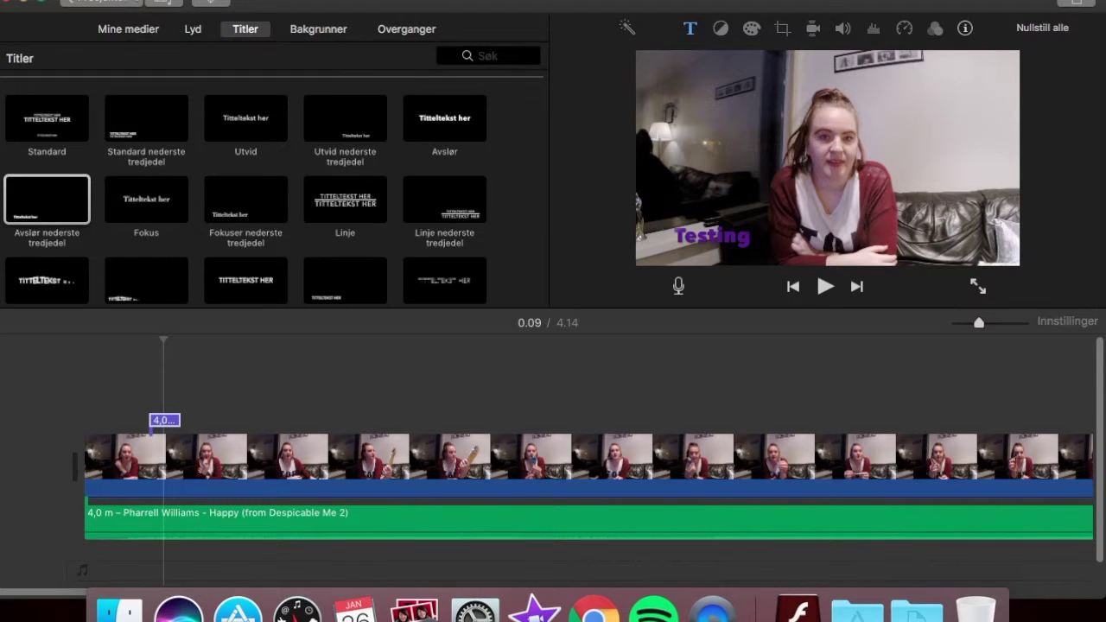
{"action": "left_click", "coordinate": [147, 33]}
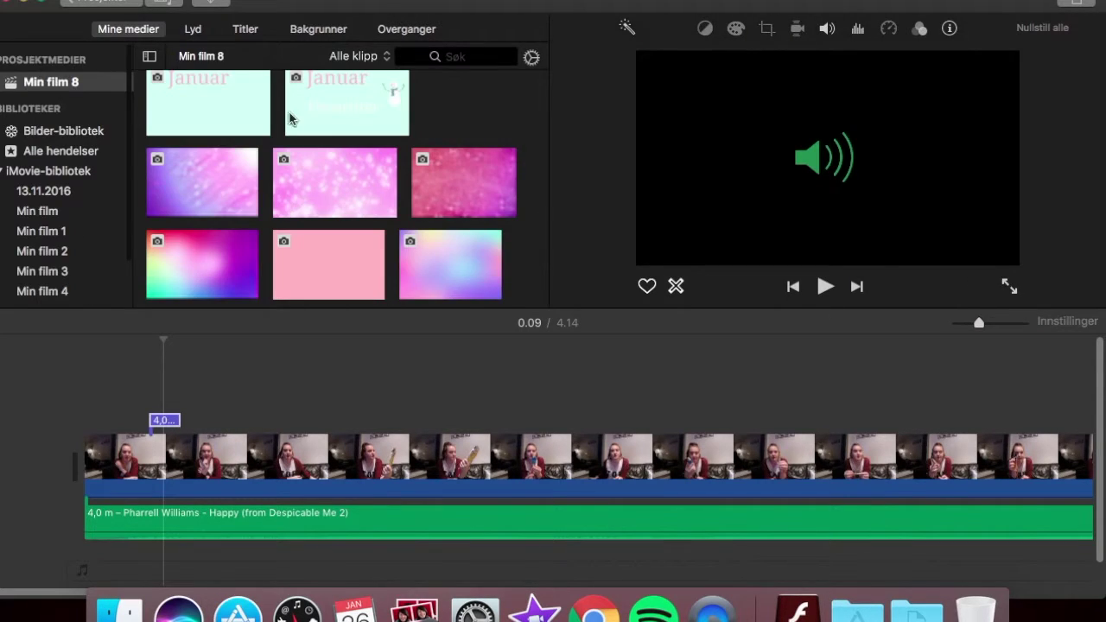
{"action": "scroll", "coordinate": [464, 123], "scroll_direction": "down", "scroll_amount": 3}
{"action": "scroll", "coordinate": [464, 124], "scroll_direction": "down", "scroll_amount": 5}
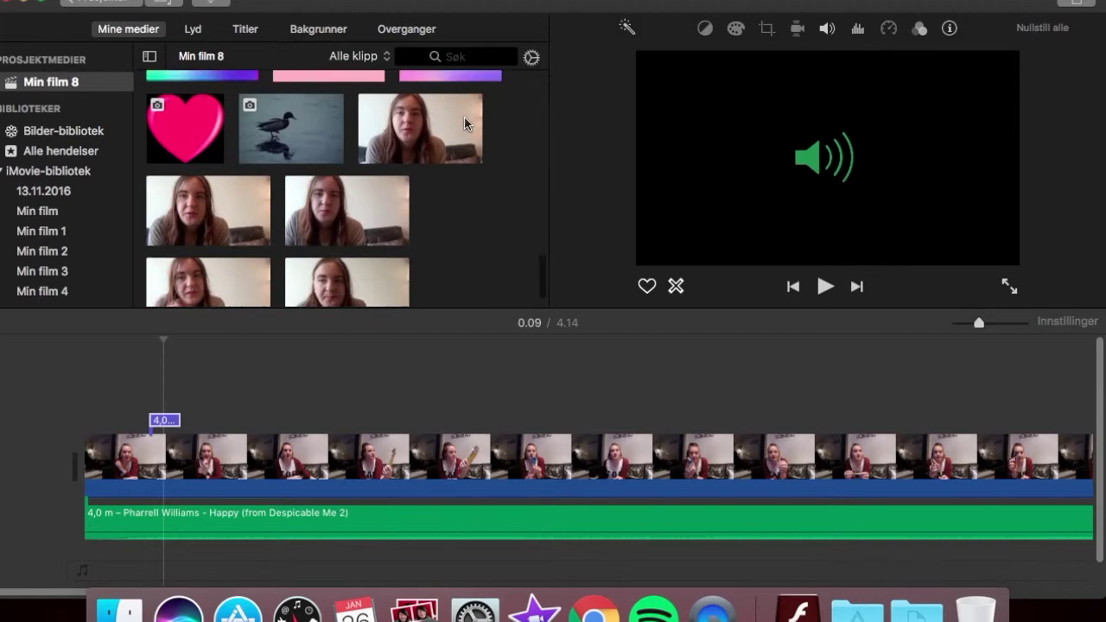
{"action": "scroll", "coordinate": [267, 137], "scroll_direction": "up", "scroll_amount": 3}
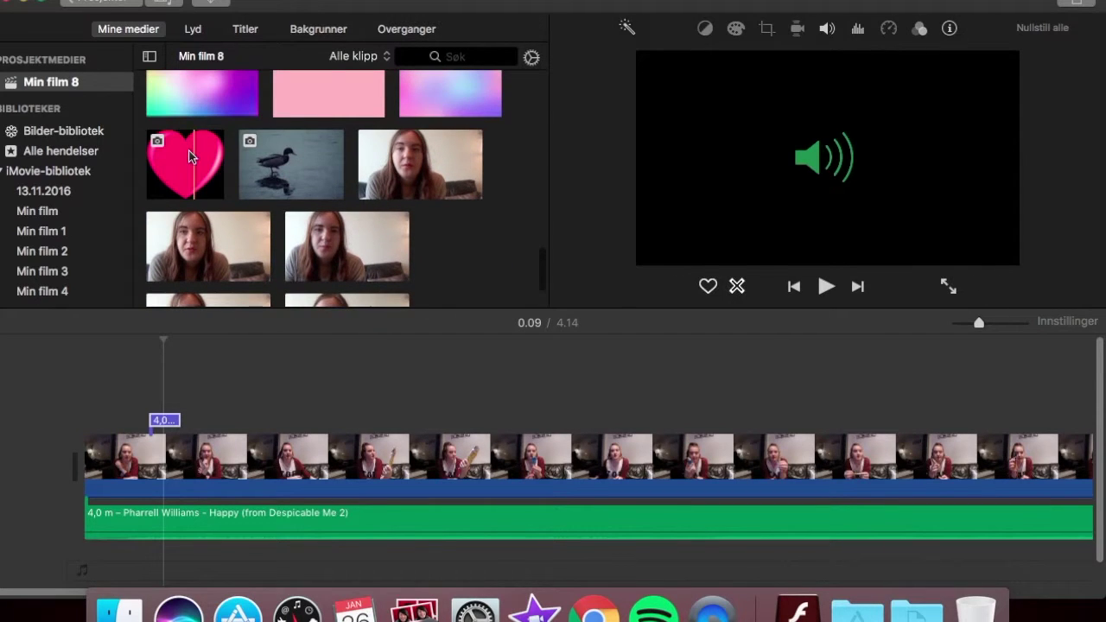
{"action": "left_click", "coordinate": [190, 164]}
{"action": "left_click_drag", "start_coordinate": [199, 227], "coordinate": [236, 343]}
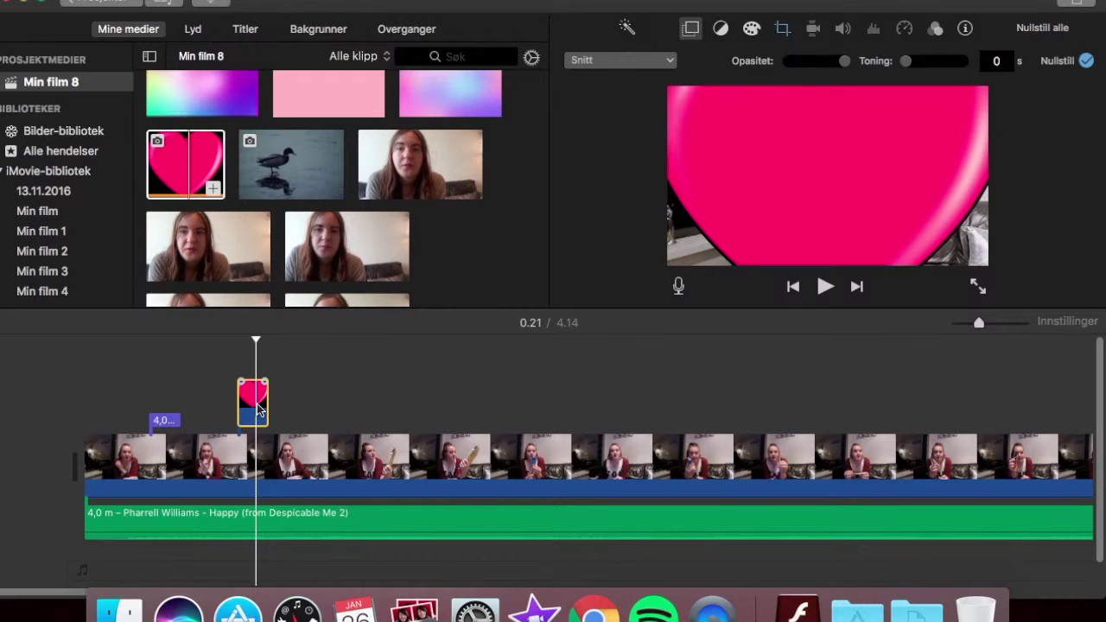
Enlarge the Ken Burns start and end frames of the heart image to cover the whole picture and apply the crop.
{"action": "left_click", "coordinate": [782, 30]}
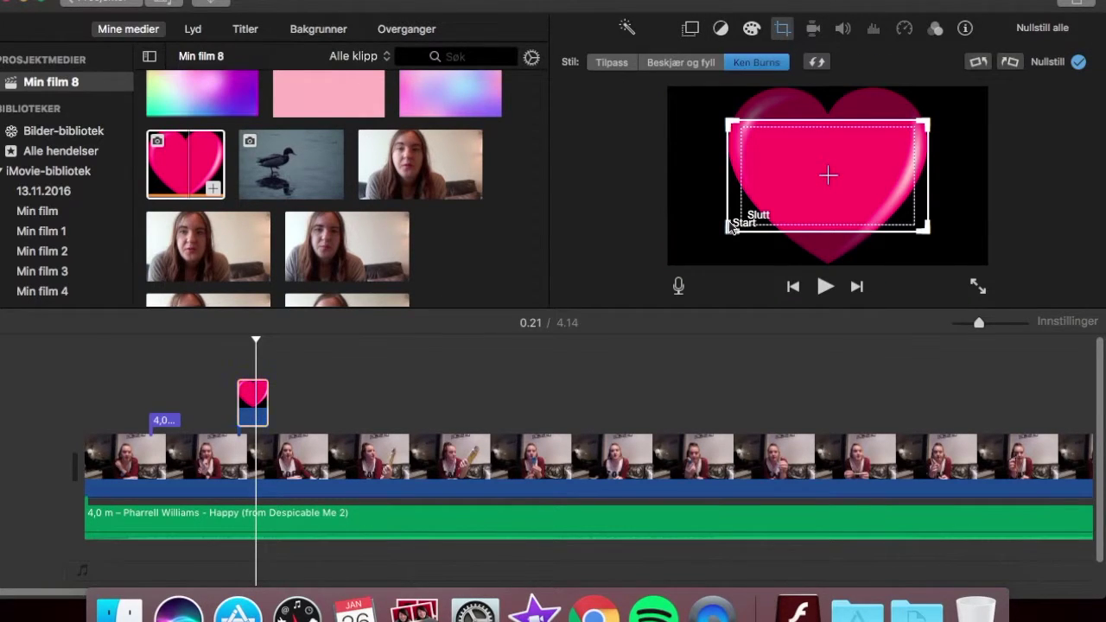
{"action": "left_click_drag", "start_coordinate": [728, 226], "coordinate": [594, 302]}
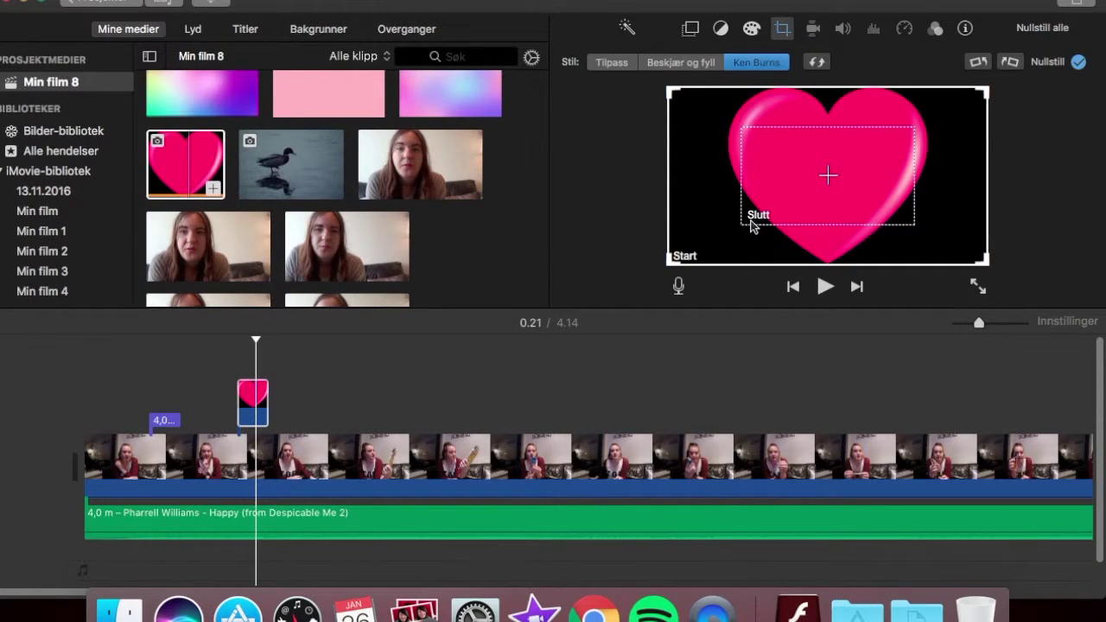
{"action": "left_click_drag", "start_coordinate": [742, 223], "coordinate": [417, 317]}
{"action": "left_click", "coordinate": [1080, 62]}
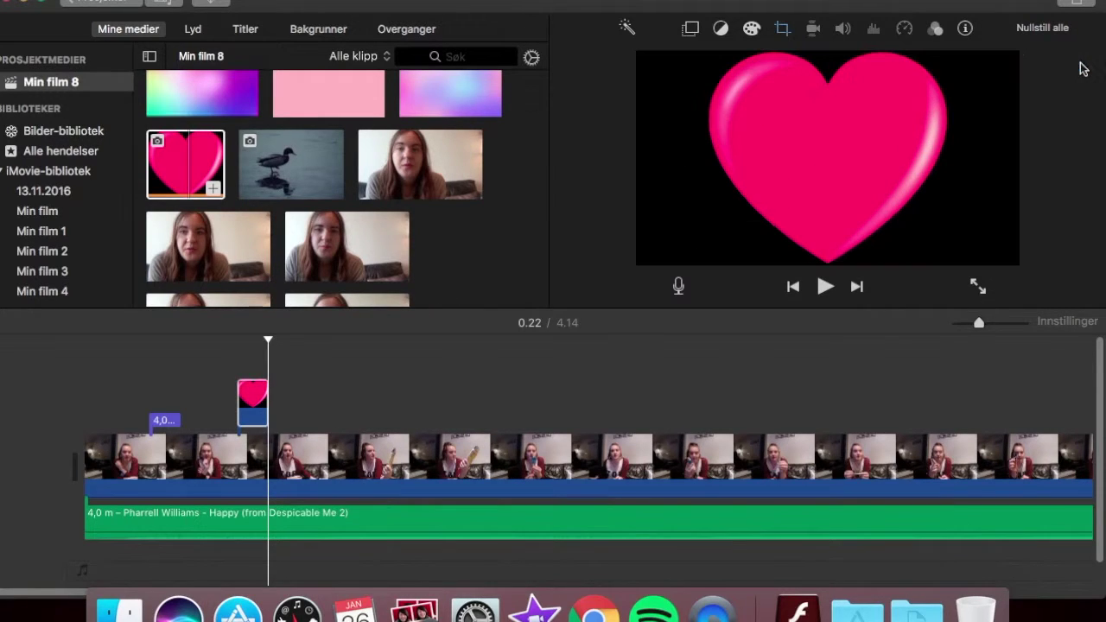
Try the Delt skjerm overlay style on the heart clip and set it to Bilde i bilde.
{"action": "left_click", "coordinate": [246, 417]}
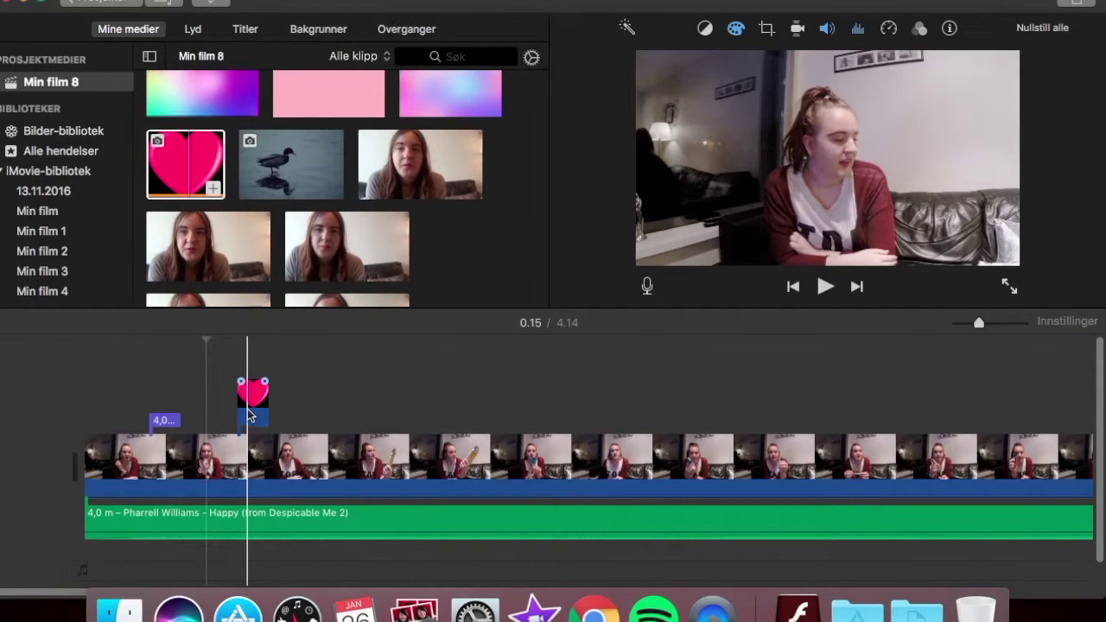
{"action": "left_click", "coordinate": [249, 408]}
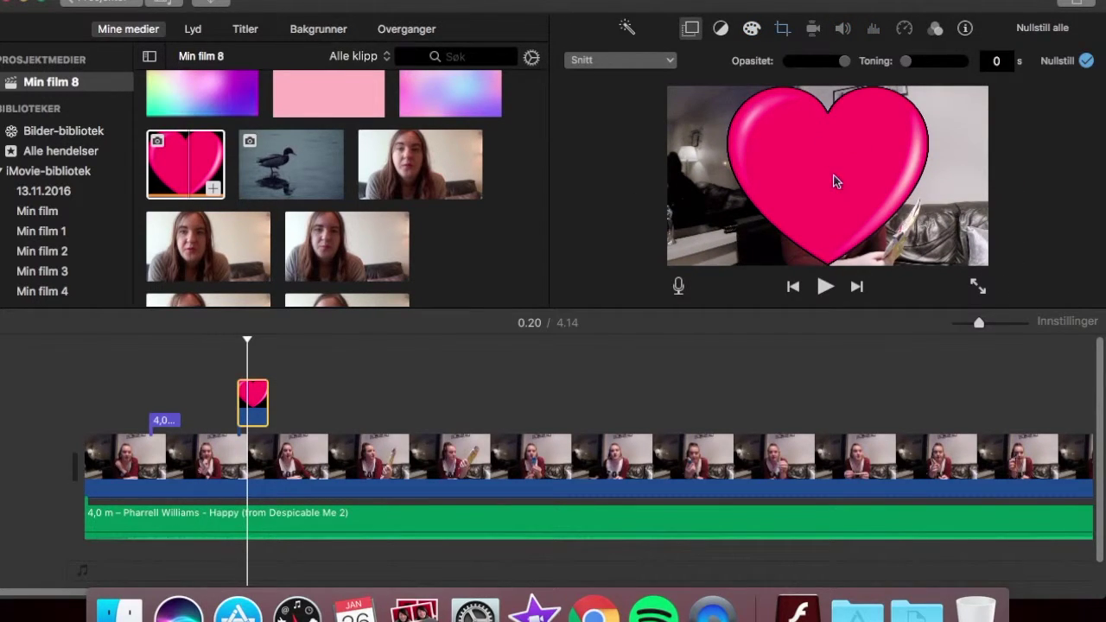
{"action": "left_click", "coordinate": [633, 60]}
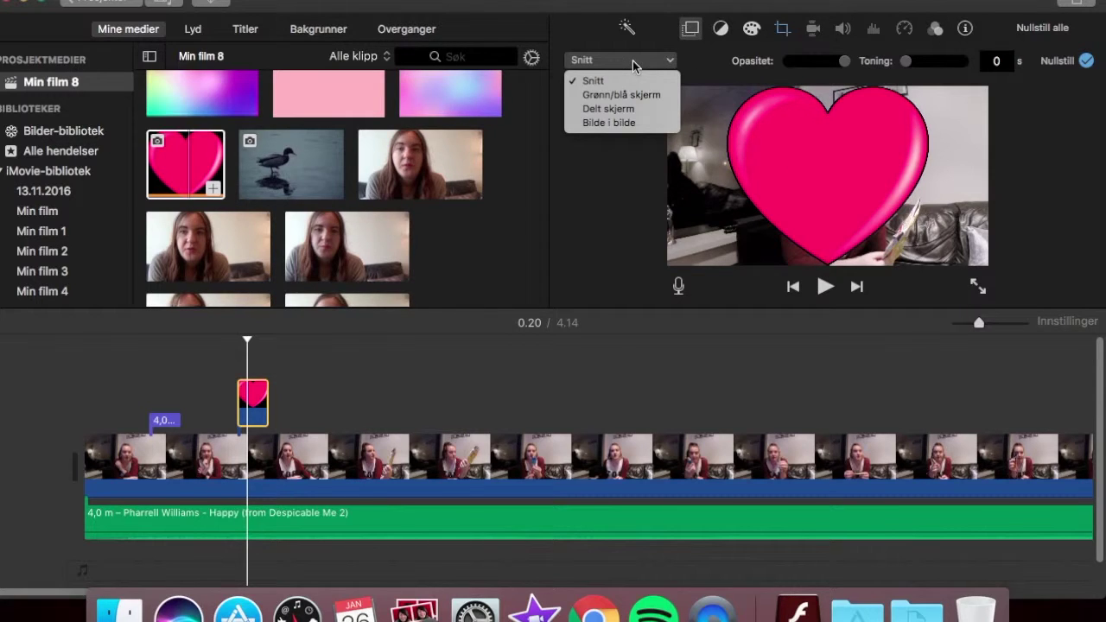
{"action": "left_click", "coordinate": [609, 109]}
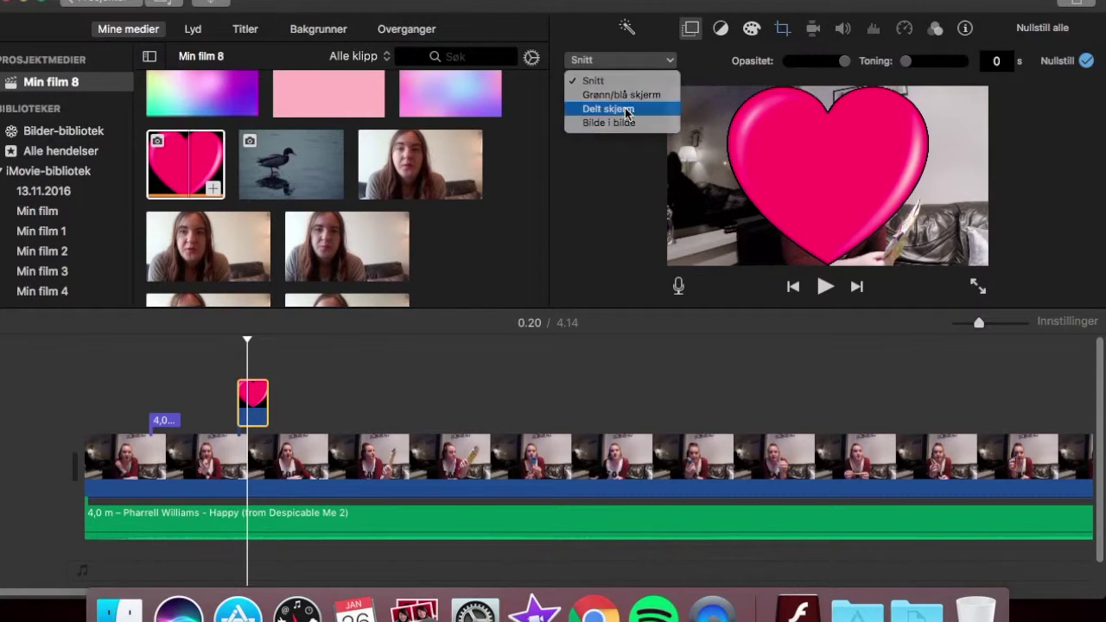
{"action": "left_click", "coordinate": [628, 60]}
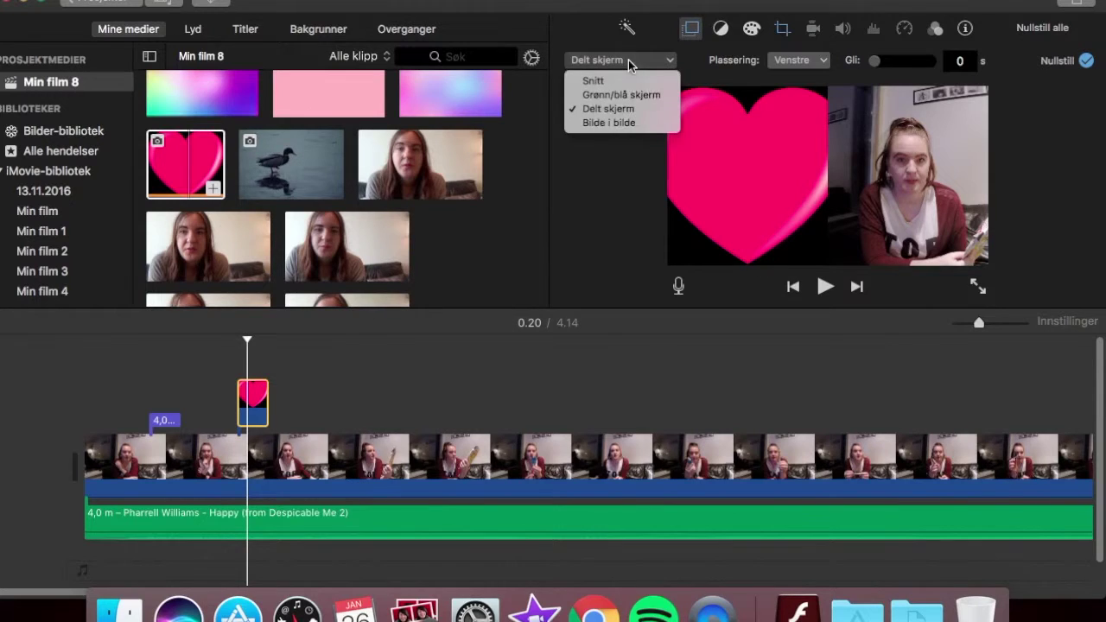
{"action": "left_click", "coordinate": [629, 123]}
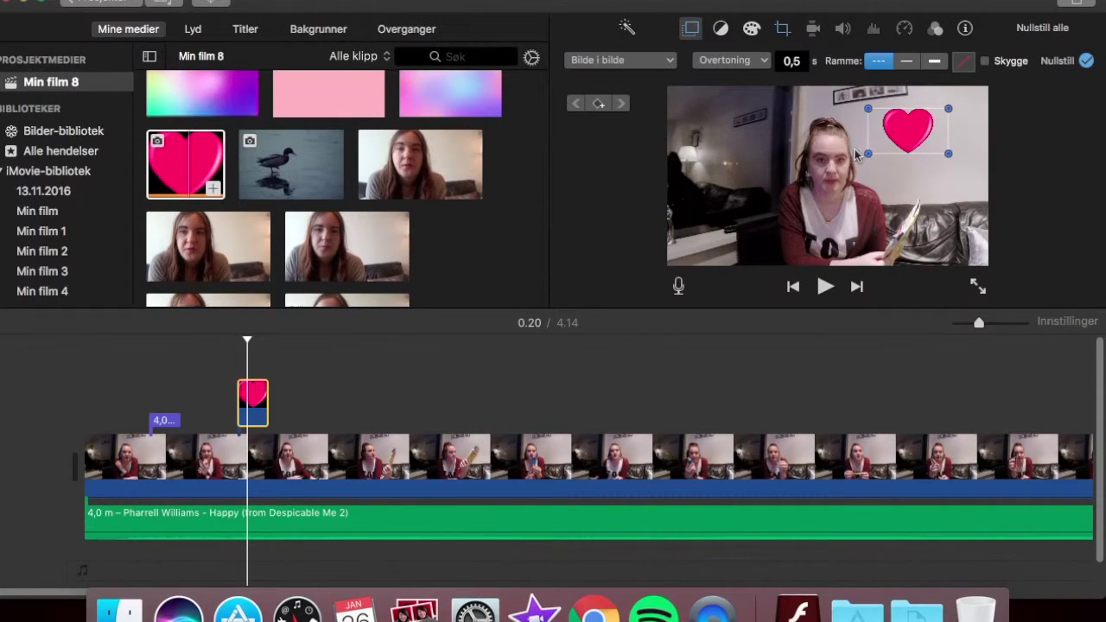
Move the heart to the upper-left corner of the video picture, turn on Skygge and check the frame at 0.20.
{"action": "left_click_drag", "start_coordinate": [867, 154], "coordinate": [705, 123]}
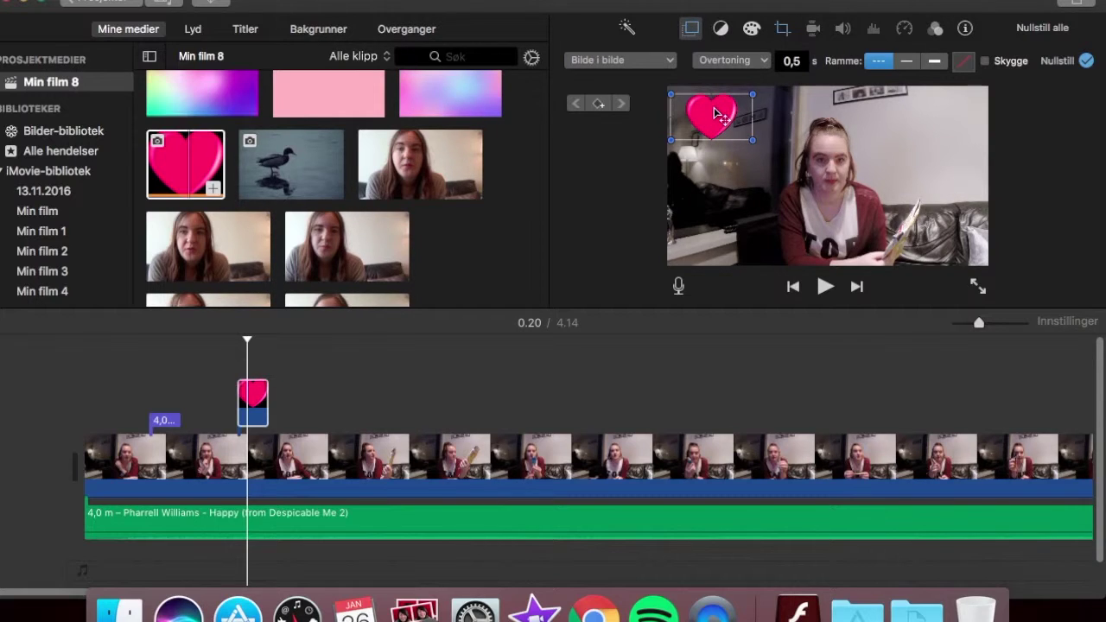
{"action": "left_click", "coordinate": [985, 62]}
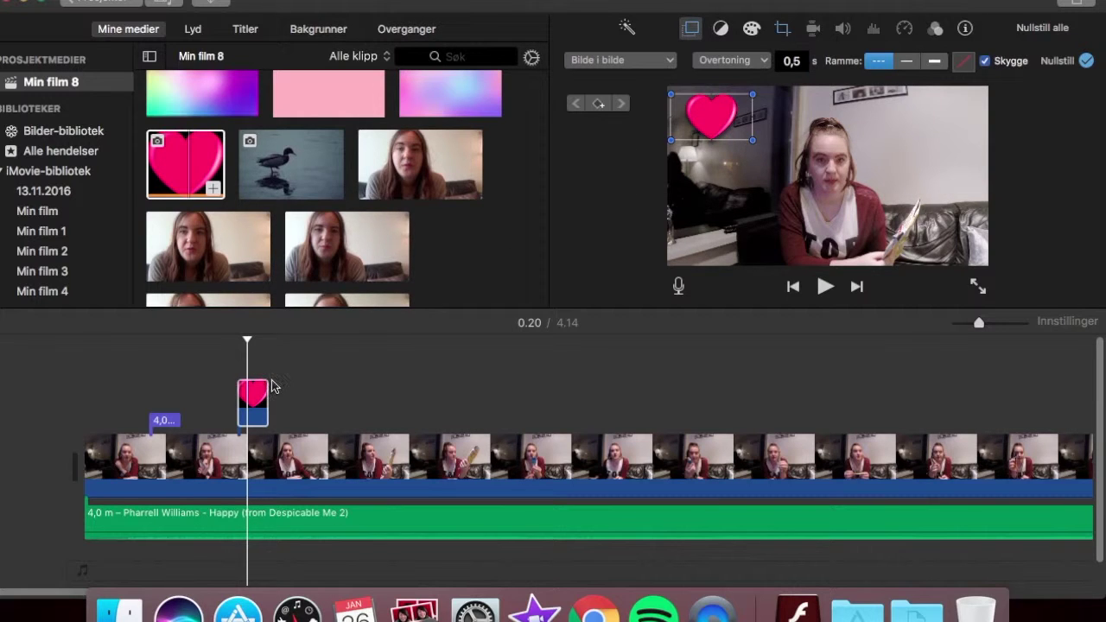
{"action": "left_click", "coordinate": [207, 458]}
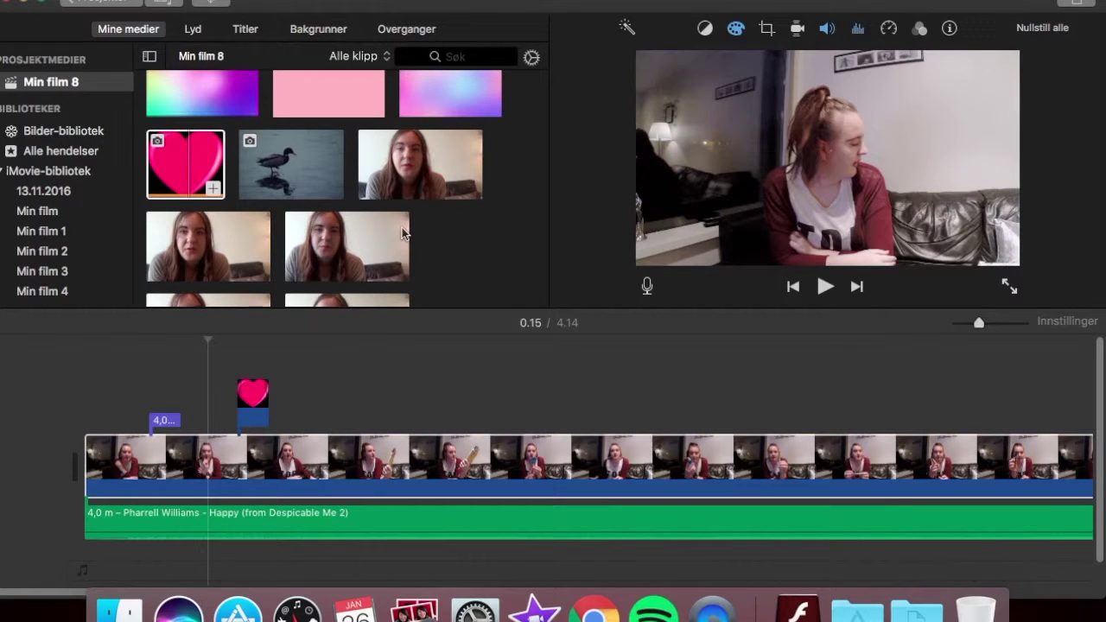
{"action": "left_click", "coordinate": [245, 445]}
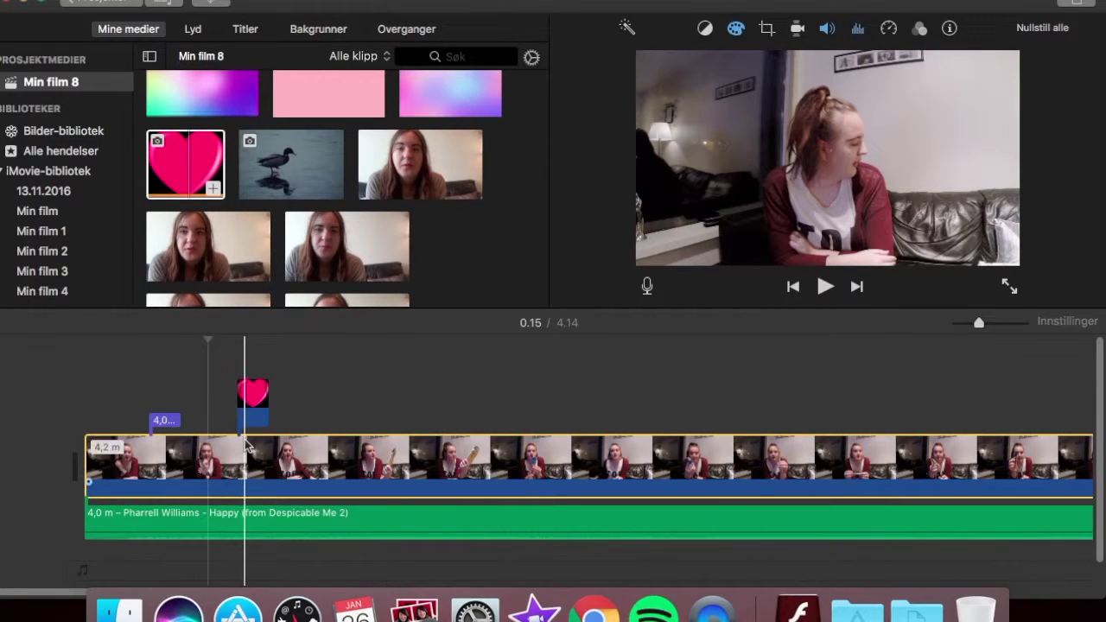
{"action": "left_click", "coordinate": [246, 444]}
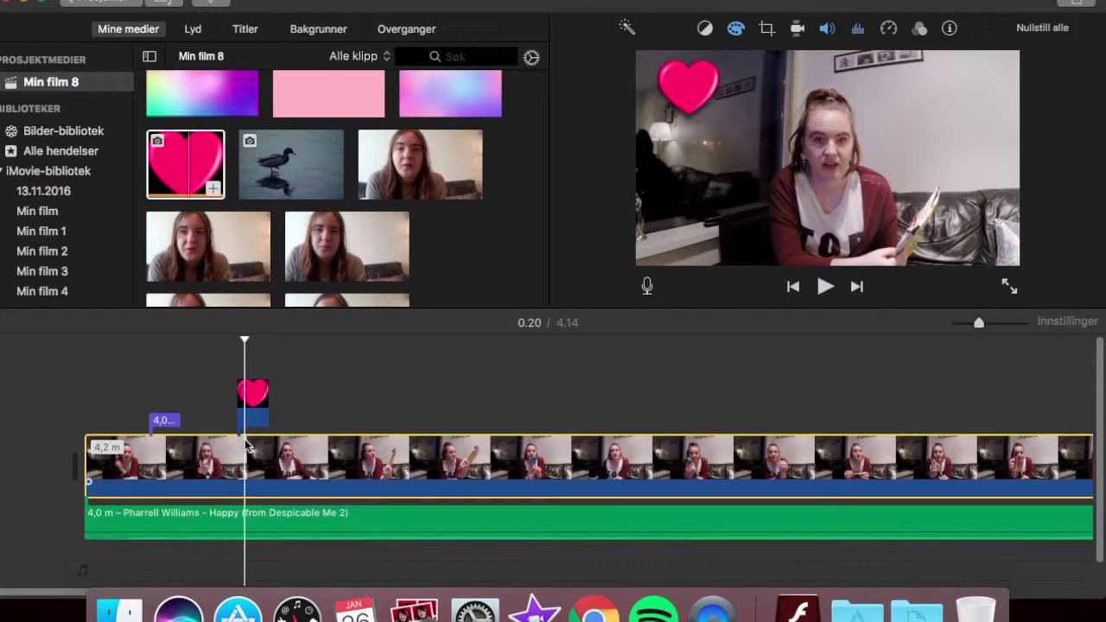
Overlay the pastel pink and blue gradient image above the main clip at about 0.48 and extend it to about 1,1 m.
{"action": "scroll", "coordinate": [506, 156], "scroll_direction": "up", "scroll_amount": 5}
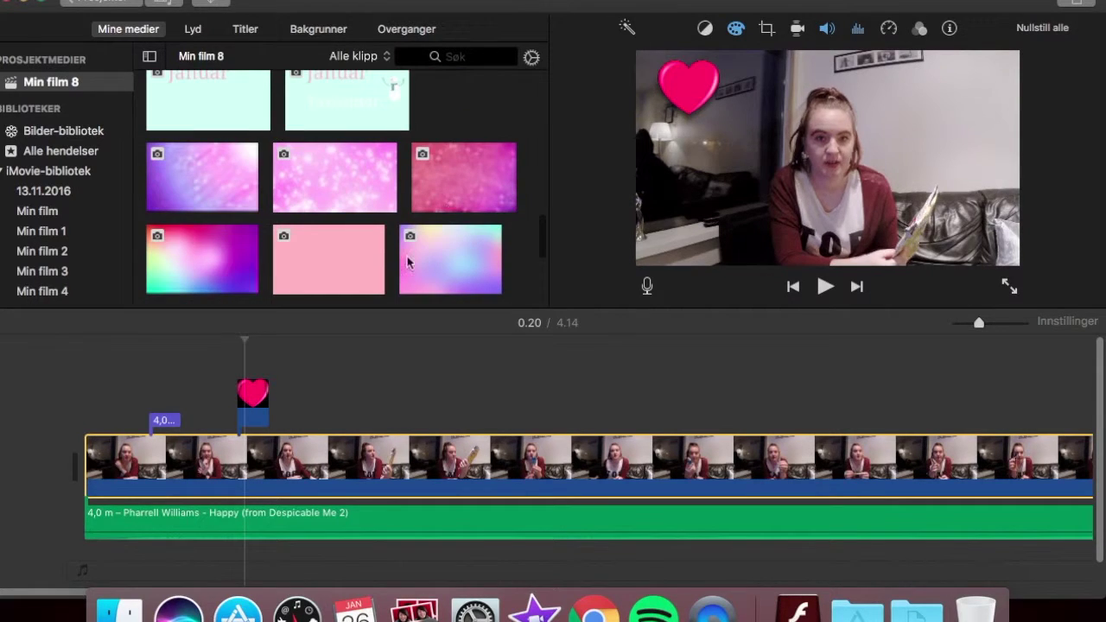
{"action": "scroll", "coordinate": [441, 250], "scroll_direction": "down", "scroll_amount": 2}
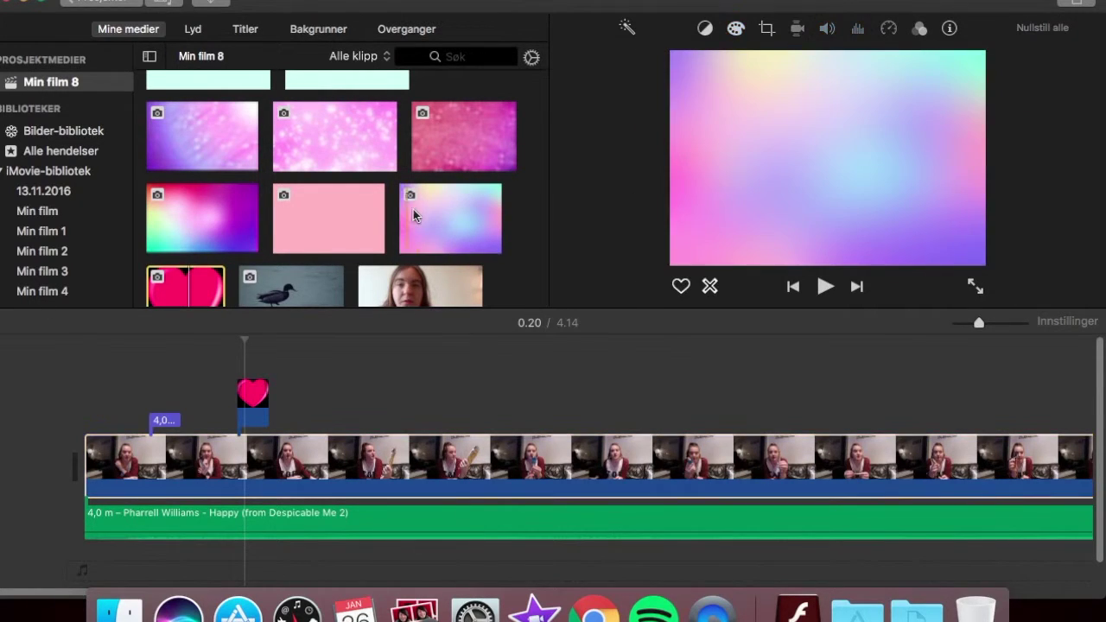
{"action": "left_click_drag", "start_coordinate": [441, 213], "coordinate": [473, 381]}
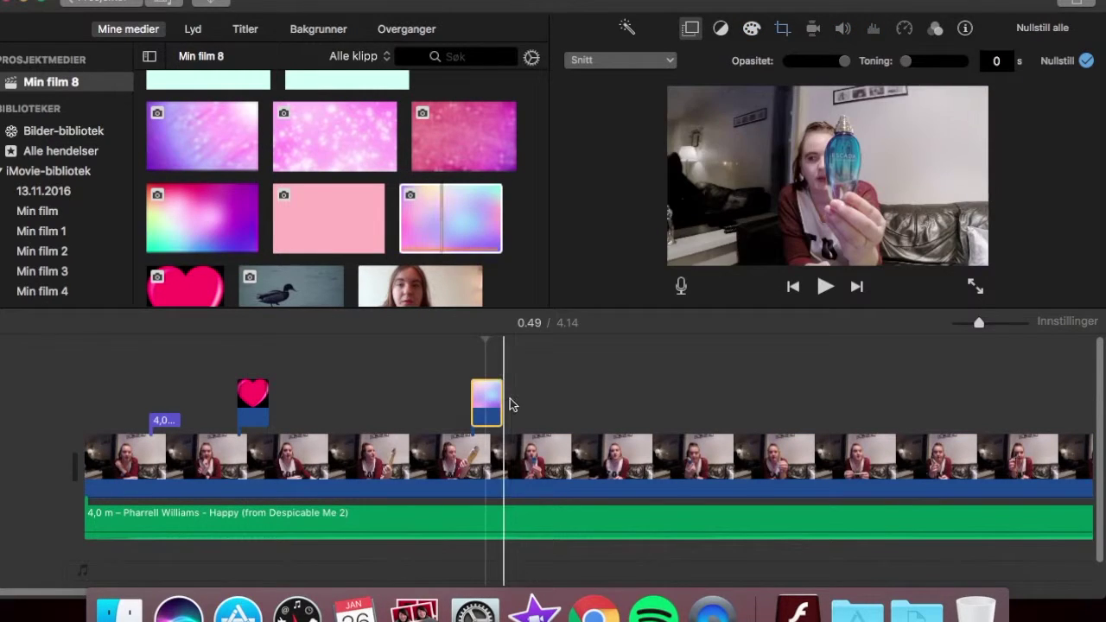
{"action": "left_click_drag", "start_coordinate": [507, 408], "coordinate": [1030, 384]}
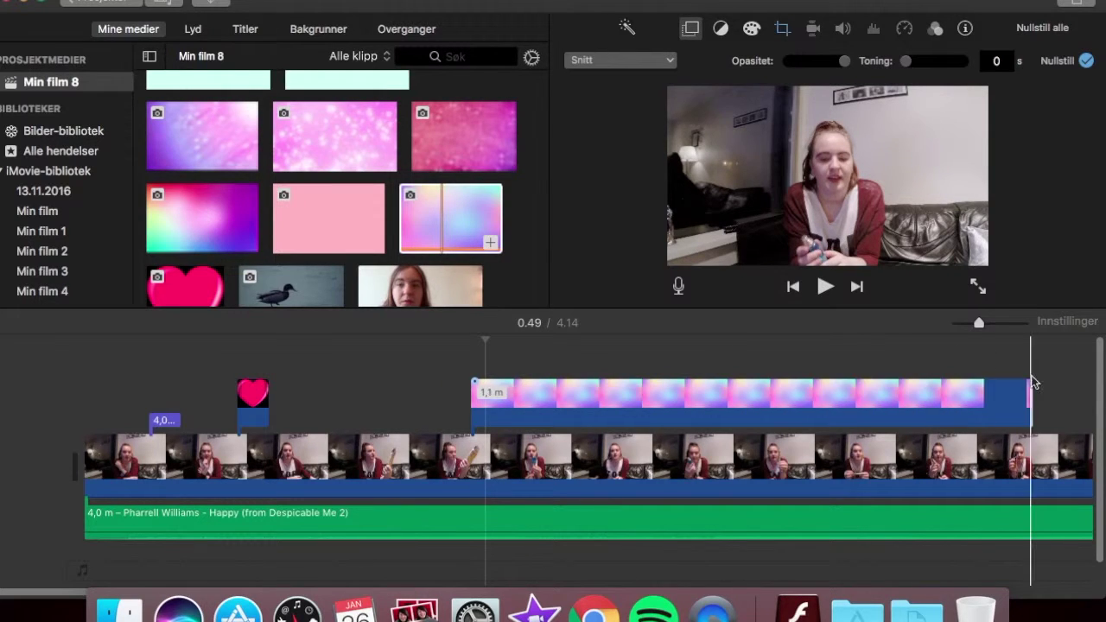
Lower the opacity of the gradient overlay to a faint tint and play the video from 0.56.
{"action": "left_click", "coordinate": [640, 422]}
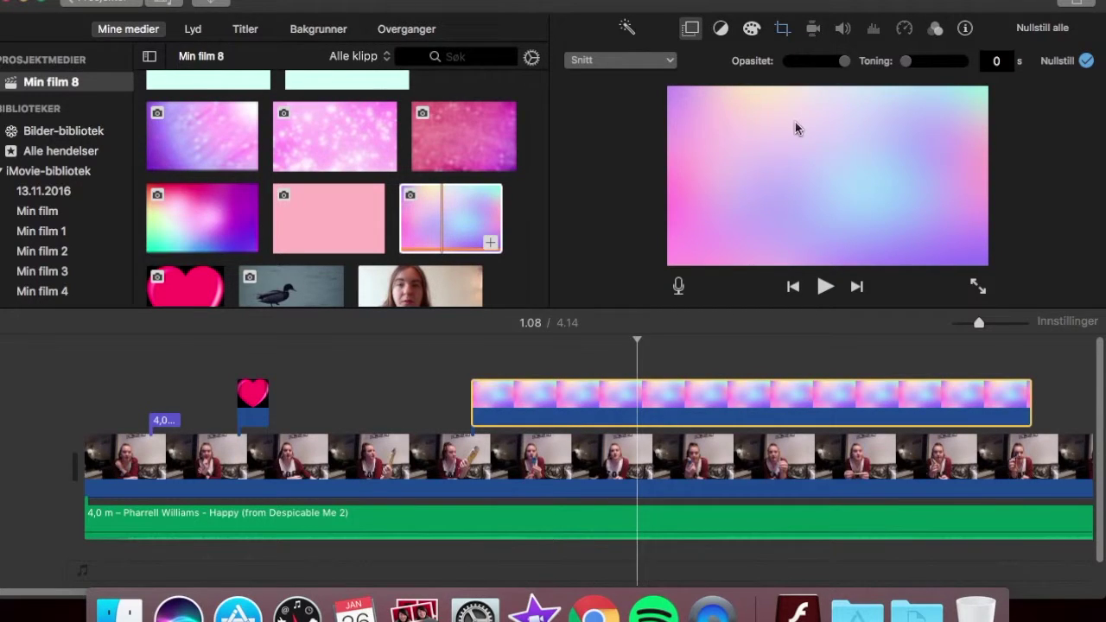
{"action": "left_click_drag", "start_coordinate": [844, 66], "coordinate": [796, 66]}
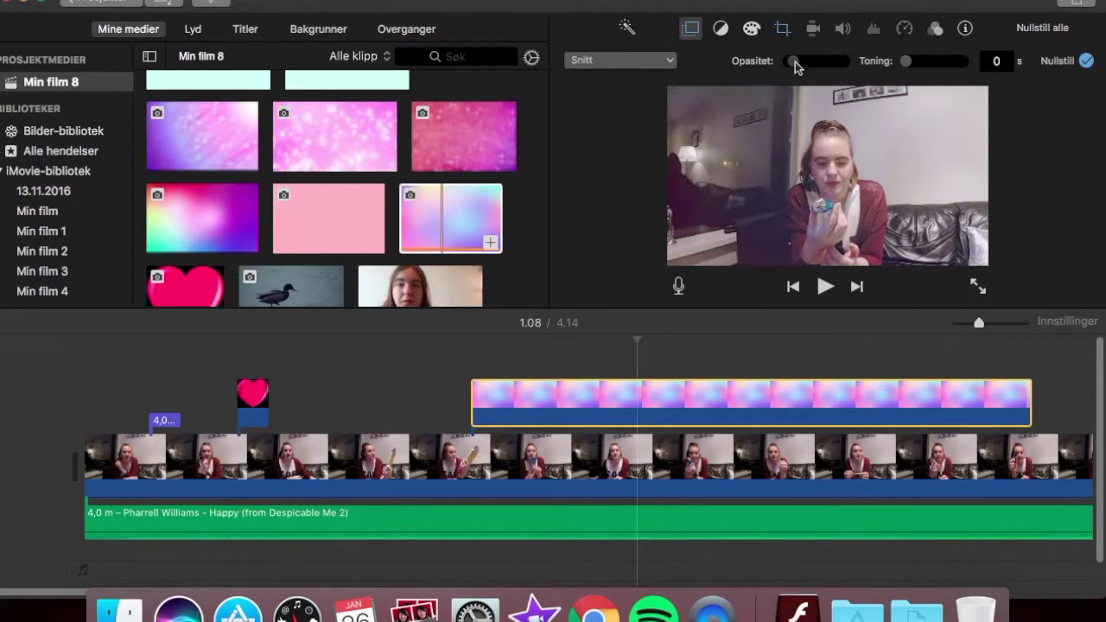
{"action": "left_click", "coordinate": [536, 402]}
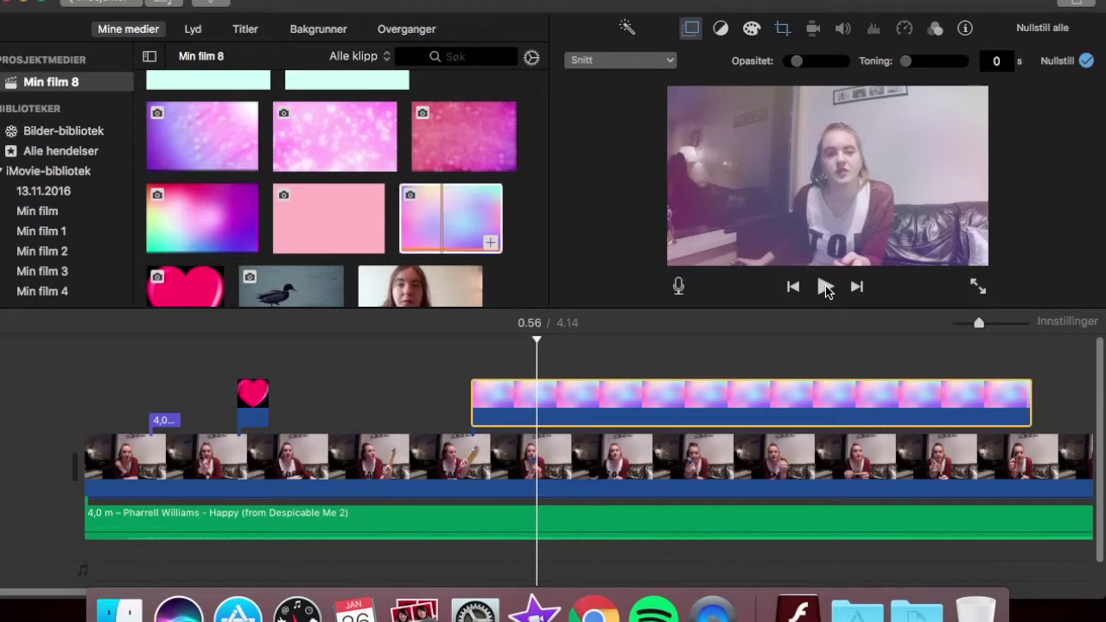
{"action": "left_click", "coordinate": [825, 289]}
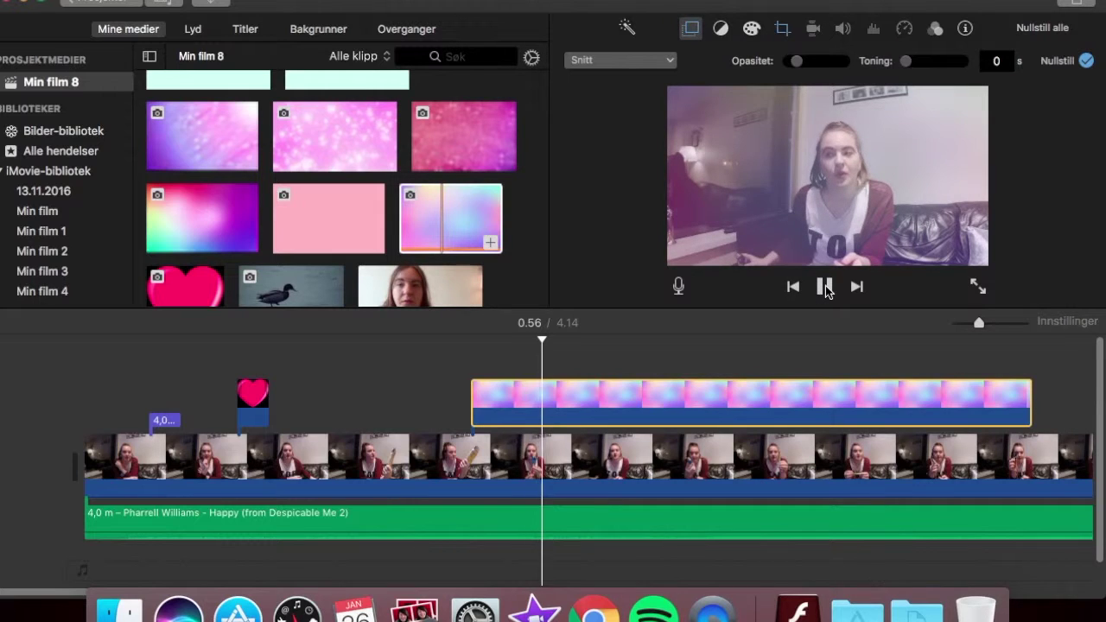
{"action": "left_click", "coordinate": [826, 288]}
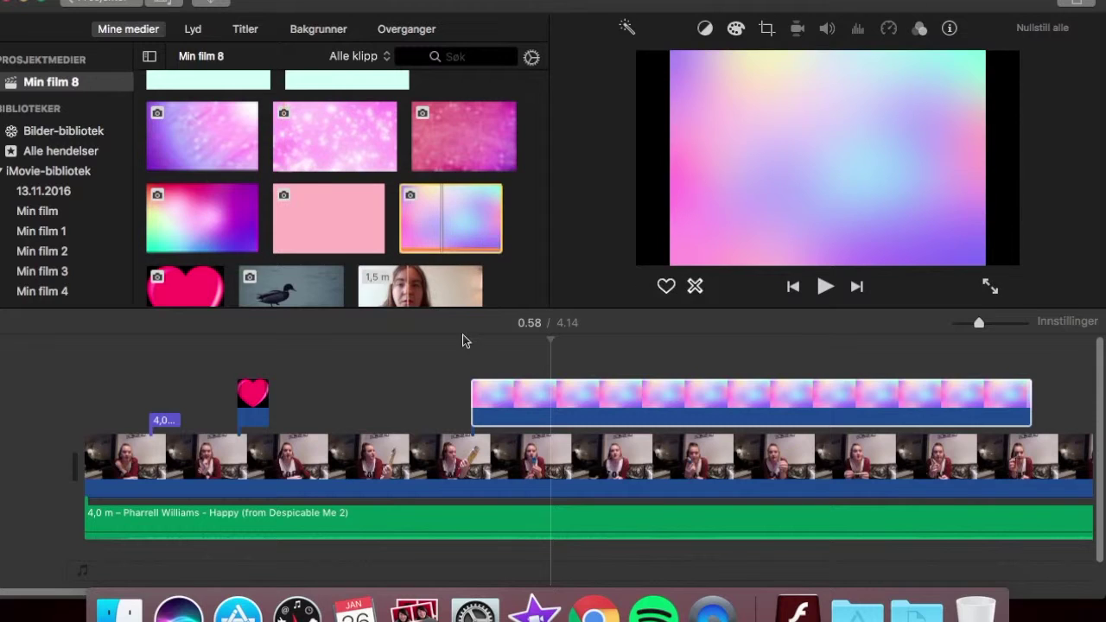
Look through the available transitions and the maps and backgrounds, selecting the Vannfargeglobus map.
{"action": "left_click", "coordinate": [488, 398]}
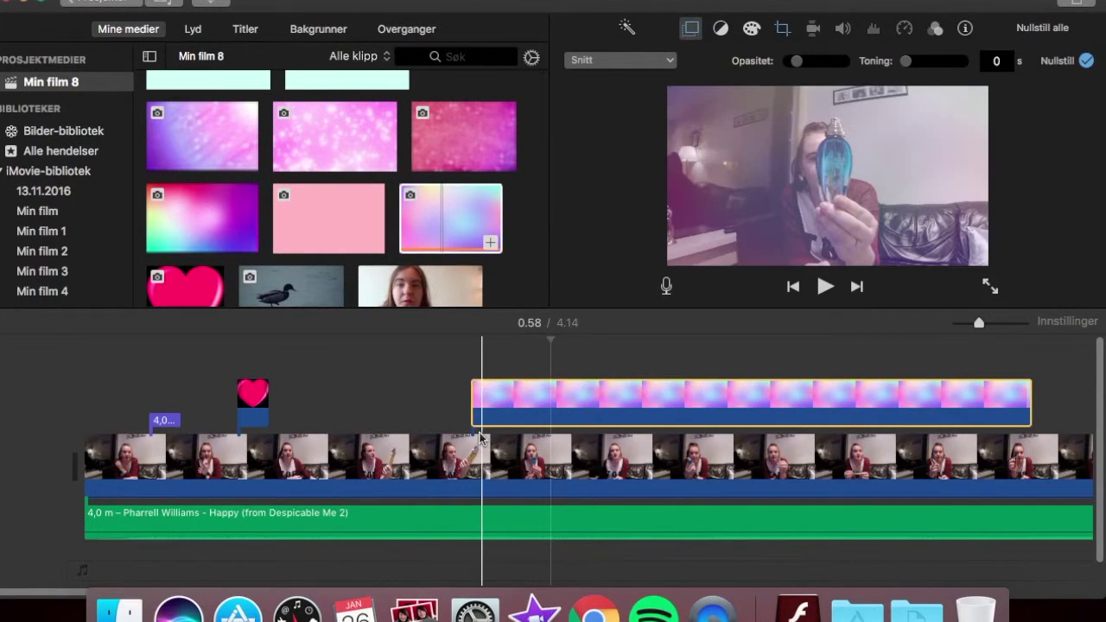
{"action": "left_click", "coordinate": [480, 458]}
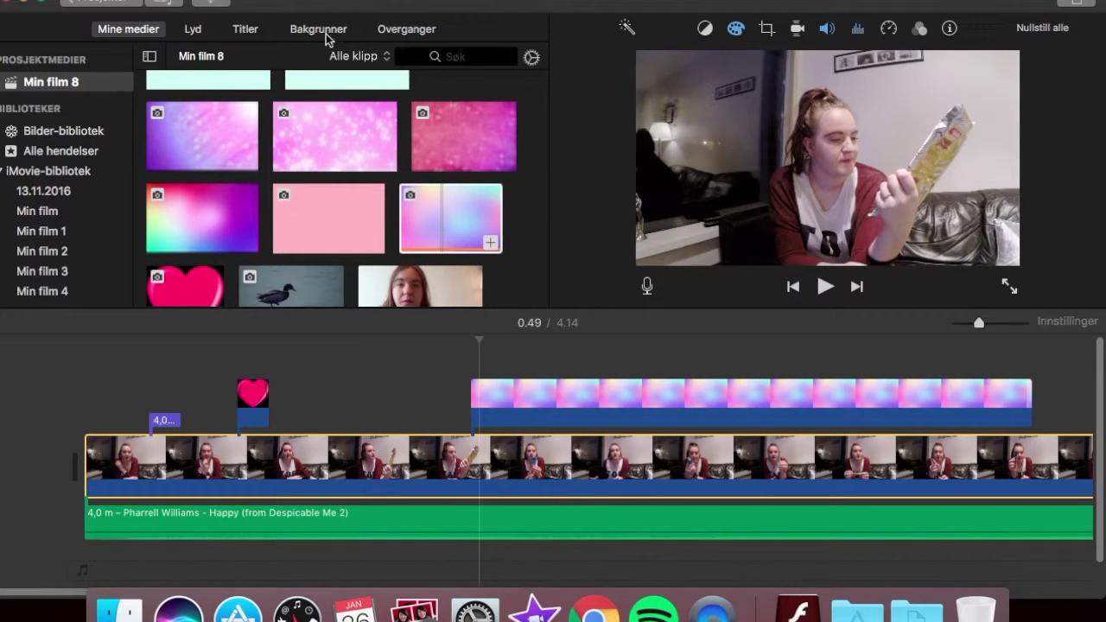
{"action": "left_click", "coordinate": [389, 30]}
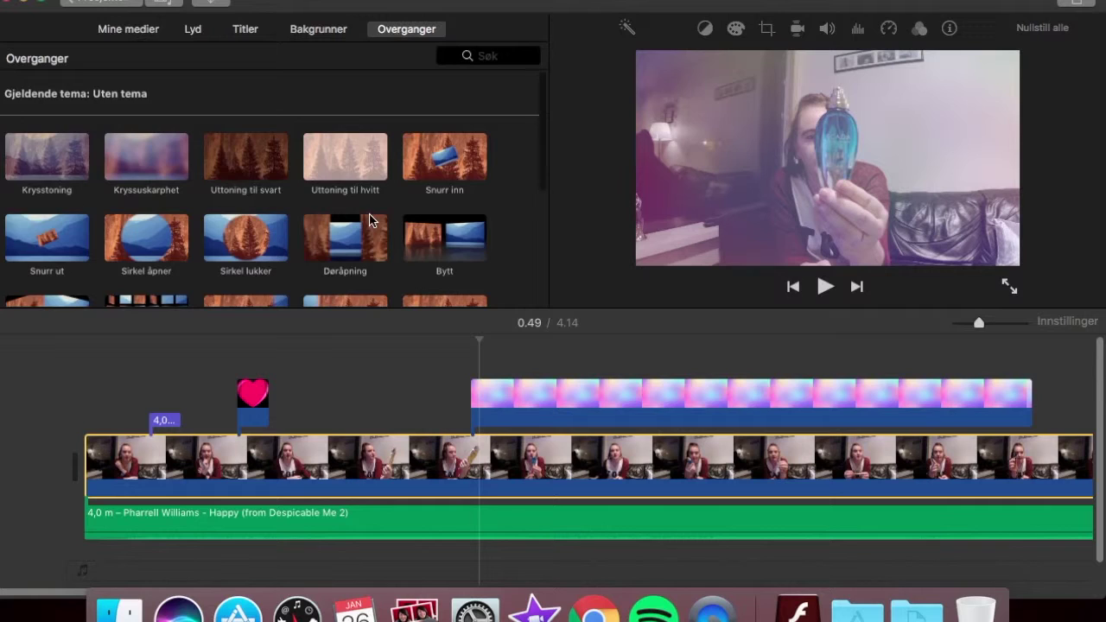
{"action": "scroll", "coordinate": [368, 220], "scroll_direction": "down", "scroll_amount": 5}
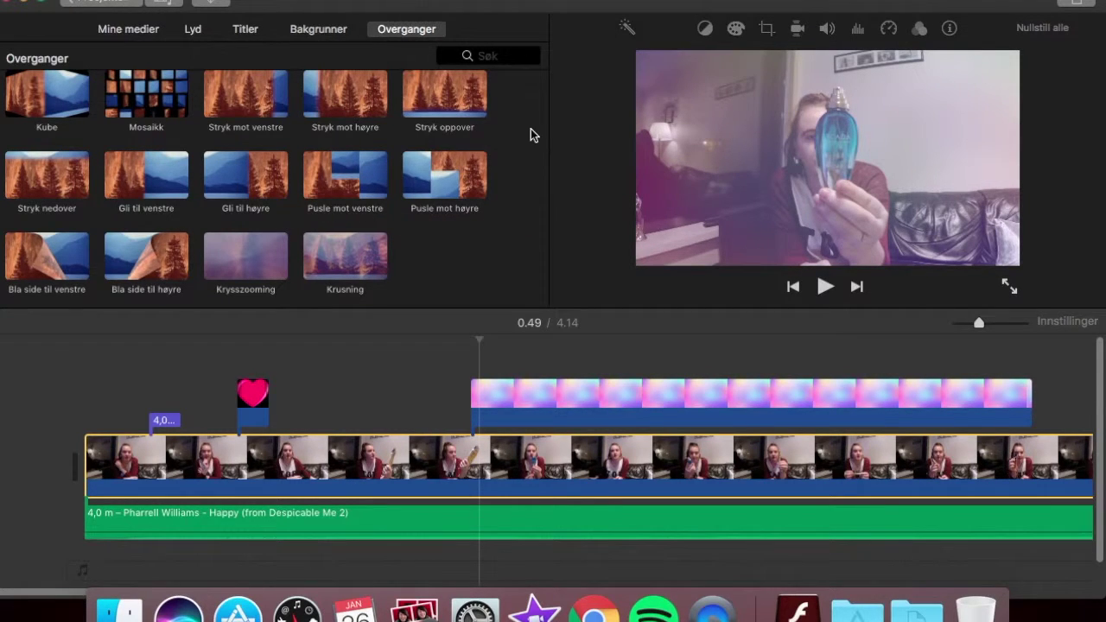
{"action": "scroll", "coordinate": [508, 138], "scroll_direction": "up", "scroll_amount": 3}
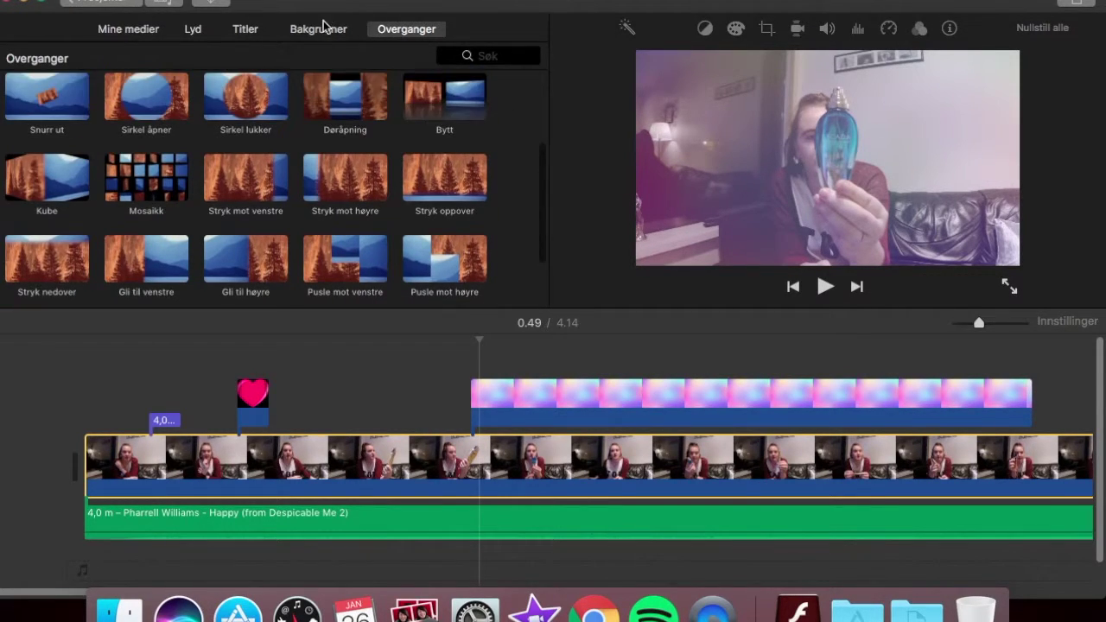
{"action": "left_click", "coordinate": [320, 29]}
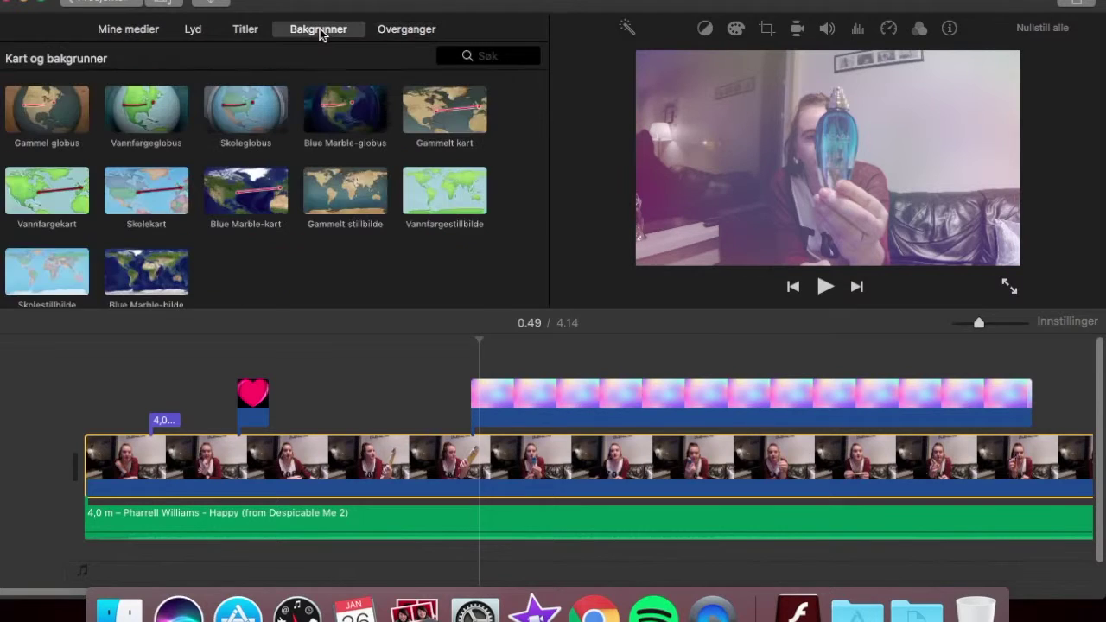
{"action": "left_click", "coordinate": [147, 119]}
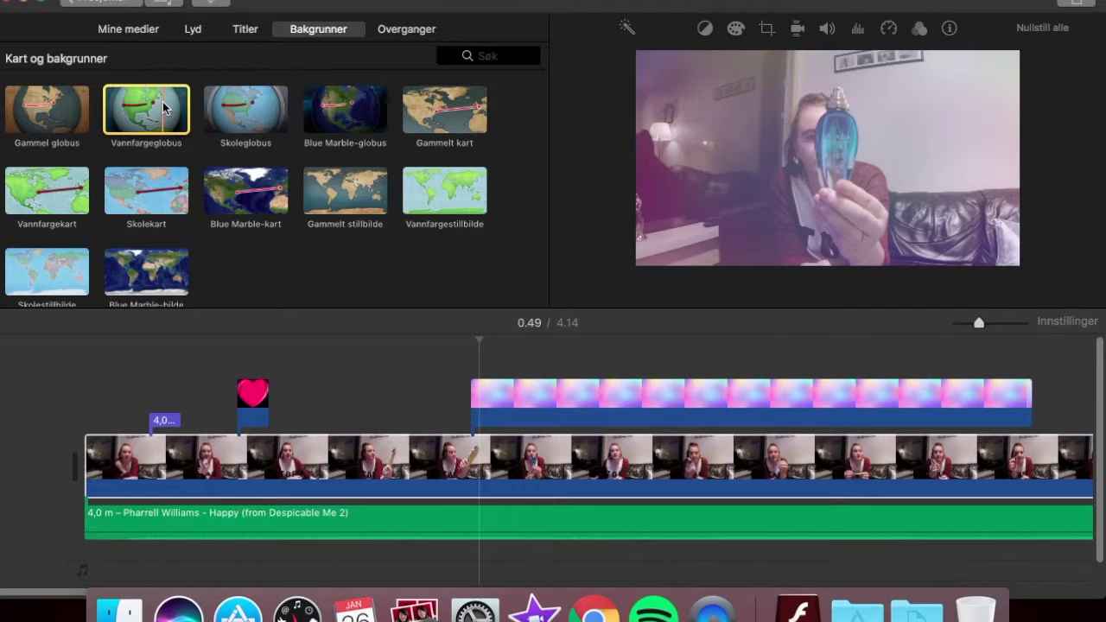
{"action": "left_click_drag", "start_coordinate": [110, 335], "coordinate": [76, 459]}
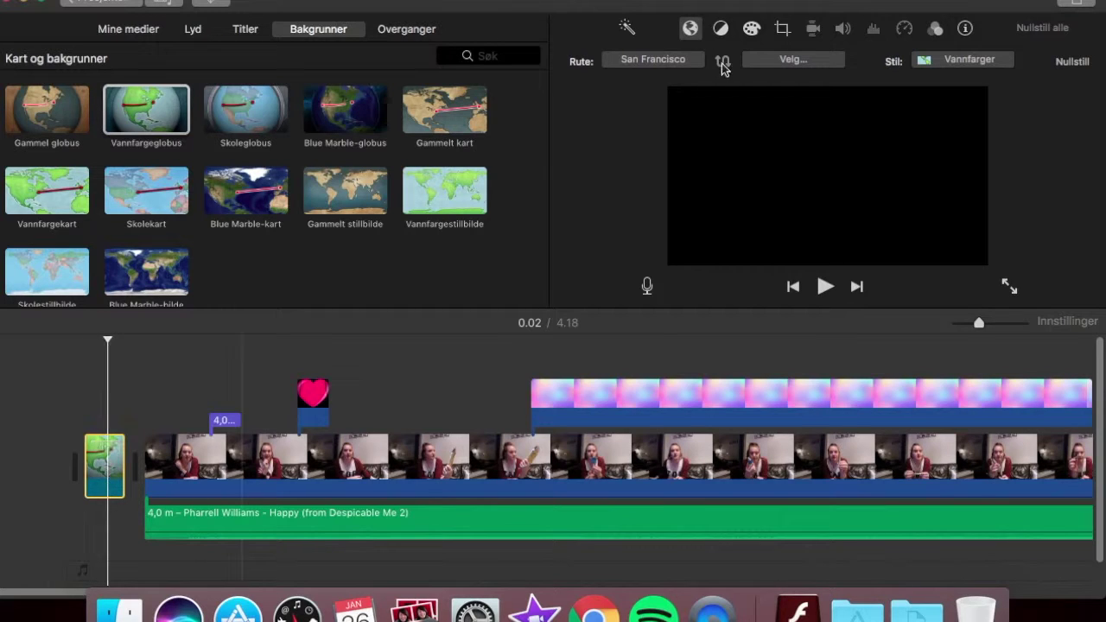
{"action": "left_click", "coordinate": [689, 62]}
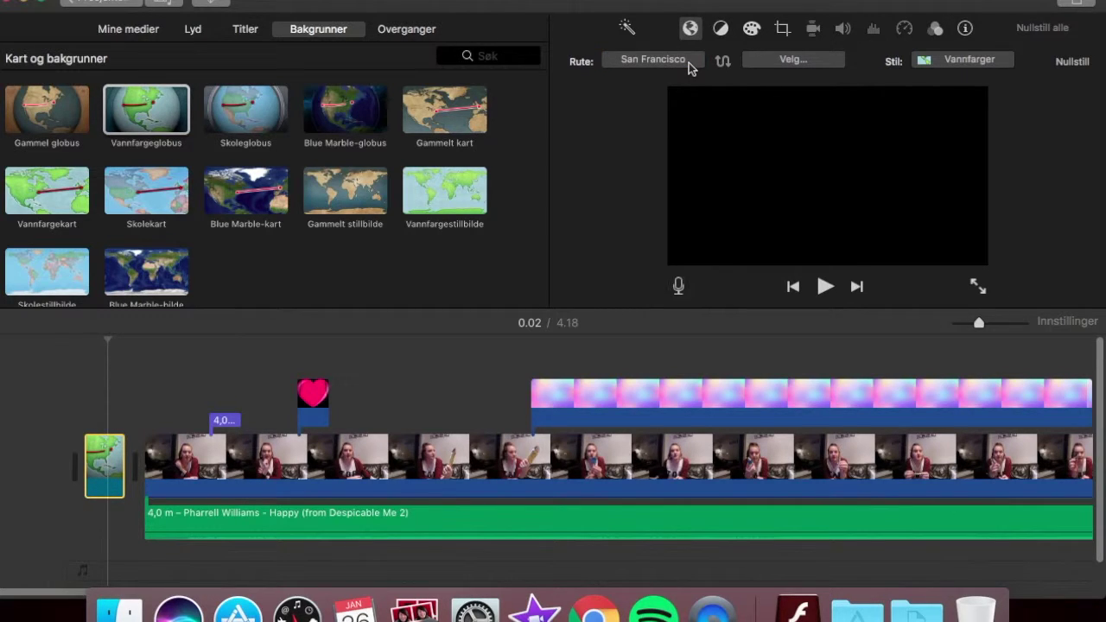
{"action": "key", "text": "BackSpace"}
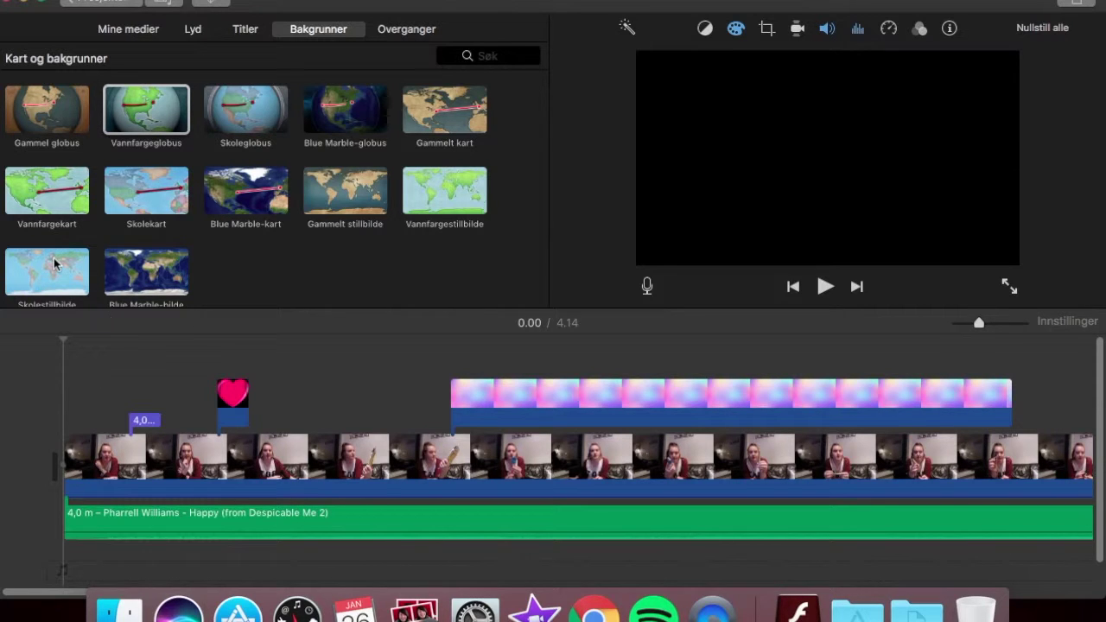
Insert the Vannfargeglobus map before the main clip and set its route start to Stavanger by searching for "sola".
{"action": "left_click_drag", "start_coordinate": [144, 119], "coordinate": [50, 465]}
{"action": "left_click", "coordinate": [687, 63]}
{"action": "type", "text": "sola"}
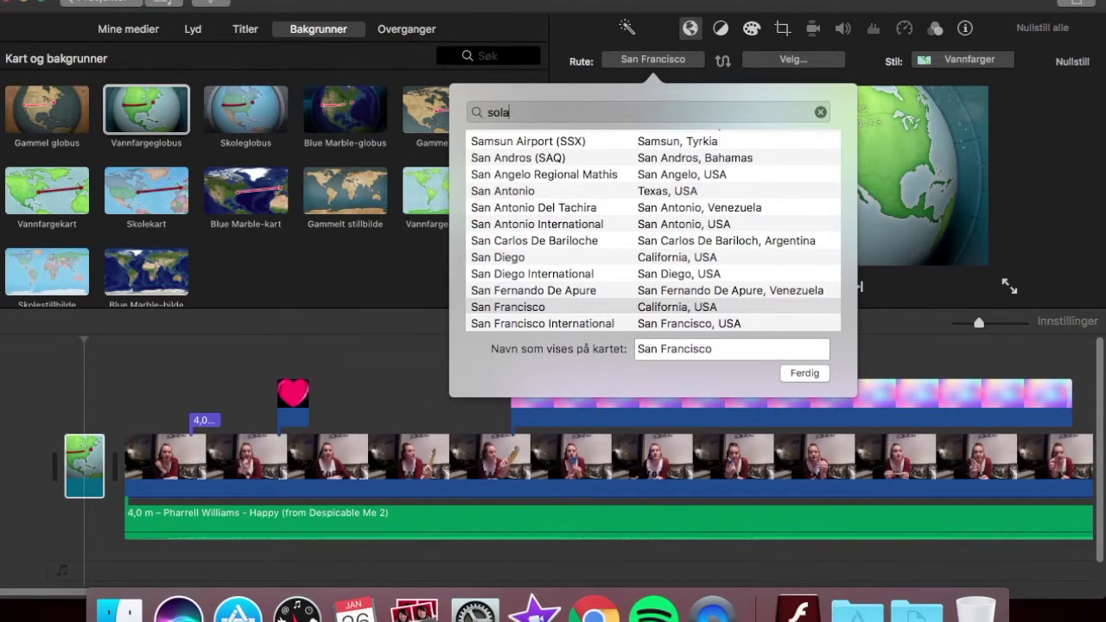
{"action": "left_click", "coordinate": [706, 258]}
{"action": "left_click", "coordinate": [803, 374]}
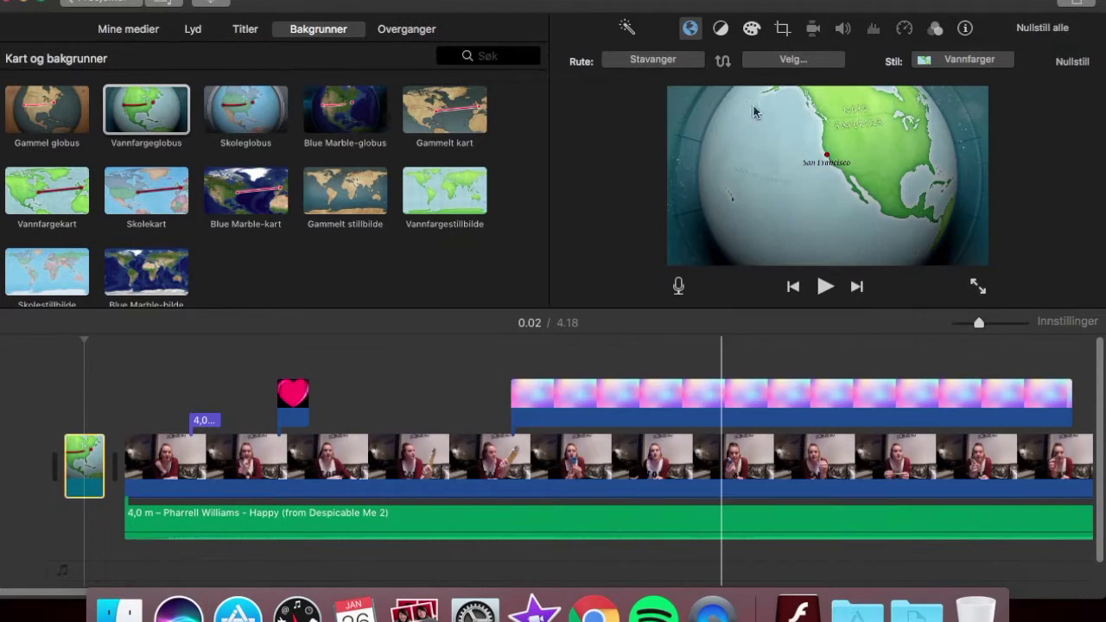
Set the globe route's destination to Bangkok by searching the places for "thailand".
{"action": "left_click", "coordinate": [814, 58]}
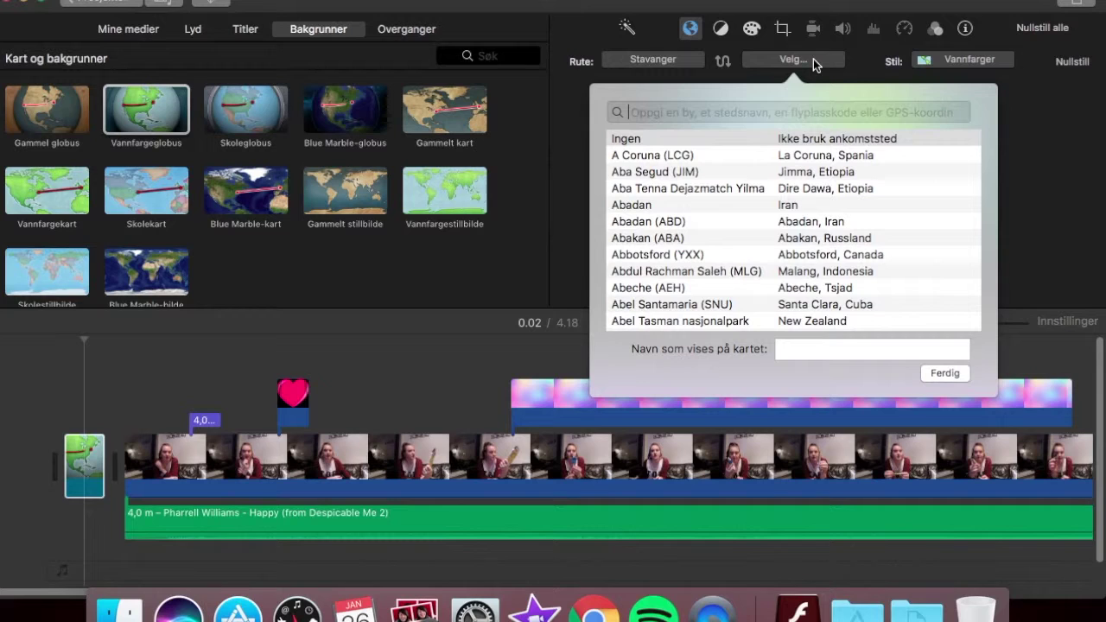
{"action": "type", "text": "th"}
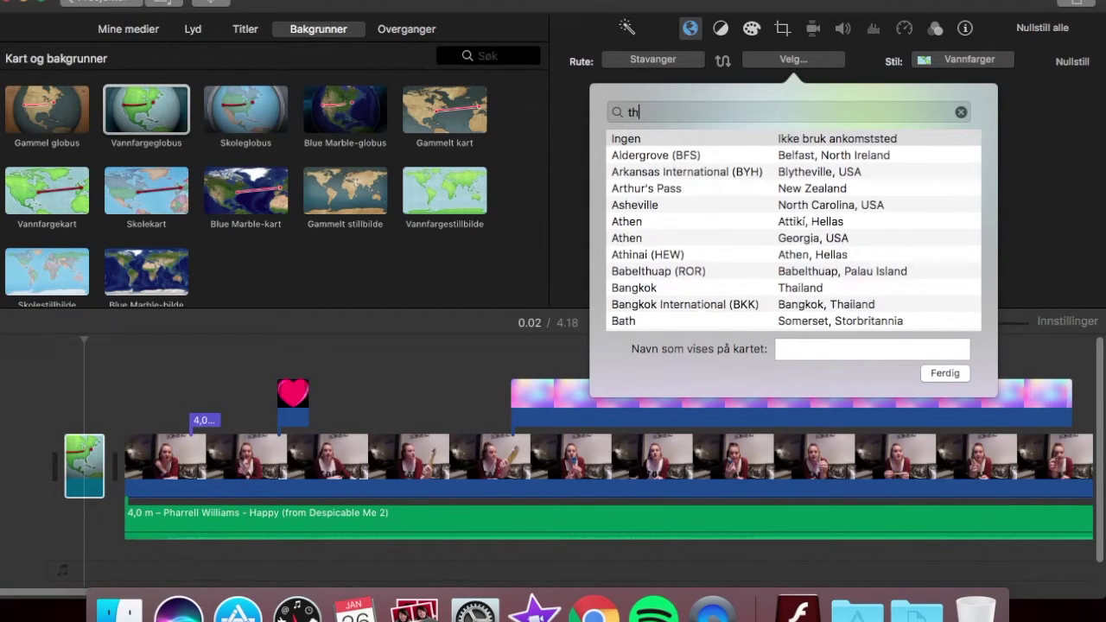
{"action": "type", "text": "i"}
{"action": "key", "text": "BackSpace"}
{"action": "type", "text": "ailand"}
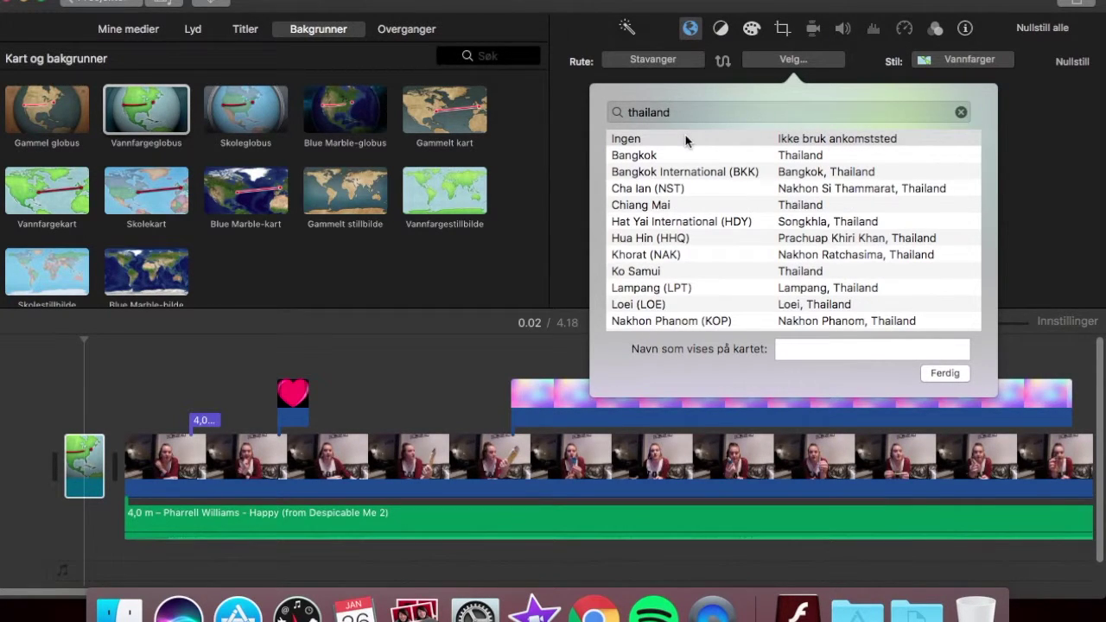
{"action": "left_click", "coordinate": [651, 156]}
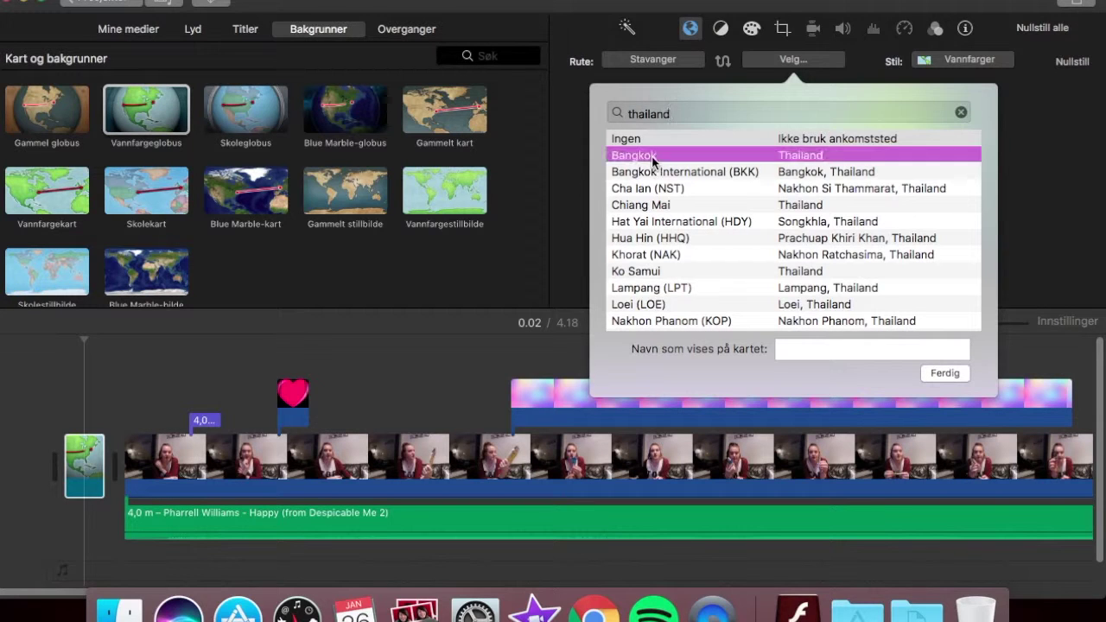
{"action": "left_click", "coordinate": [946, 373]}
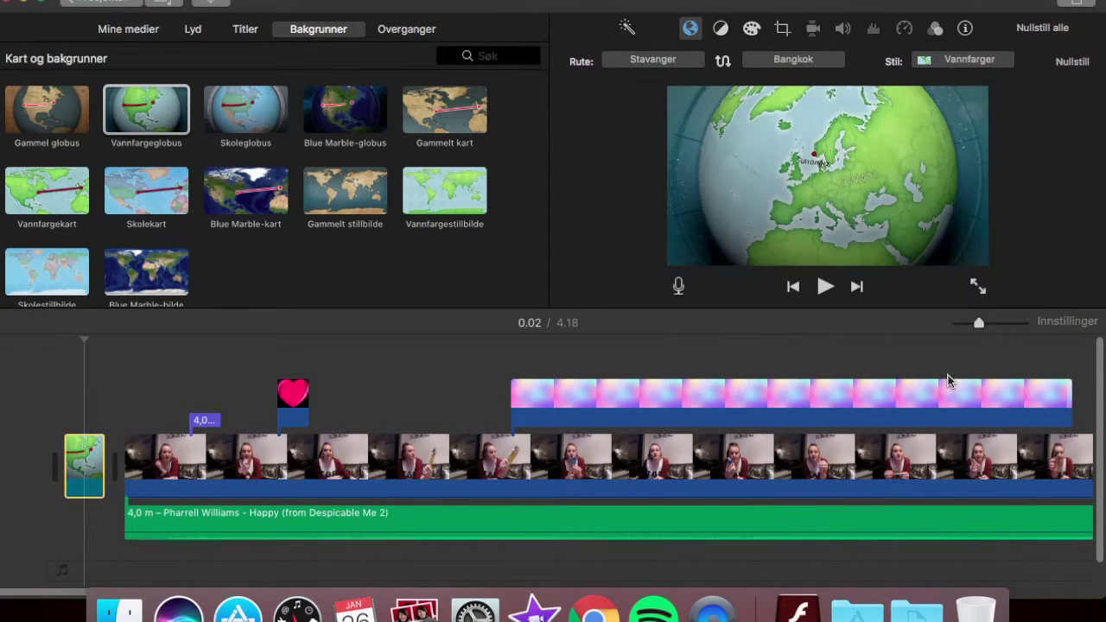
Play the globe animation from the start of the project and lengthen the globe clip to about 6,2 s.
{"action": "left_click", "coordinate": [53, 408]}
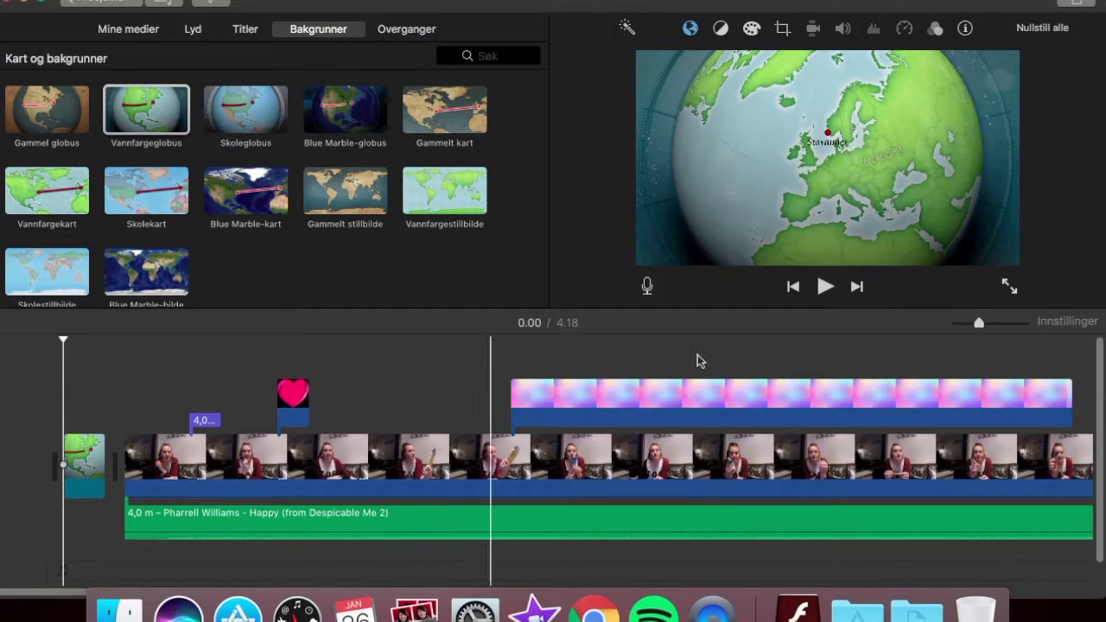
{"action": "left_click", "coordinate": [825, 288]}
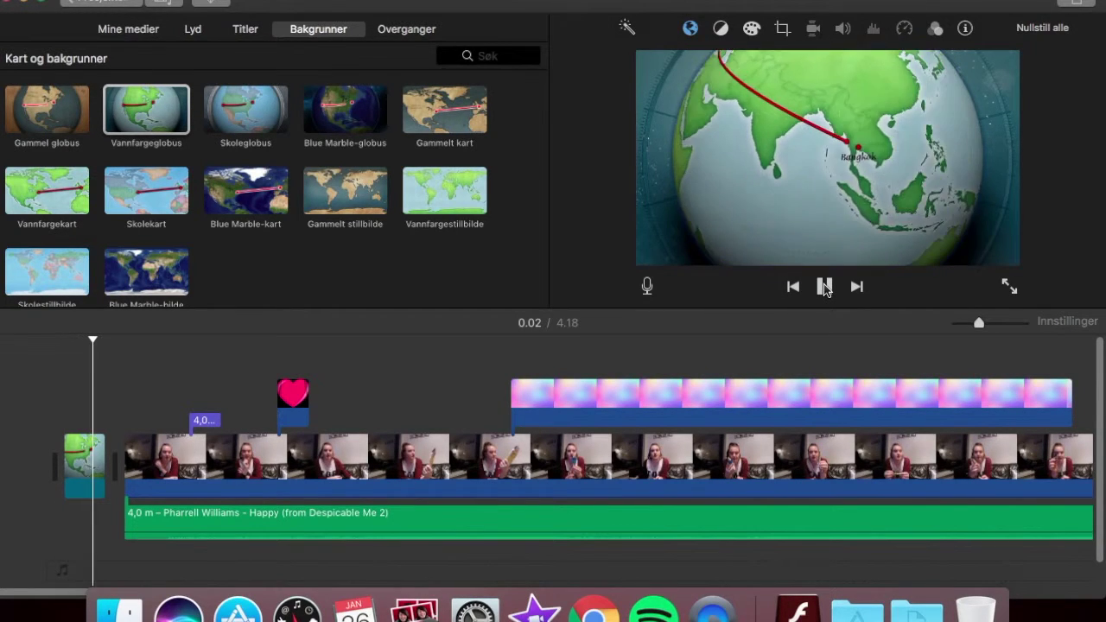
{"action": "left_click", "coordinate": [825, 288]}
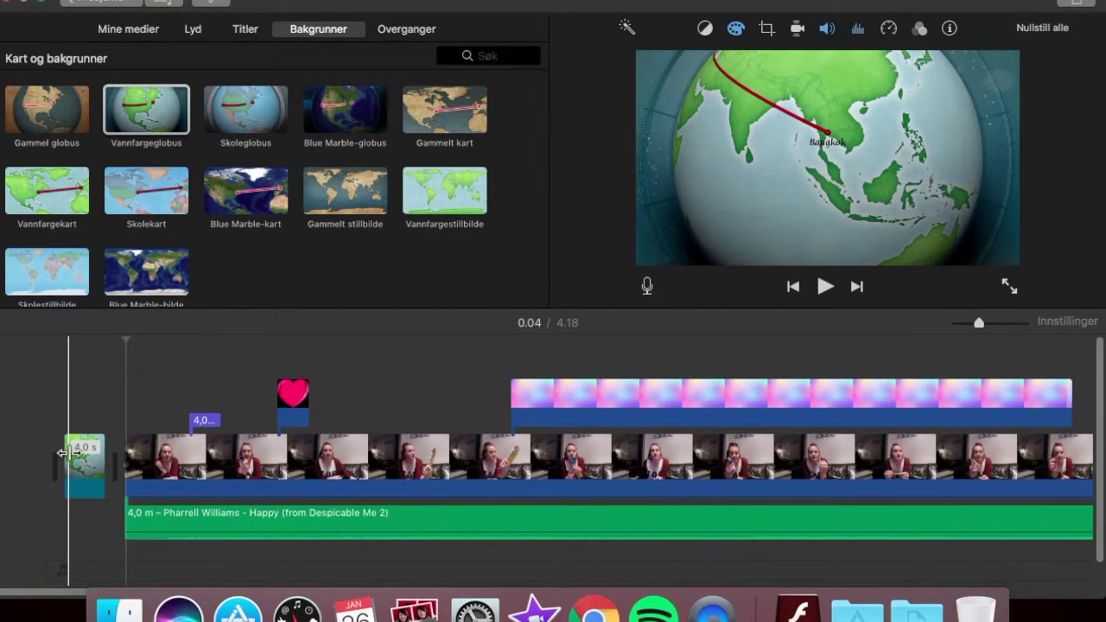
{"action": "left_click_drag", "start_coordinate": [69, 452], "coordinate": [37, 445]}
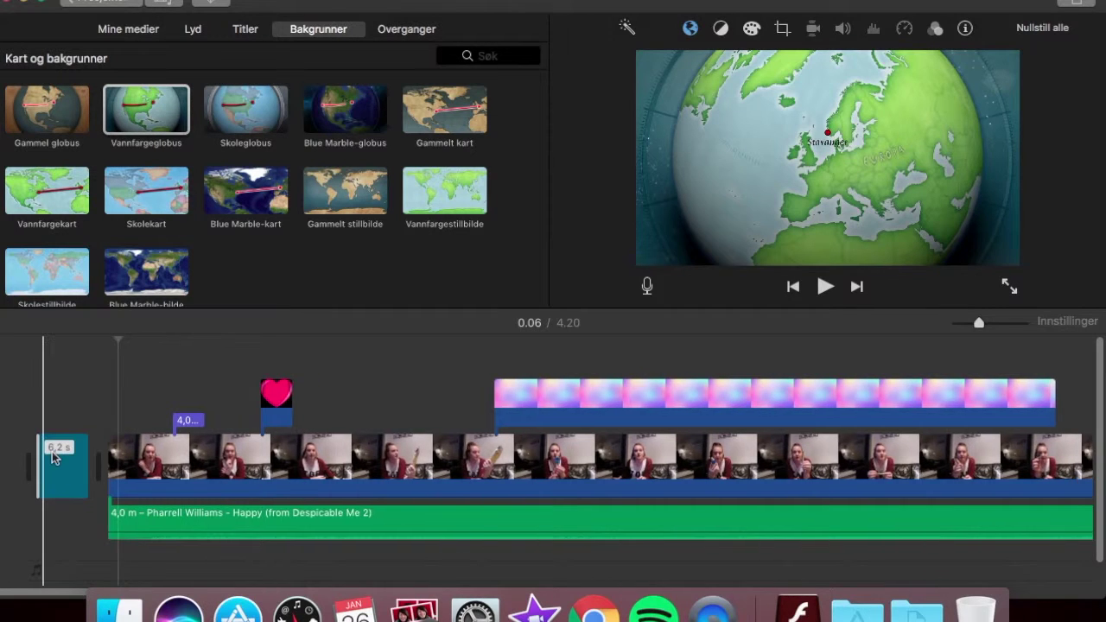
Browse the transitions and place Kryssuskarphet between the globe clip and the main clip.
{"action": "left_click", "coordinate": [421, 35]}
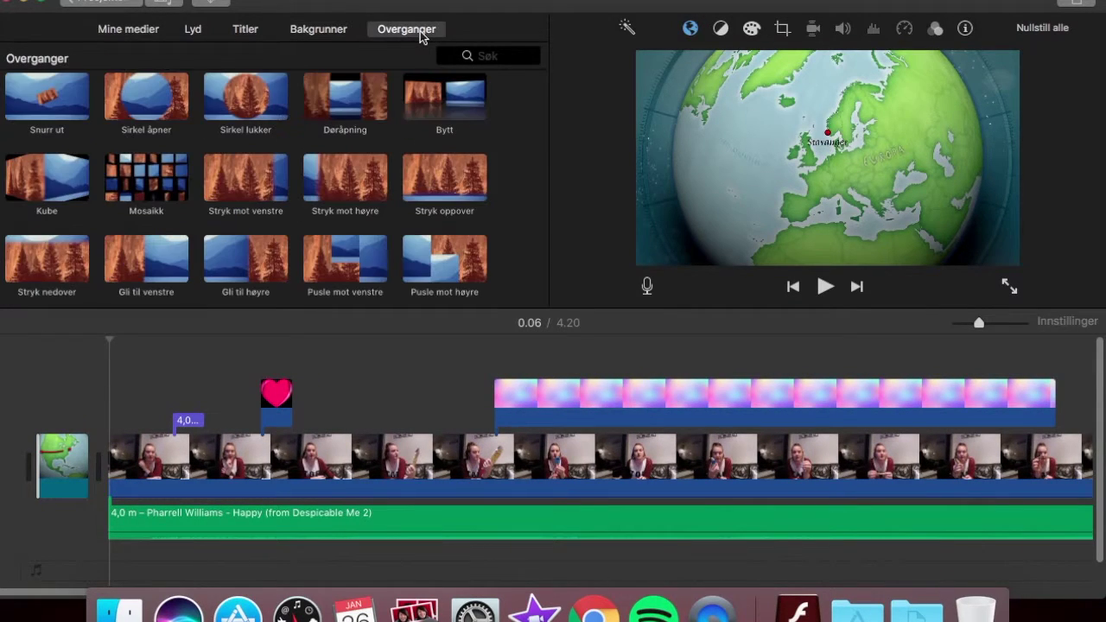
{"action": "scroll", "coordinate": [320, 248], "scroll_direction": "down", "scroll_amount": 1}
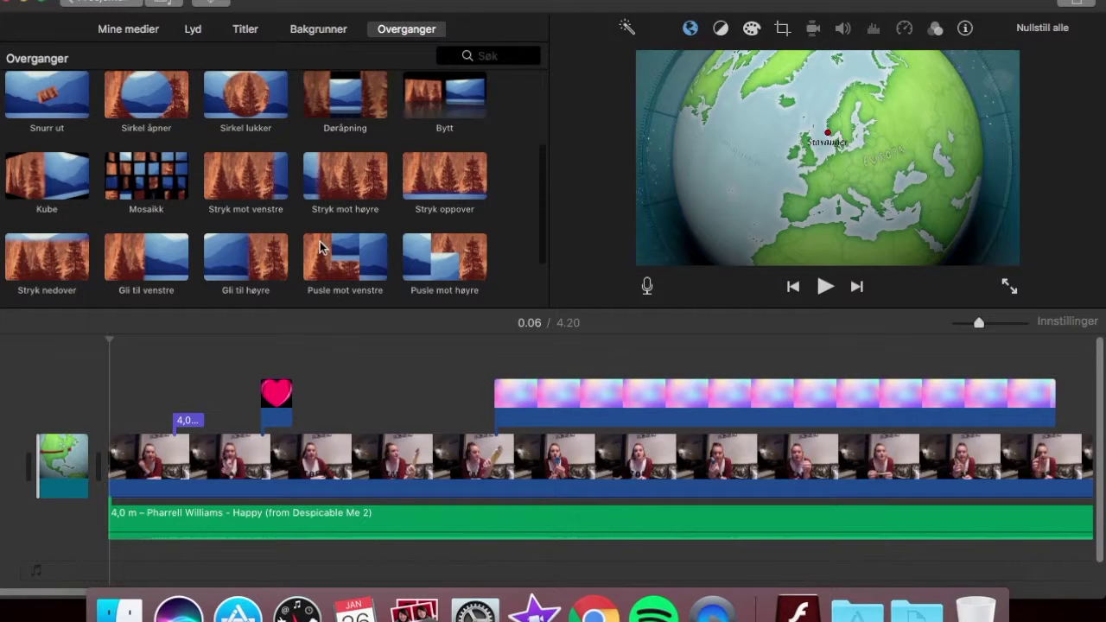
{"action": "scroll", "coordinate": [320, 248], "scroll_direction": "down", "scroll_amount": 2}
{"action": "left_click", "coordinate": [259, 264]}
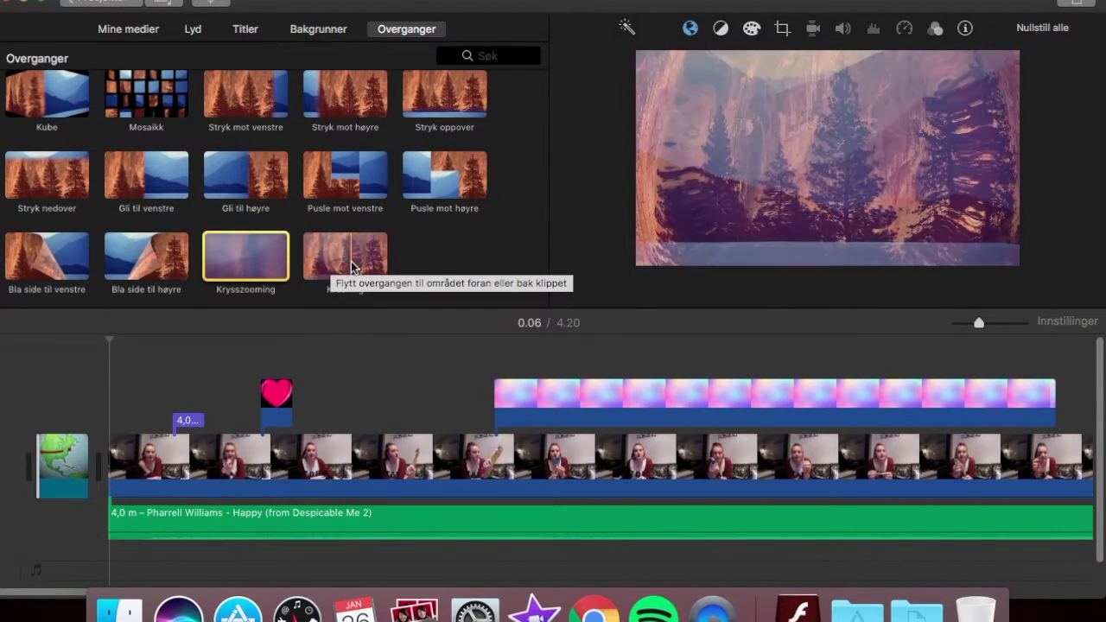
{"action": "scroll", "coordinate": [240, 184], "scroll_direction": "up", "scroll_amount": 5}
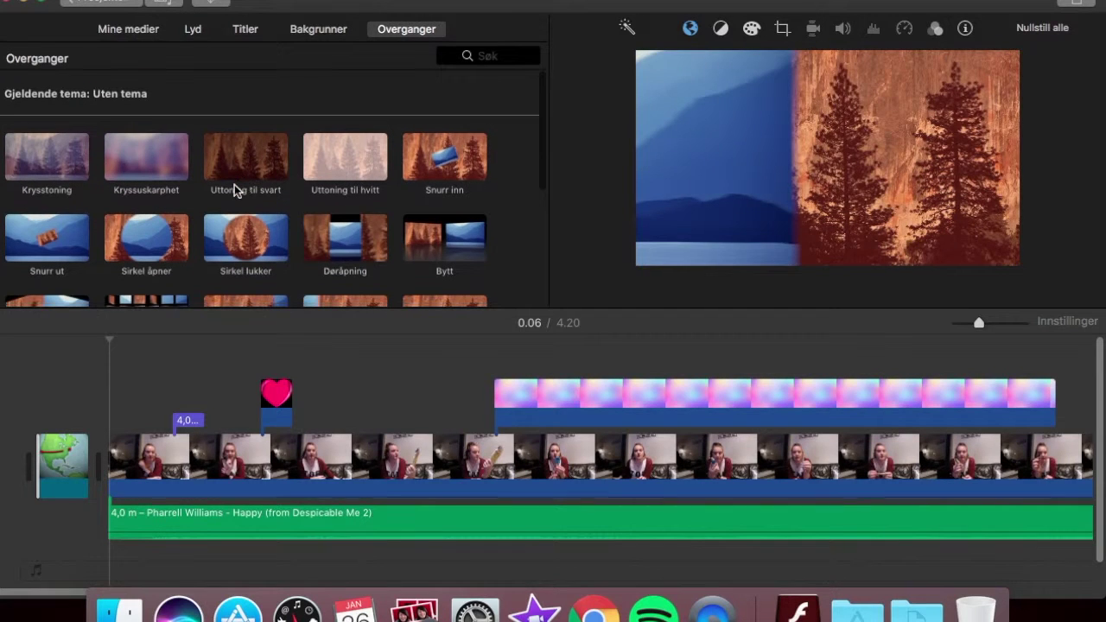
{"action": "left_click", "coordinate": [114, 173]}
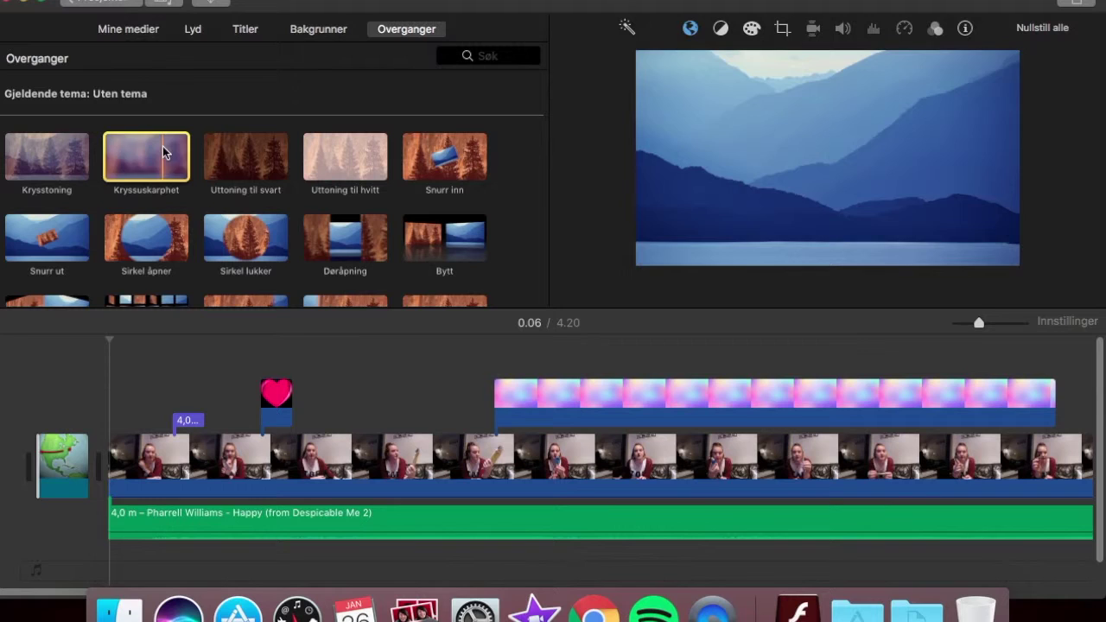
{"action": "left_click_drag", "start_coordinate": [168, 157], "coordinate": [99, 458]}
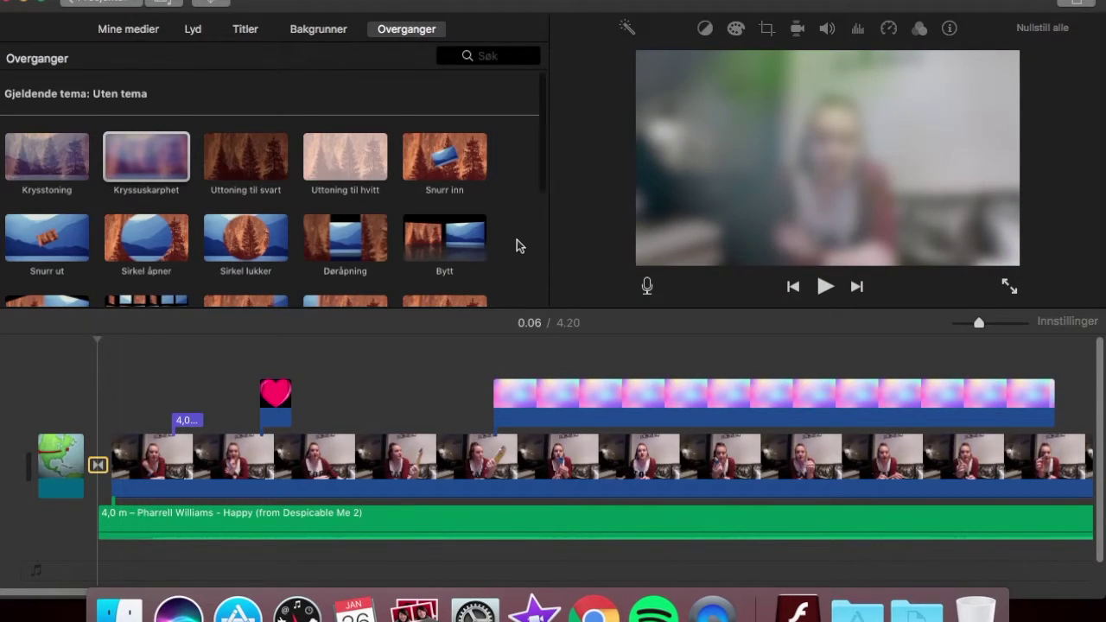
{"action": "scroll", "coordinate": [517, 241], "scroll_direction": "down", "scroll_amount": 5}
{"action": "scroll", "coordinate": [517, 240], "scroll_direction": "down", "scroll_amount": 1}
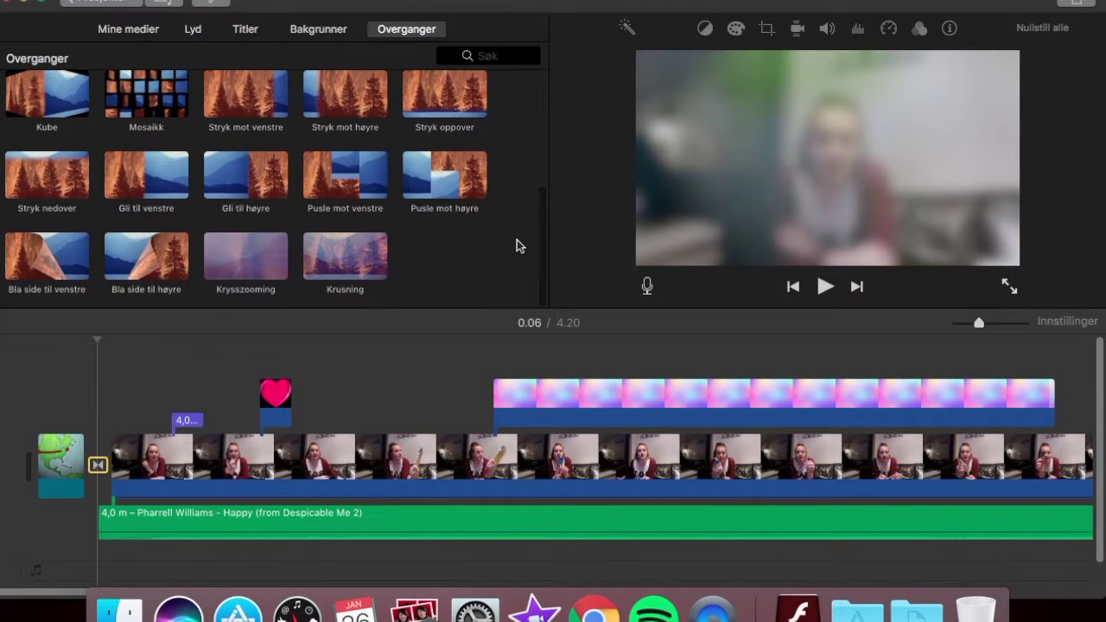
{"action": "scroll", "coordinate": [521, 168], "scroll_direction": "up", "scroll_amount": 5}
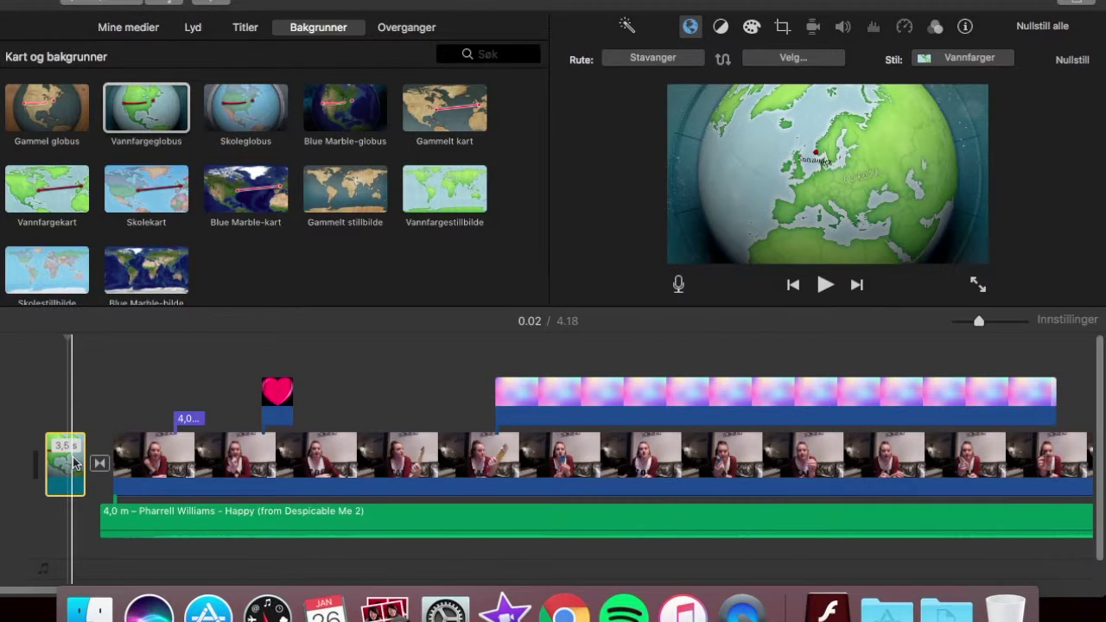
Delete the globe clip from the start of the timeline and place the playhead at 0.37.
{"action": "key", "text": "Delete"}
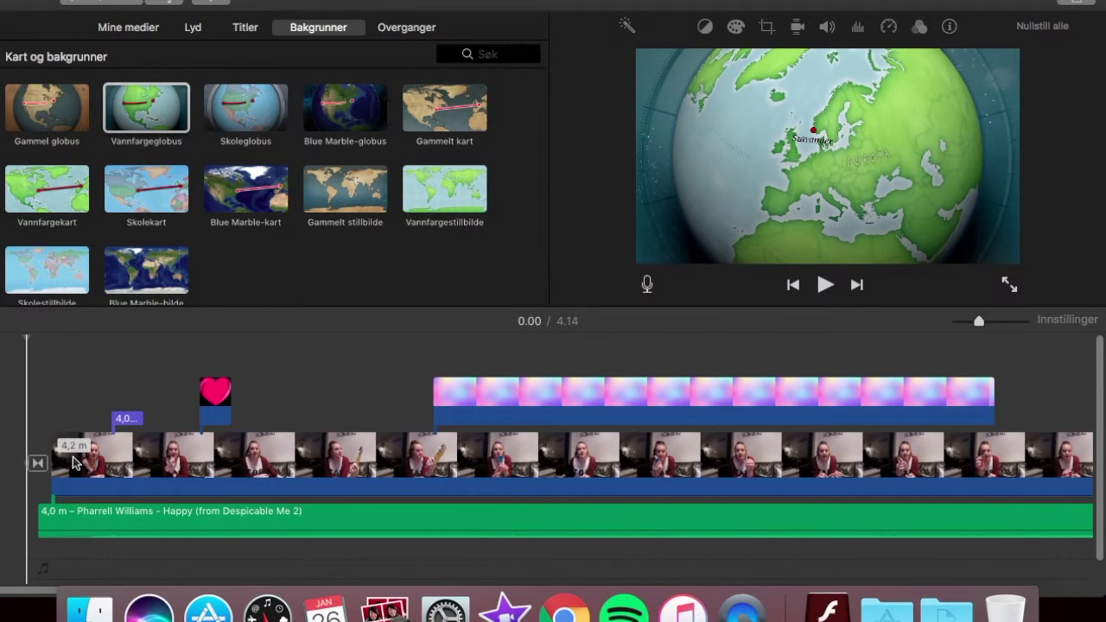
{"action": "left_click", "coordinate": [348, 407]}
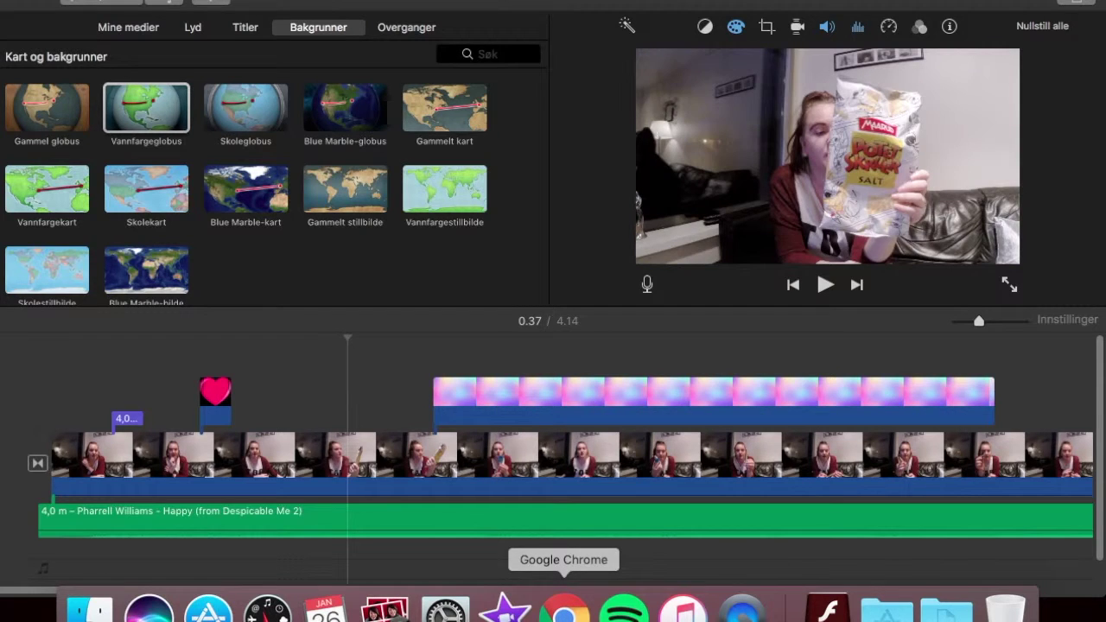
Switch to the PicMonkey editor in Google Chrome and add the text "Januar" in Amatic Small Caps to the pink image.
{"action": "left_click", "coordinate": [563, 610]}
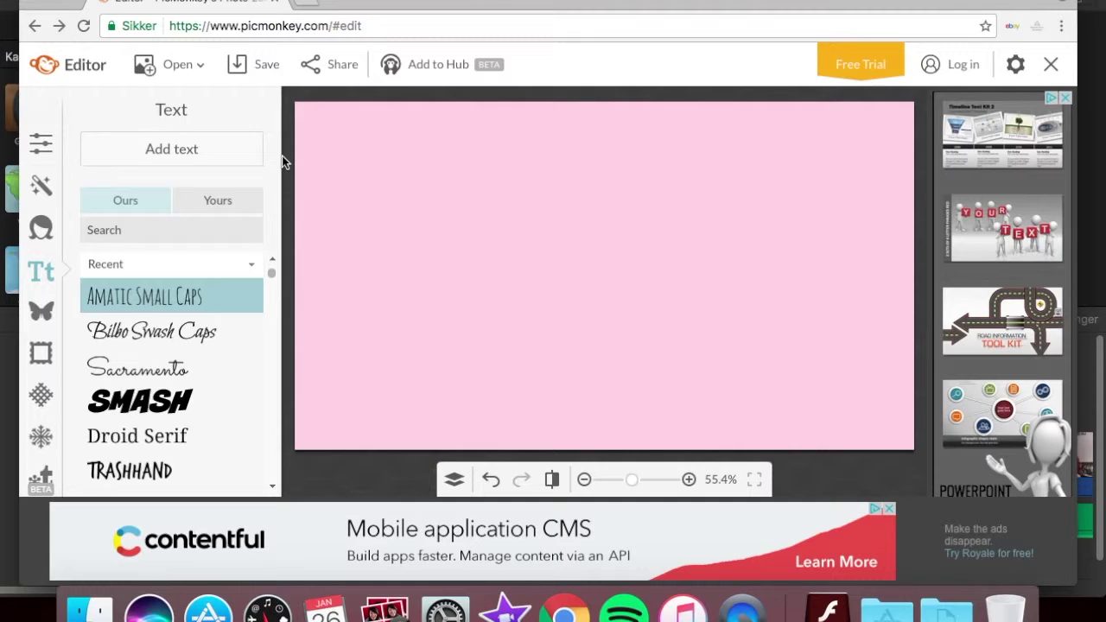
{"action": "scroll", "coordinate": [272, 285], "scroll_direction": "down", "scroll_amount": 5}
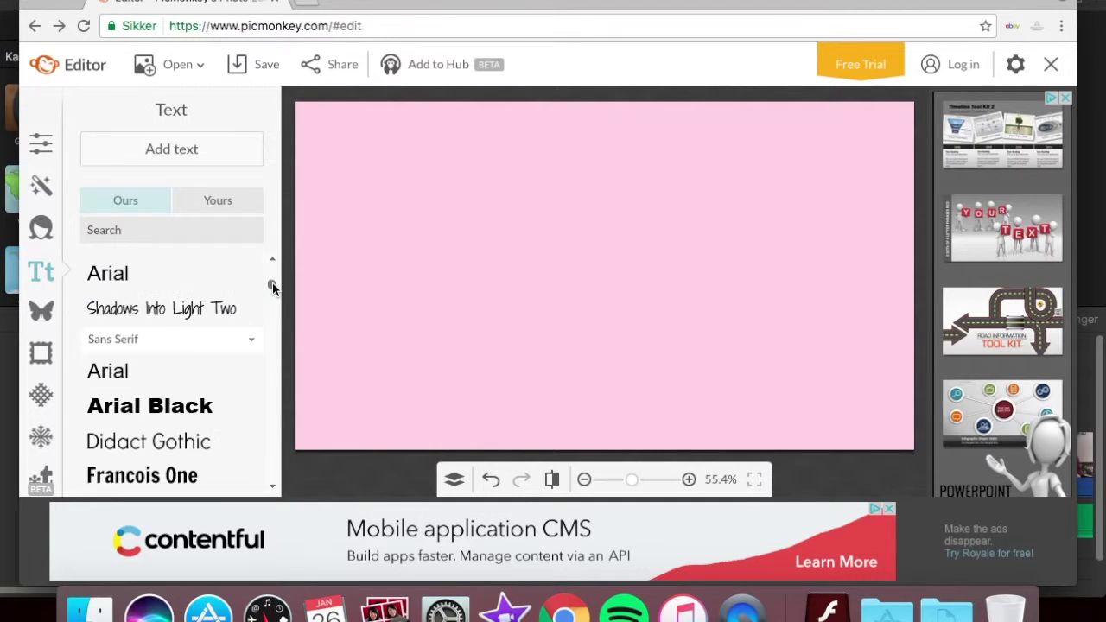
{"action": "scroll", "coordinate": [274, 268], "scroll_direction": "up", "scroll_amount": 2}
{"action": "scroll", "coordinate": [276, 260], "scroll_direction": "up", "scroll_amount": 2}
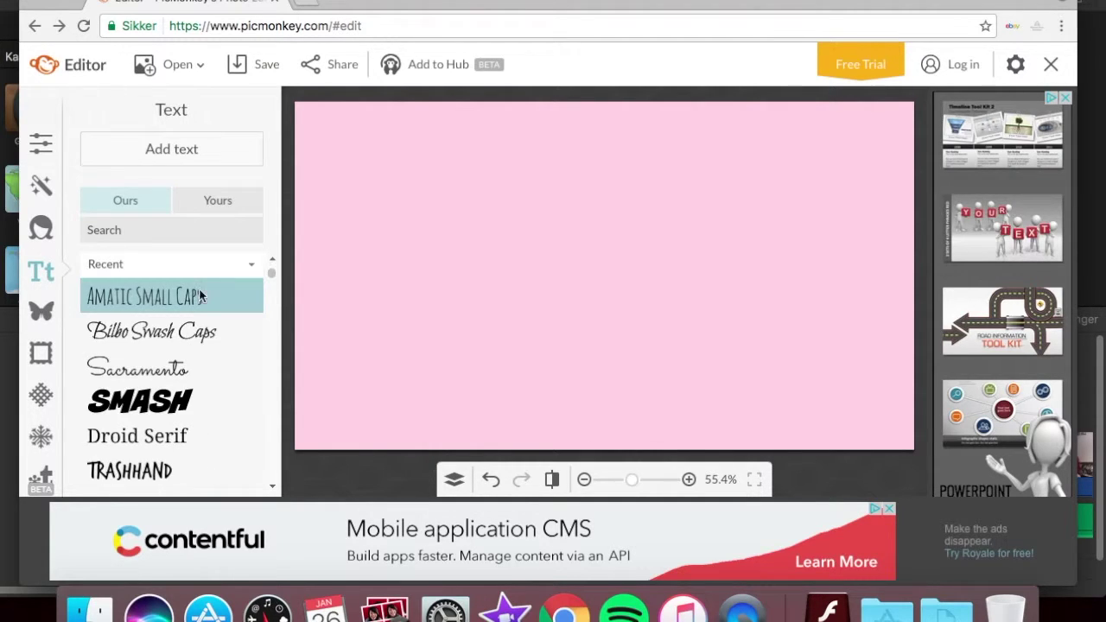
{"action": "left_click", "coordinate": [206, 153]}
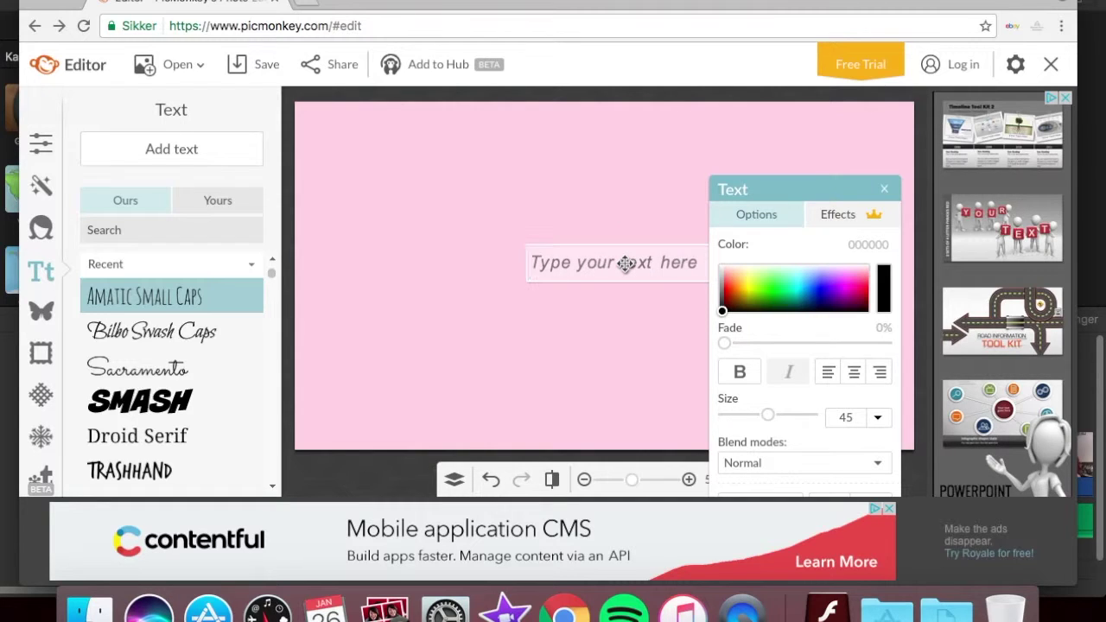
{"action": "type", "text": "Januar"}
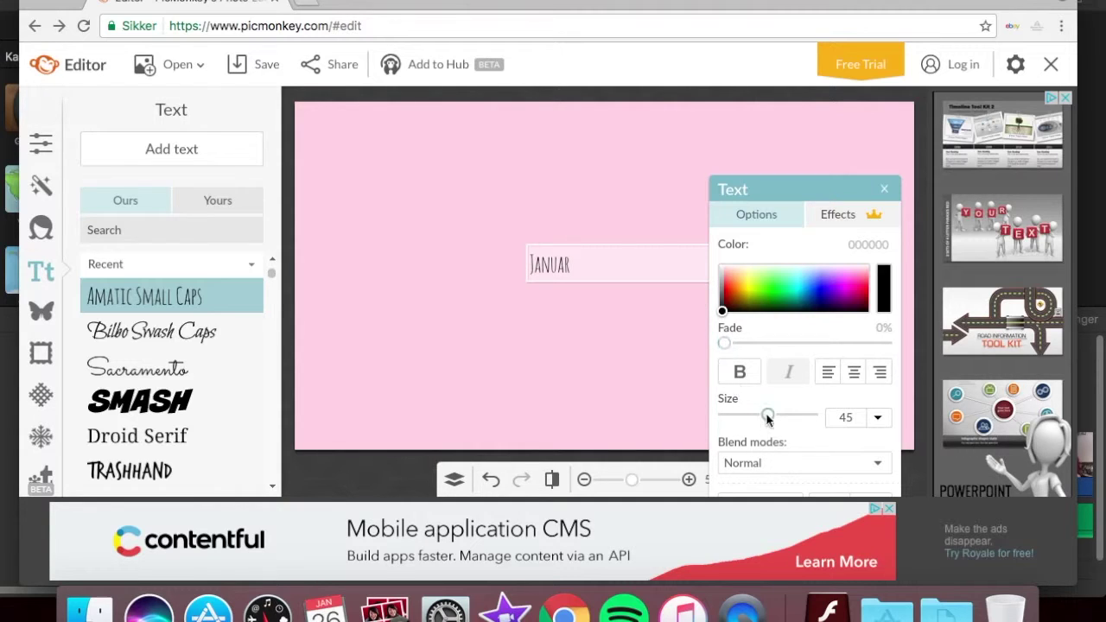
Enlarge the Januar text on the pink image to size 179.
{"action": "left_click_drag", "start_coordinate": [768, 418], "coordinate": [789, 415]}
{"action": "left_click_drag", "start_coordinate": [605, 264], "coordinate": [462, 254]}
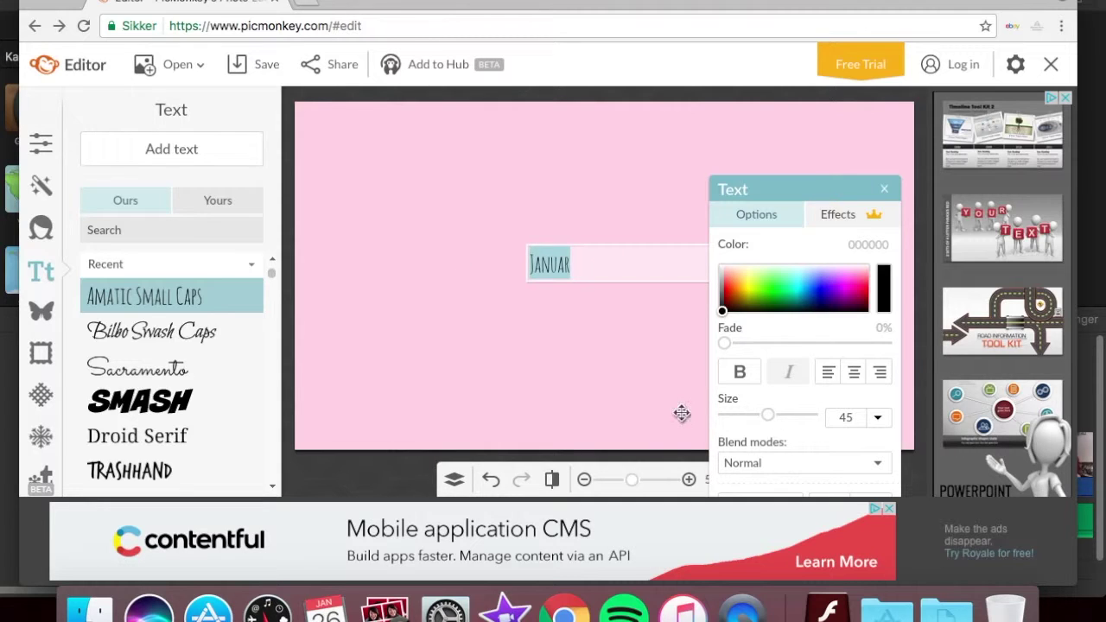
{"action": "left_click_drag", "start_coordinate": [784, 419], "coordinate": [814, 418]}
{"action": "left_click", "coordinate": [713, 179]}
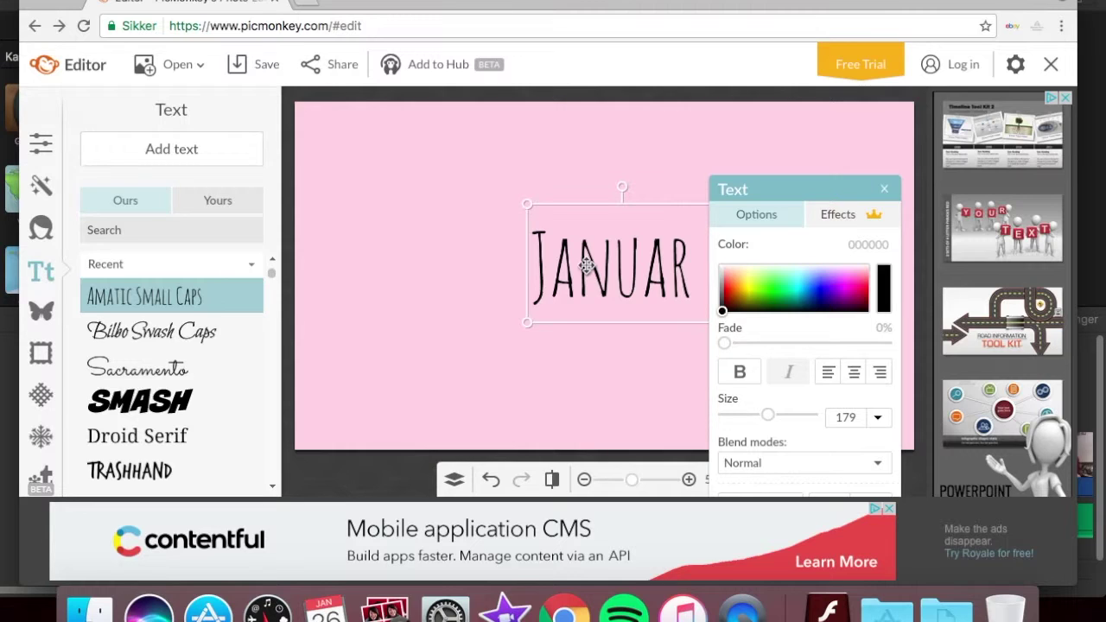
Move the Januar text to the upper middle of the pink image and enlarge it to size 230.
{"action": "left_click_drag", "start_coordinate": [586, 266], "coordinate": [529, 192]}
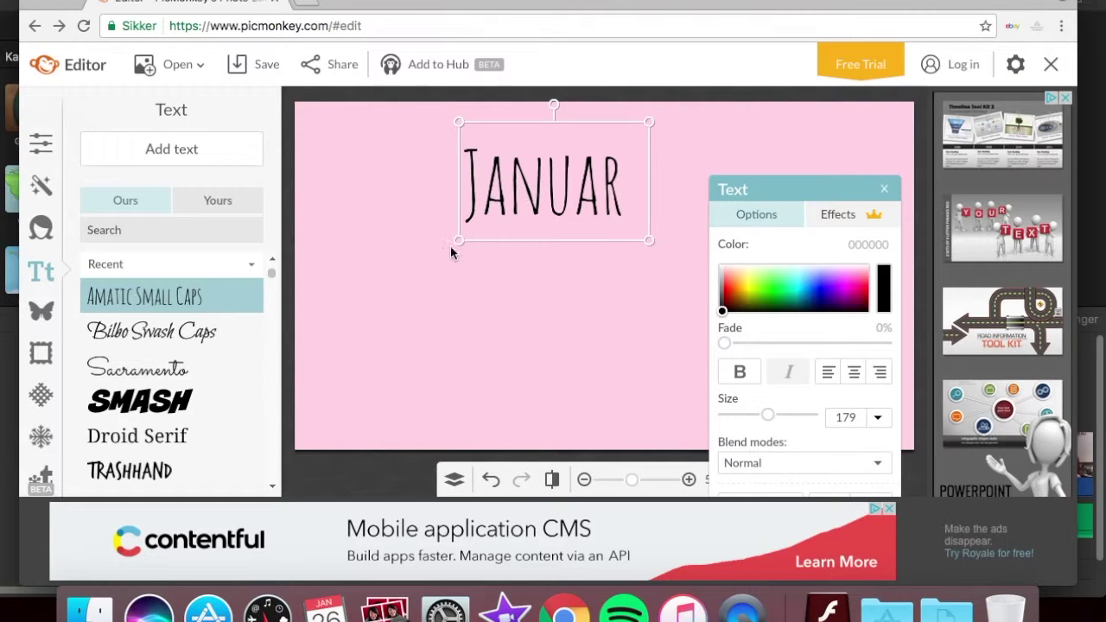
{"action": "left_click_drag", "start_coordinate": [458, 241], "coordinate": [402, 316]}
{"action": "left_click_drag", "start_coordinate": [532, 204], "coordinate": [533, 191]}
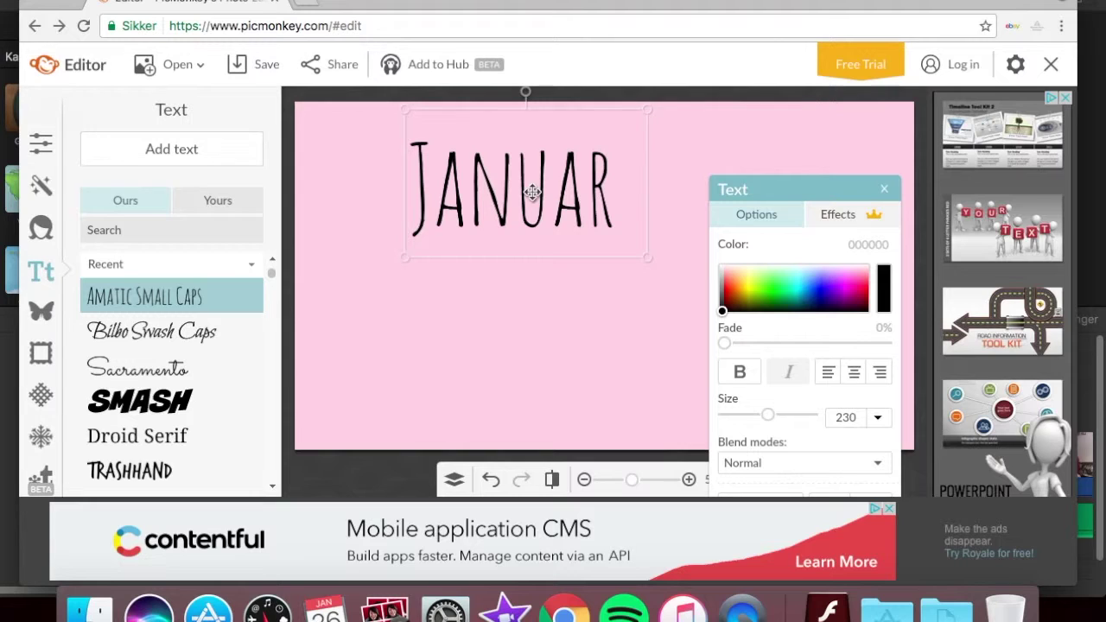
{"action": "left_click", "coordinate": [760, 149]}
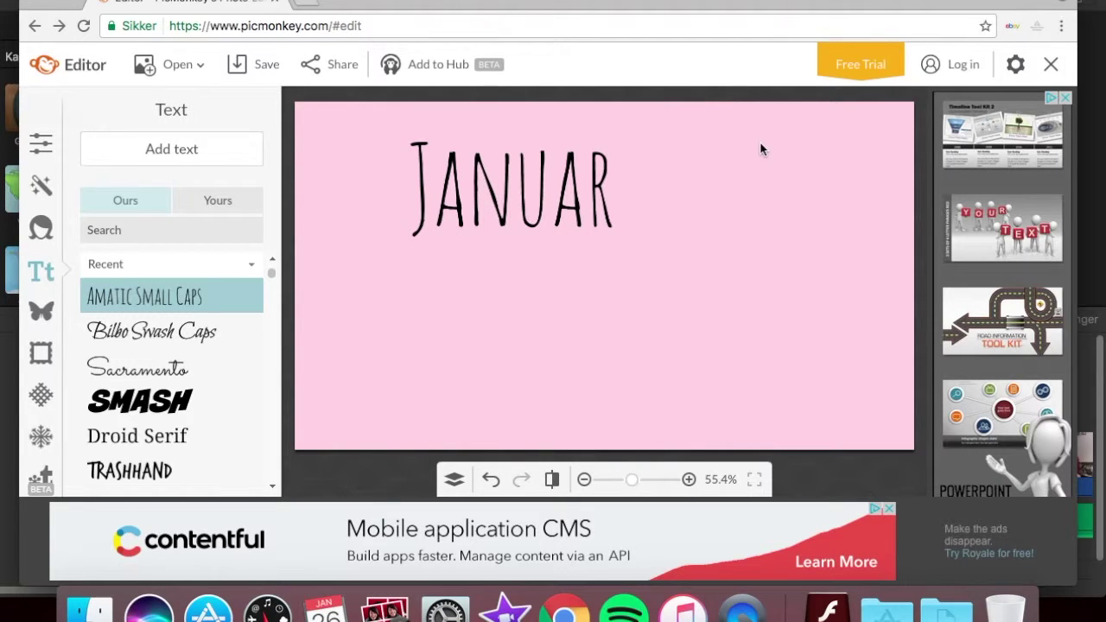
Save the Januar image to the desktop as a JPEG named "bakrund til imovie 2".
{"action": "left_click", "coordinate": [264, 75]}
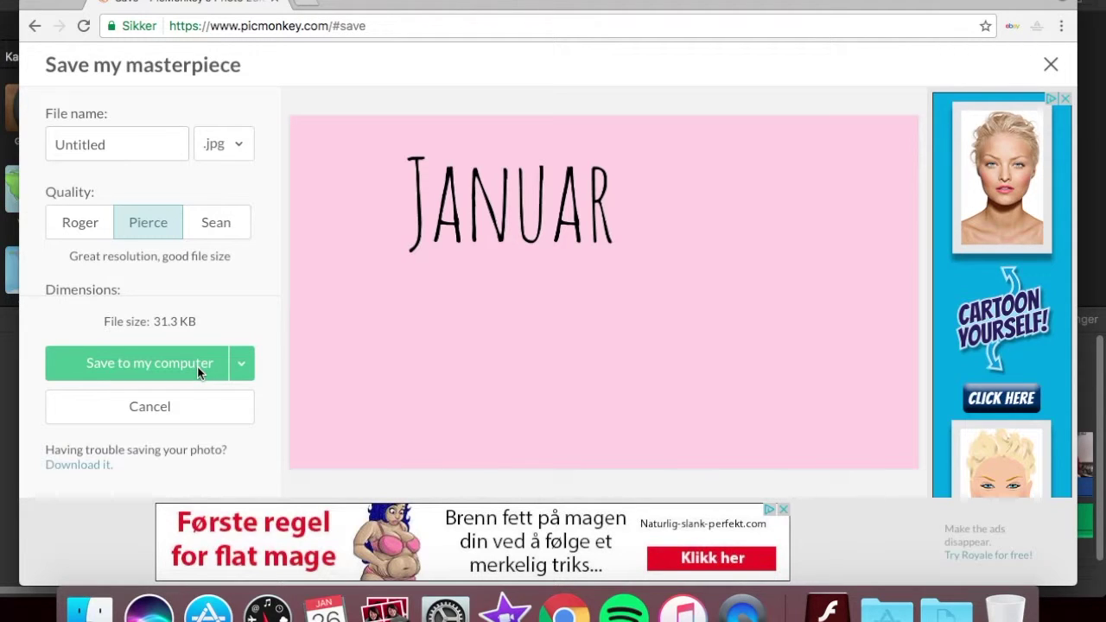
{"action": "left_click", "coordinate": [197, 366]}
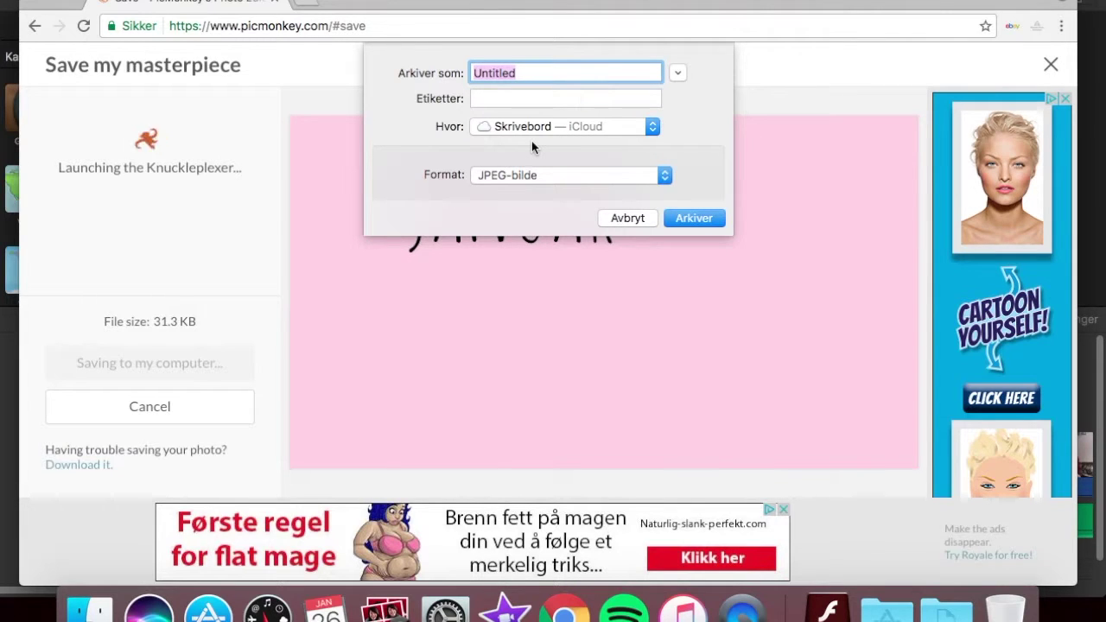
{"action": "type", "text": "bakrund t"}
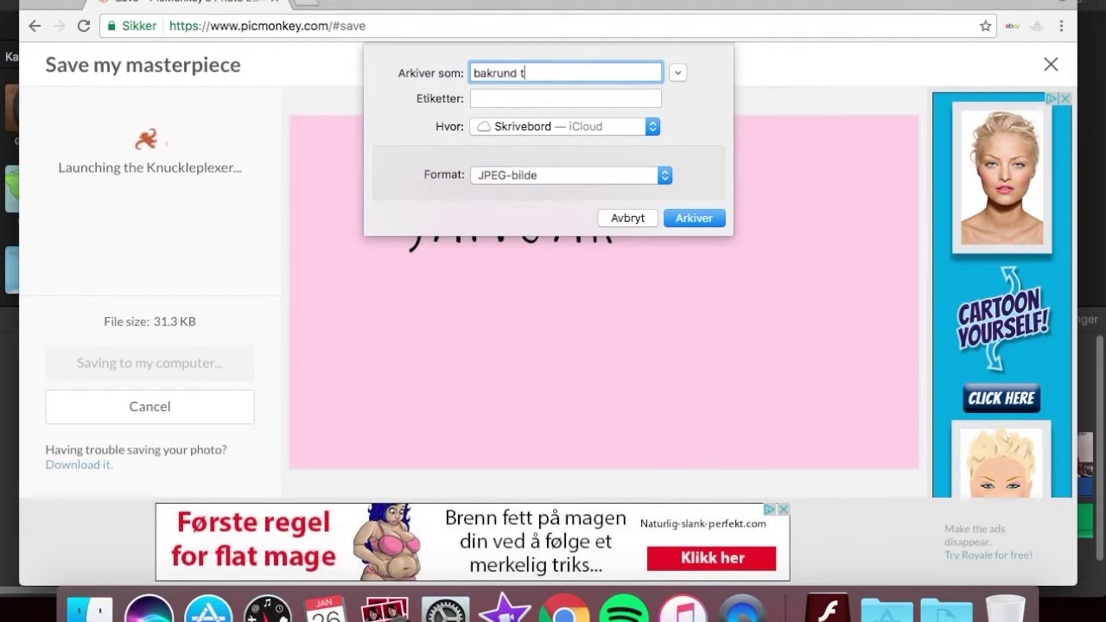
{"action": "type", "text": "il imovie 2"}
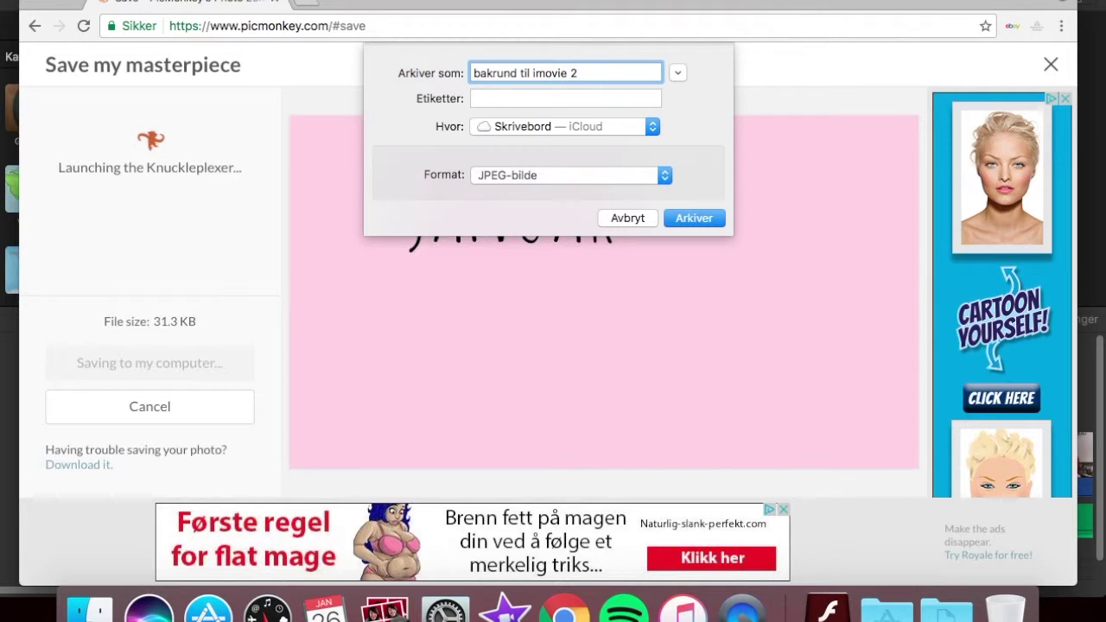
{"action": "key", "text": "Return"}
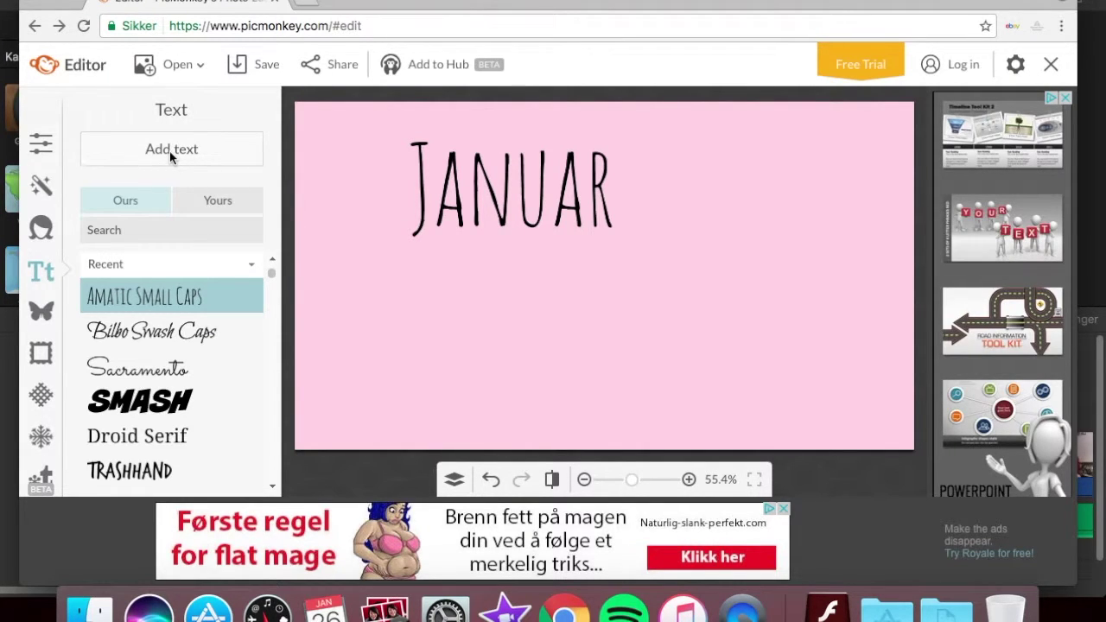
Add the text "Favoritter" in Amatic Small Caps to the pink image.
{"action": "left_click", "coordinate": [169, 151]}
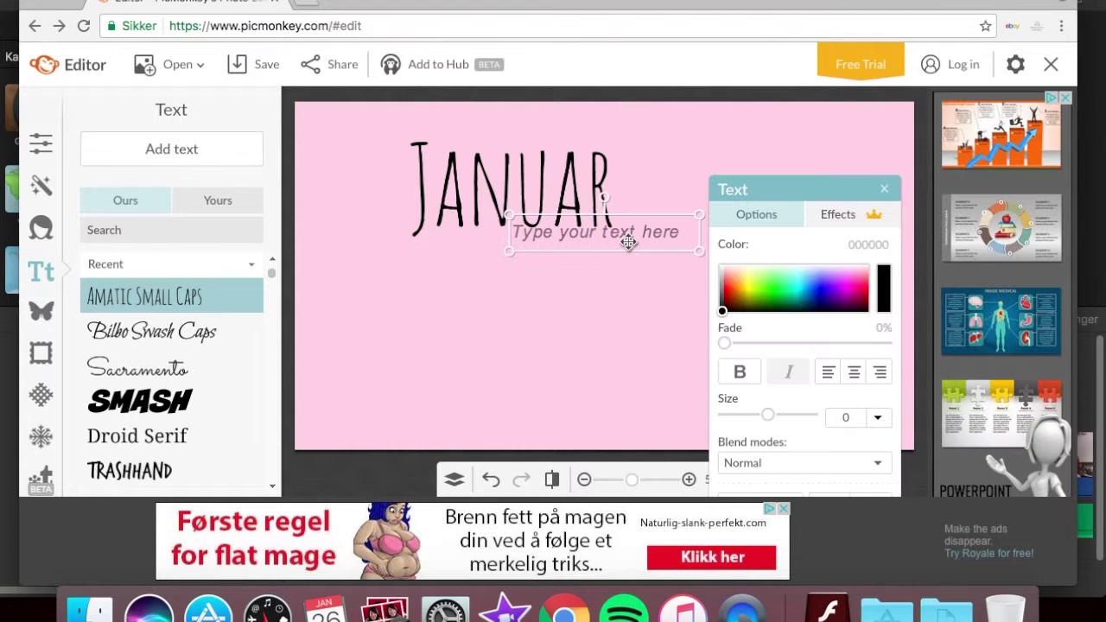
{"action": "left_click", "coordinate": [628, 242]}
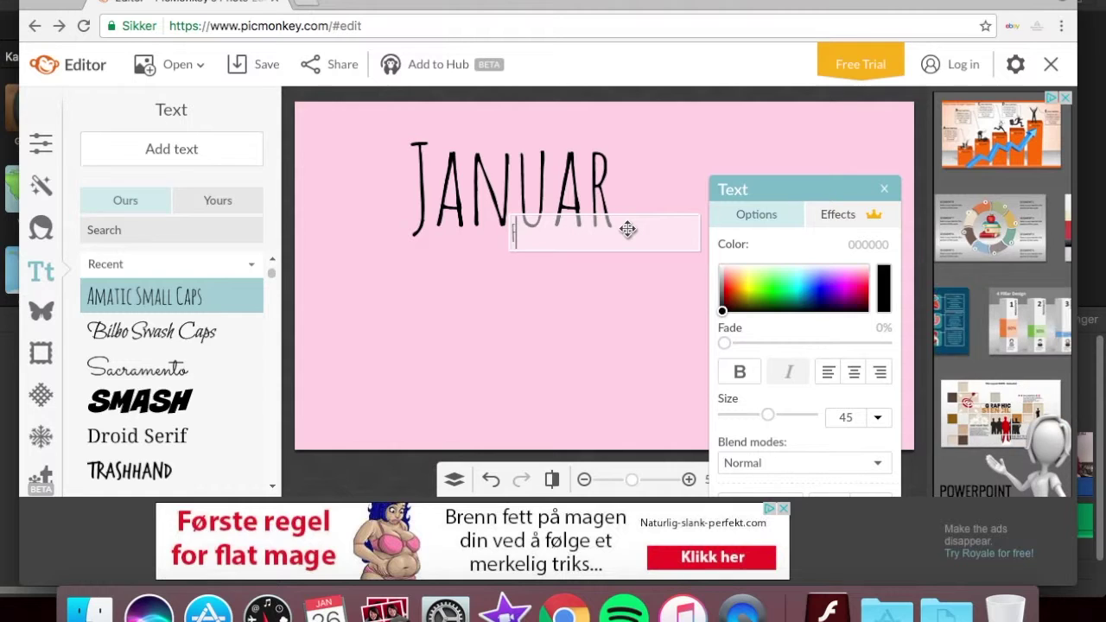
{"action": "type", "text": "Fe"}
{"action": "type", "text": "vor"}
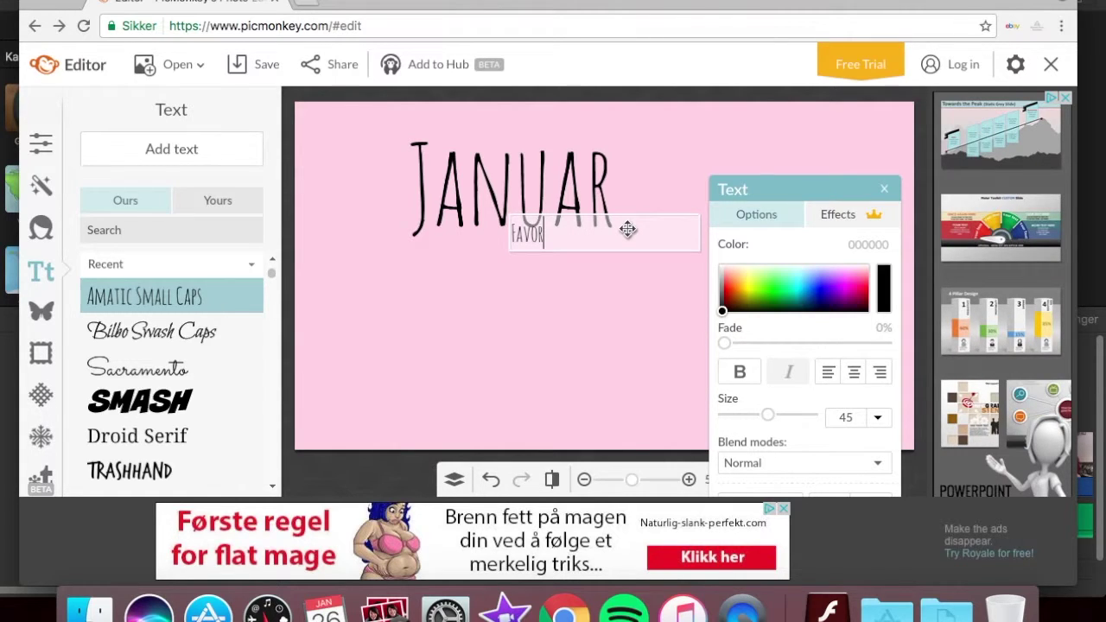
{"action": "type", "text": "itter"}
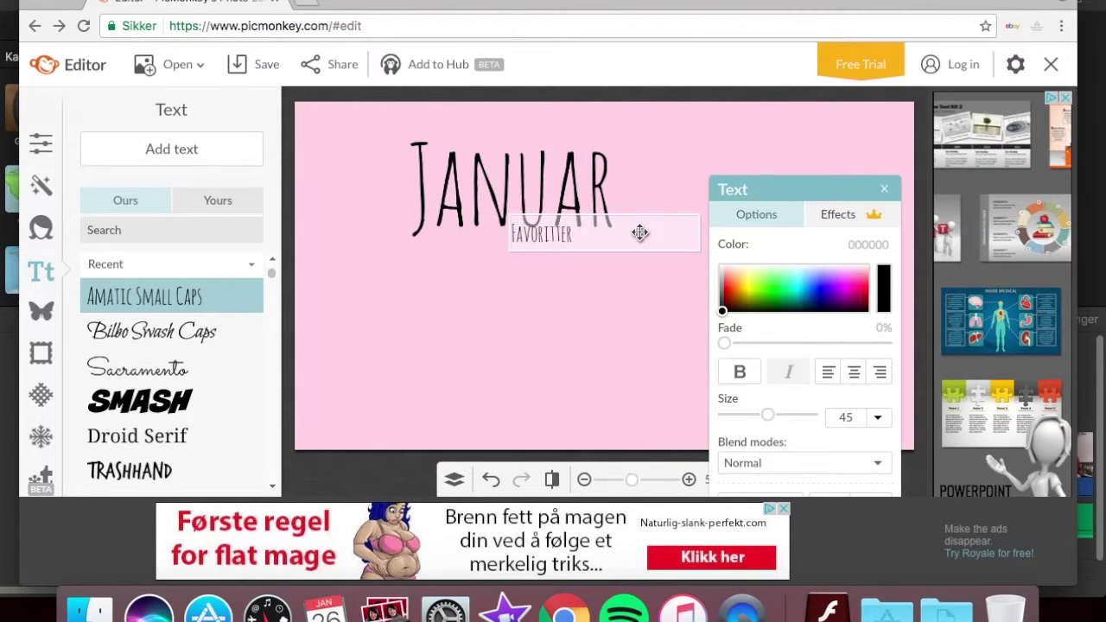
Change the Favoritter text color to white (ffffff).
{"action": "double_click", "coordinate": [590, 232]}
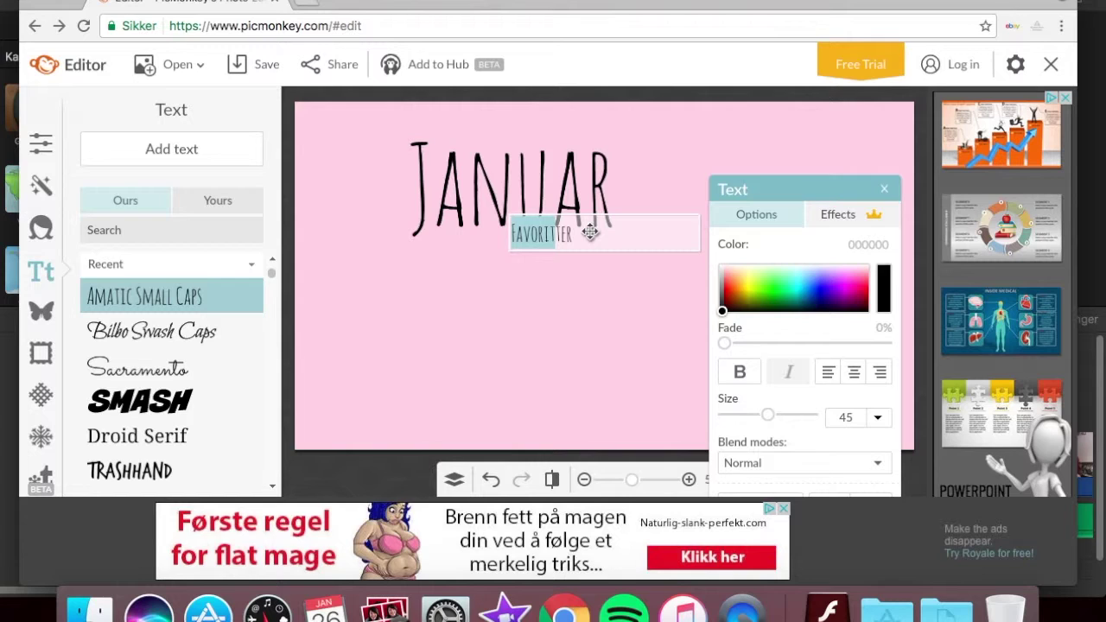
{"action": "left_click", "coordinate": [718, 259]}
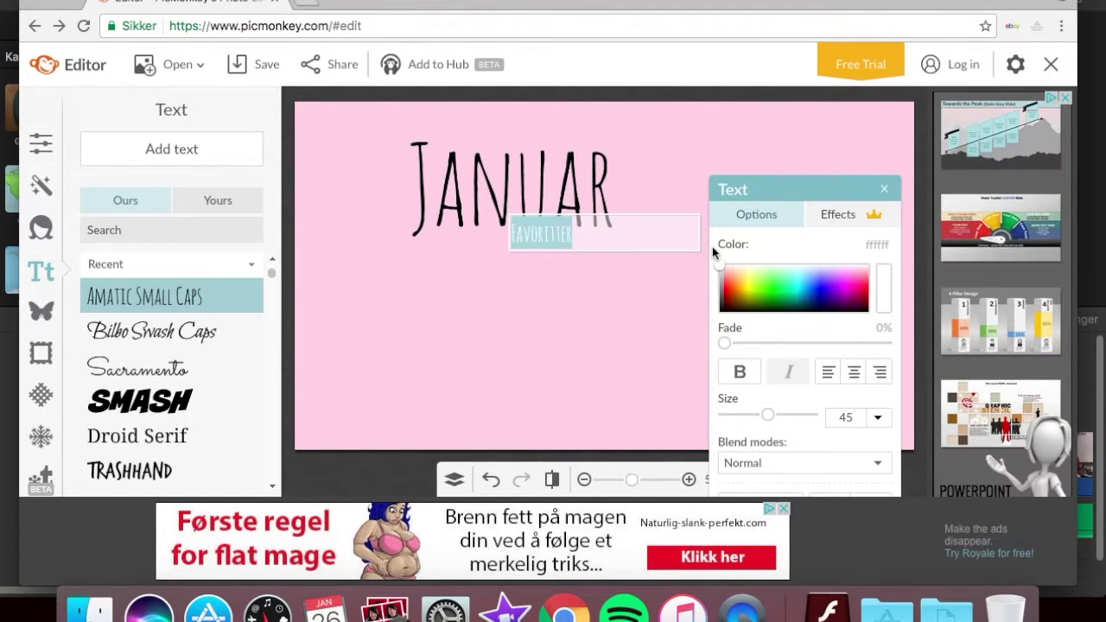
{"action": "left_click", "coordinate": [621, 305]}
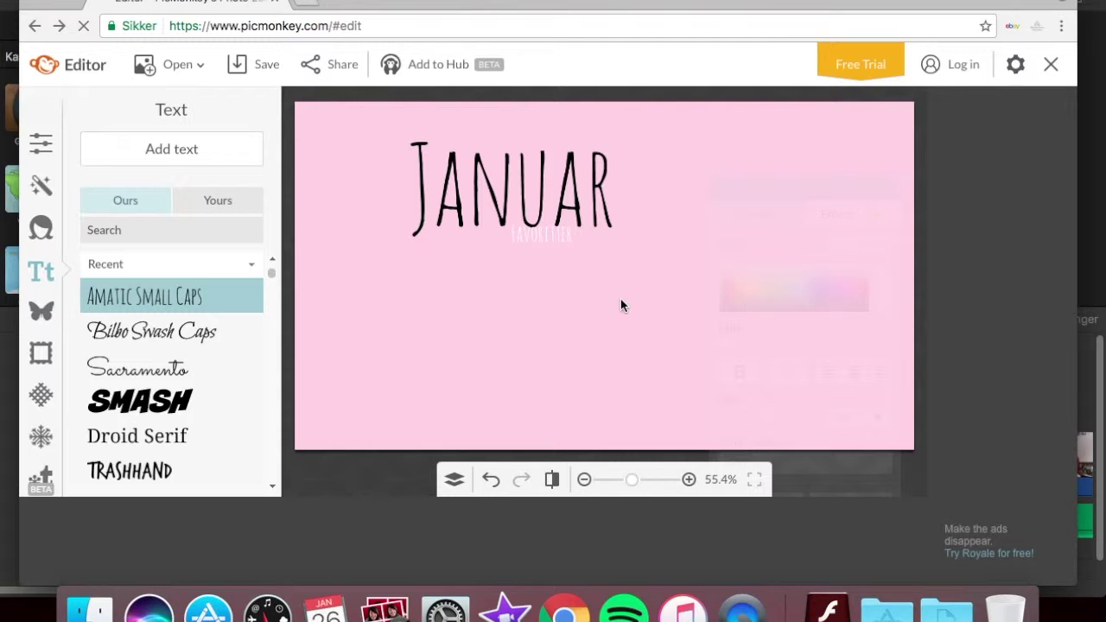
Enlarge the Favoritter text to size 142, widen its box to fit one line and place it diagonally below Januar.
{"action": "left_click", "coordinate": [553, 235]}
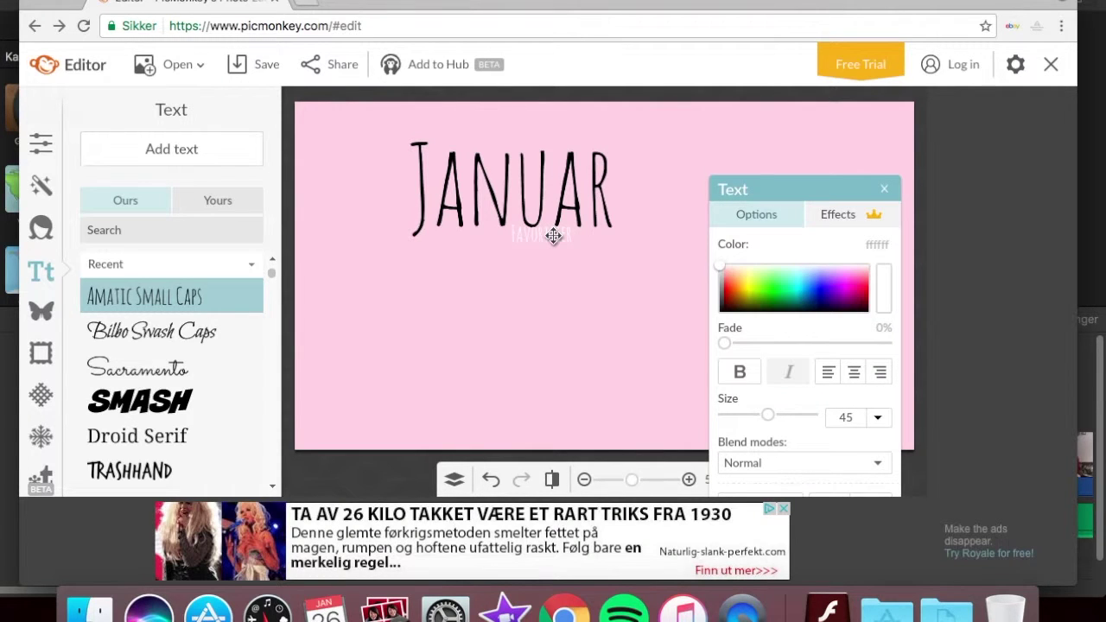
{"action": "left_click", "coordinate": [553, 235]}
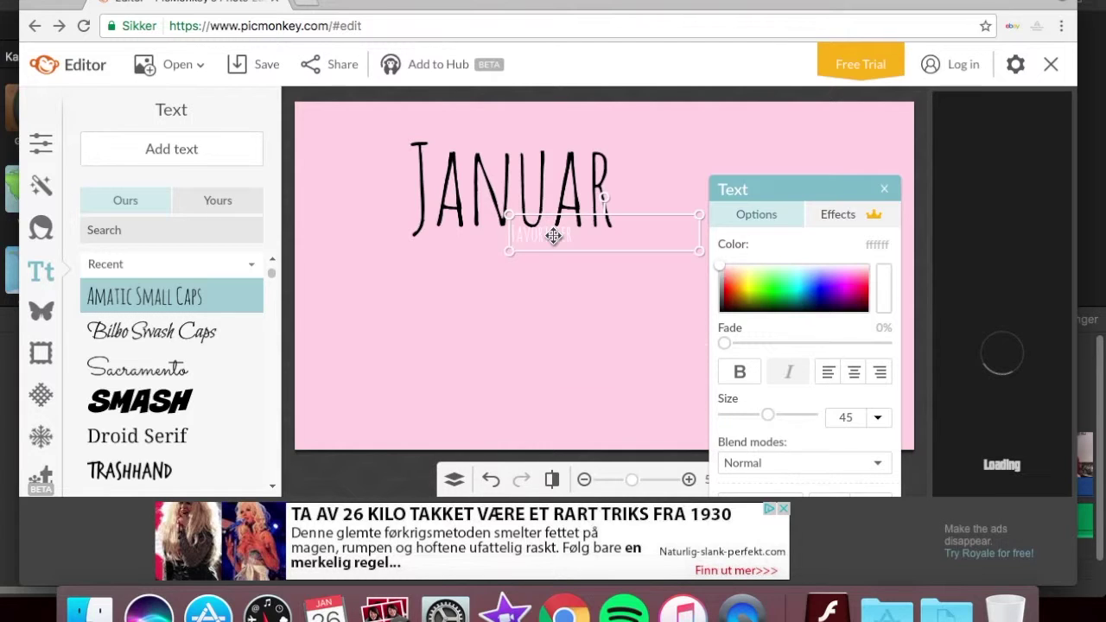
{"action": "left_click_drag", "start_coordinate": [553, 236], "coordinate": [595, 365]}
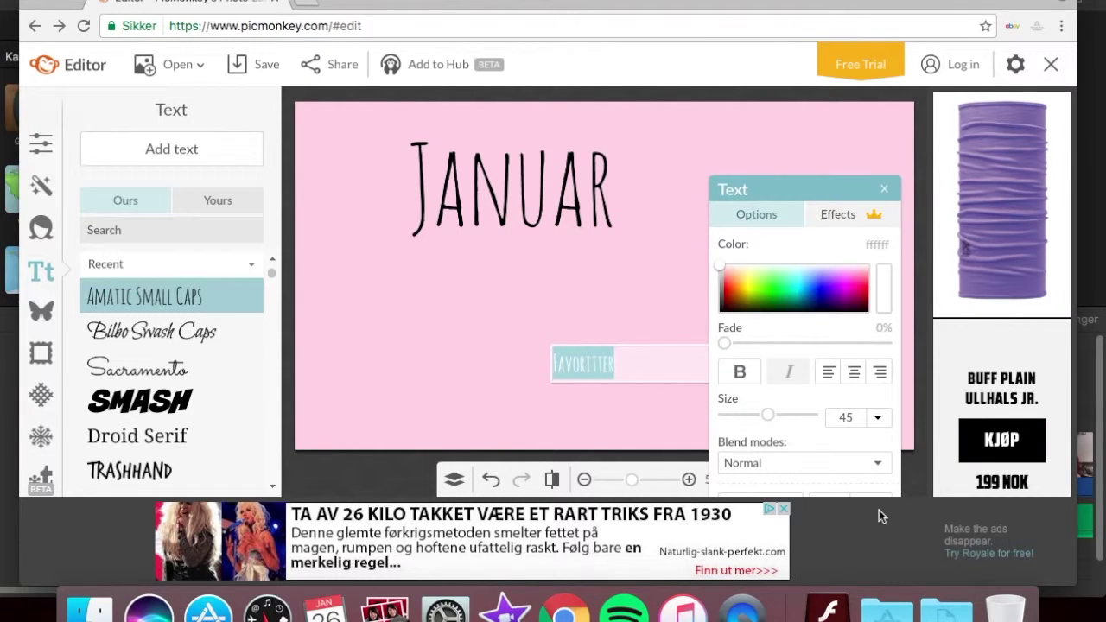
{"action": "left_click_drag", "start_coordinate": [767, 415], "coordinate": [805, 414]}
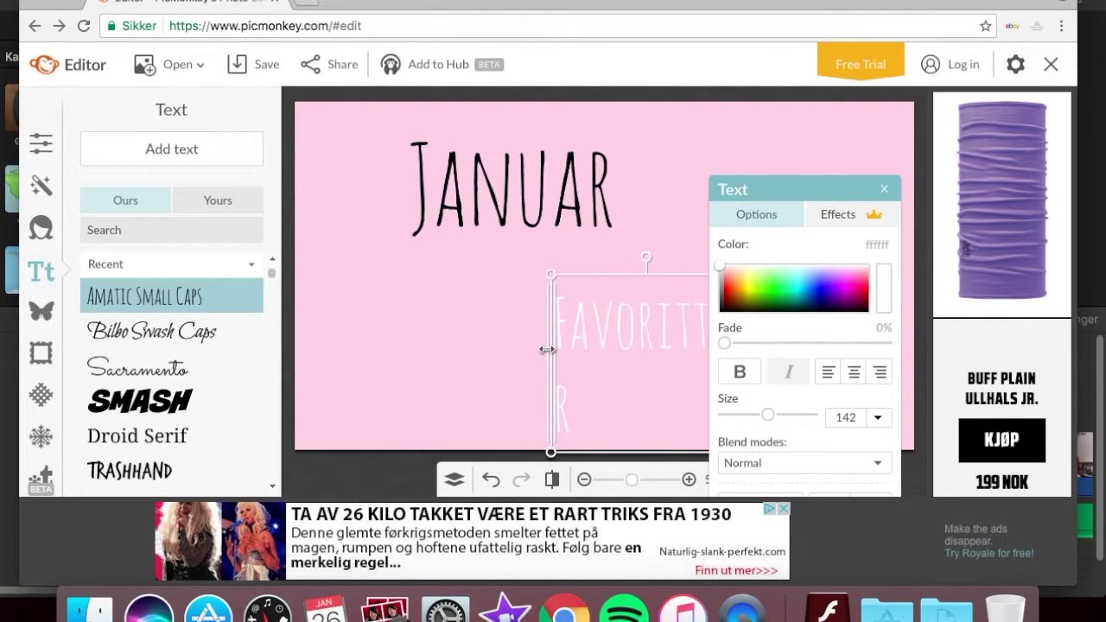
{"action": "left_click_drag", "start_coordinate": [547, 349], "coordinate": [298, 364]}
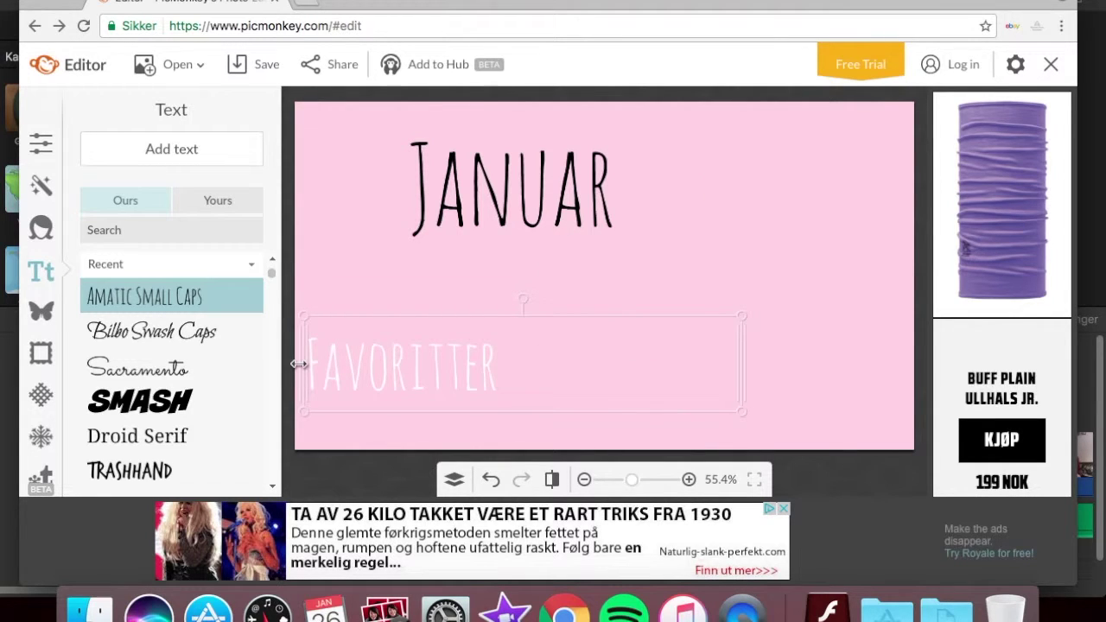
{"action": "left_click_drag", "start_coordinate": [651, 354], "coordinate": [950, 294]}
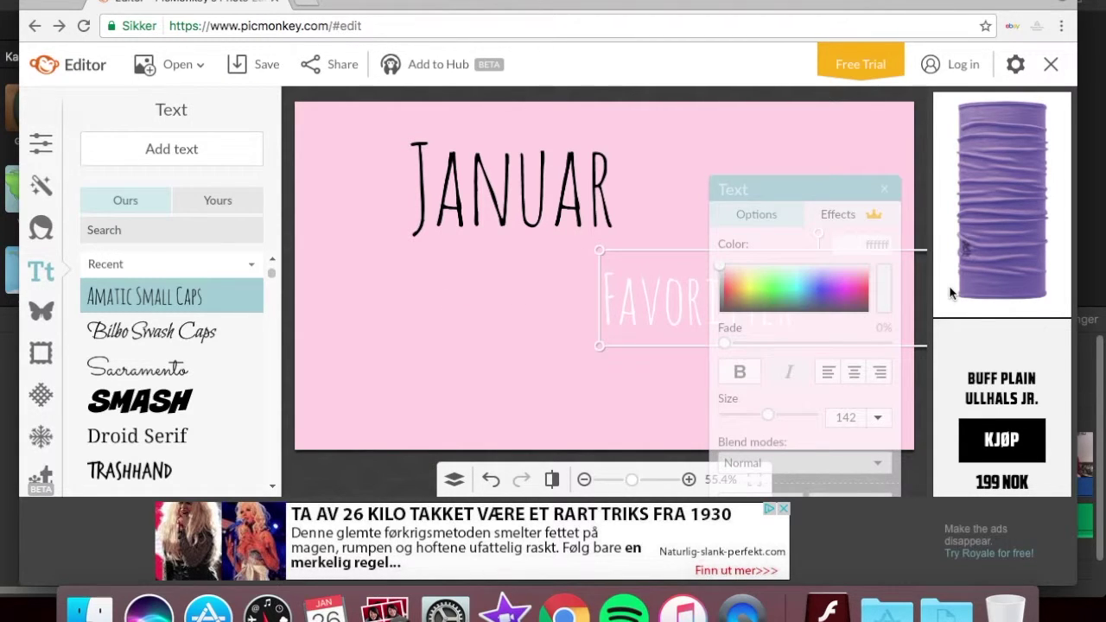
{"action": "left_click", "coordinate": [757, 252]}
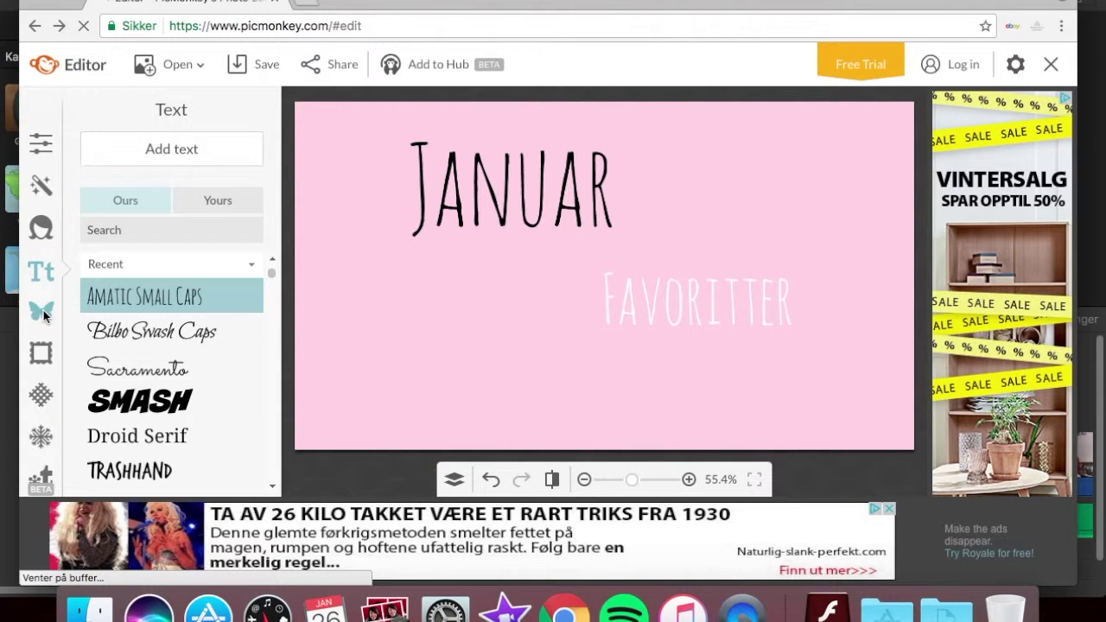
Add a snowman picture of your own as an overlay on the pink image.
{"action": "left_click", "coordinate": [43, 315]}
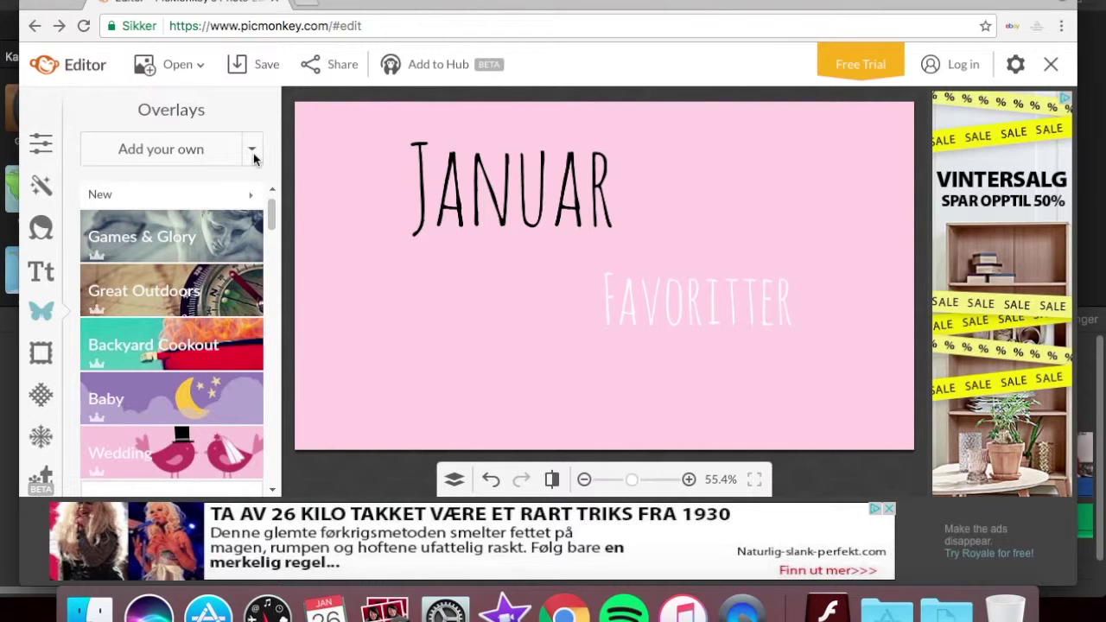
{"action": "left_click", "coordinate": [253, 154]}
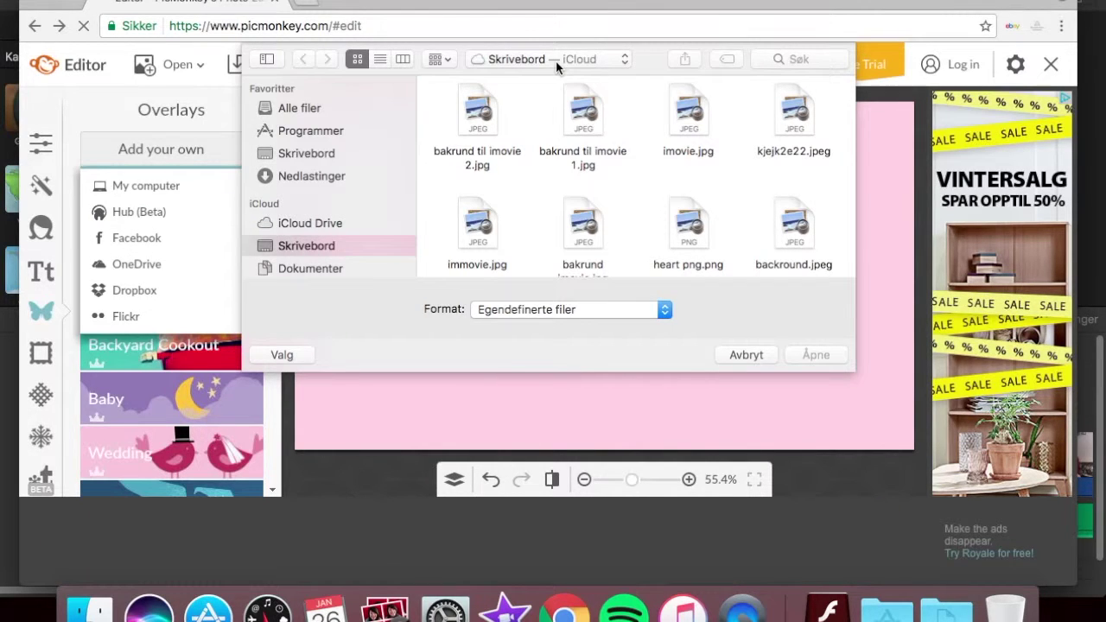
{"action": "scroll", "coordinate": [617, 153], "scroll_direction": "down", "scroll_amount": 2}
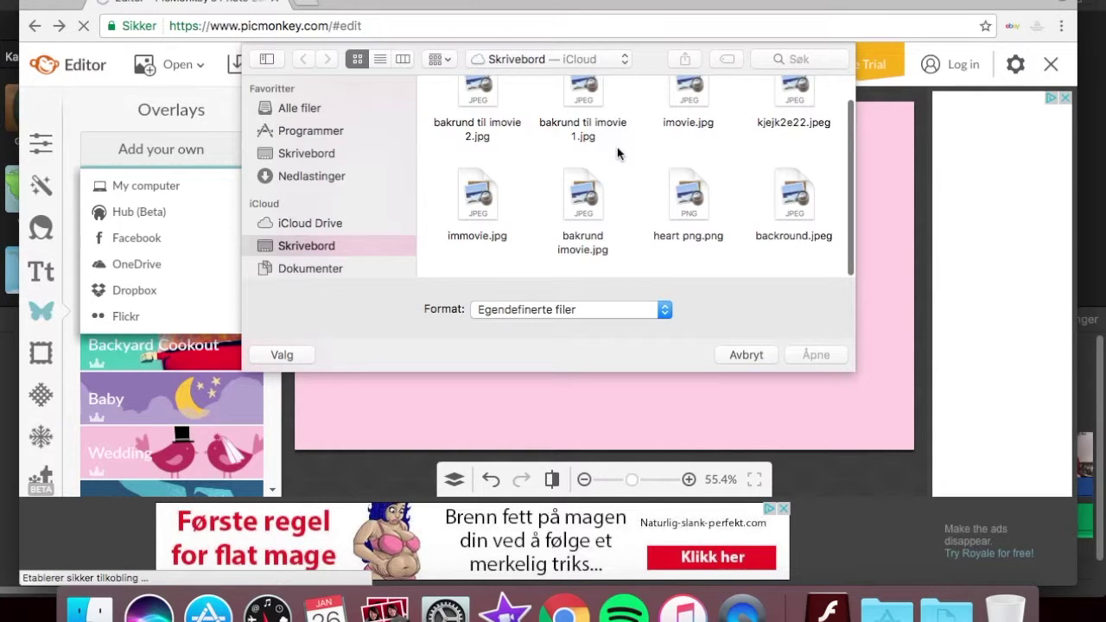
{"action": "left_click", "coordinate": [746, 355]}
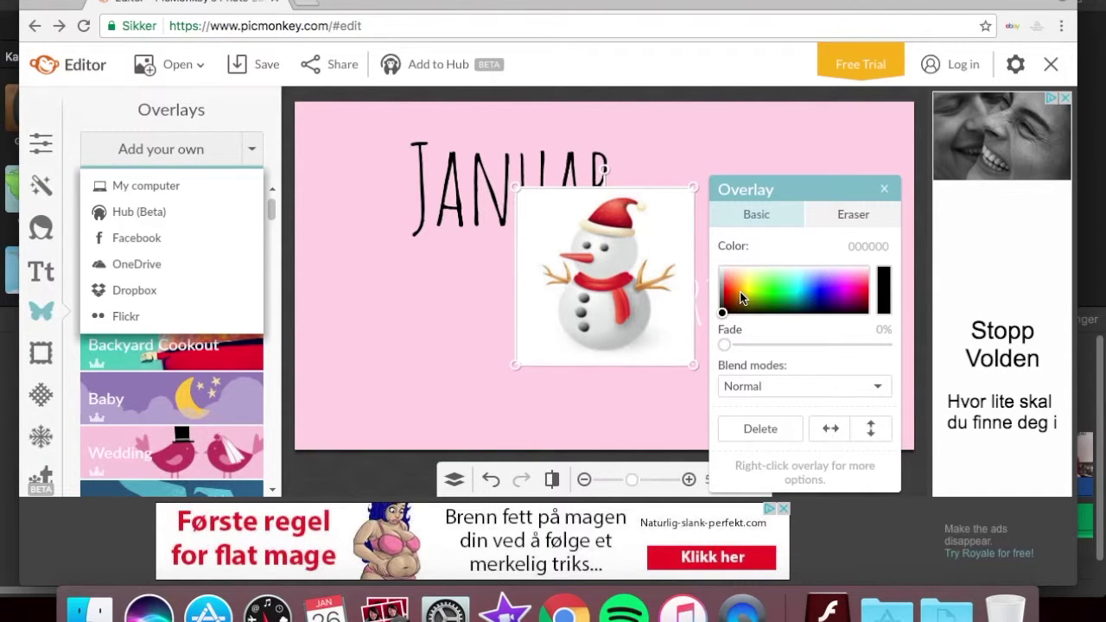
Try the tints 601b00 and 00c2d9 on the snowman overlay and return its color to near-black 0b0000.
{"action": "left_click", "coordinate": [731, 304]}
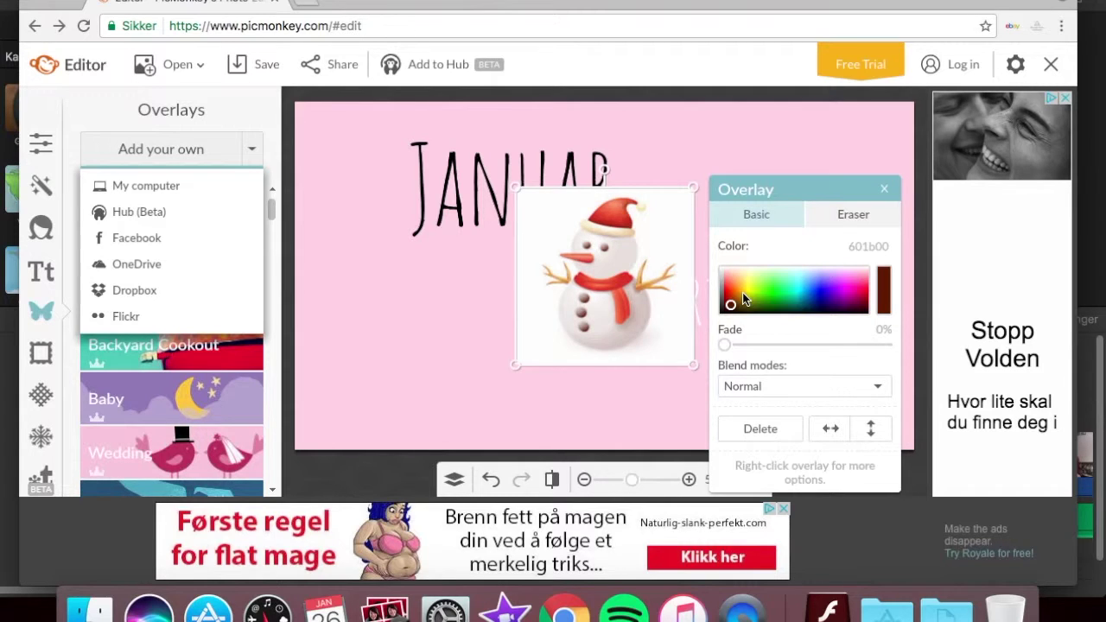
{"action": "mouse_move", "coordinate": [745, 299]}
{"action": "left_mouse_down"}
{"action": "mouse_move", "coordinate": [794, 279]}
{"action": "mouse_move", "coordinate": [799, 293]}
{"action": "left_mouse_up"}
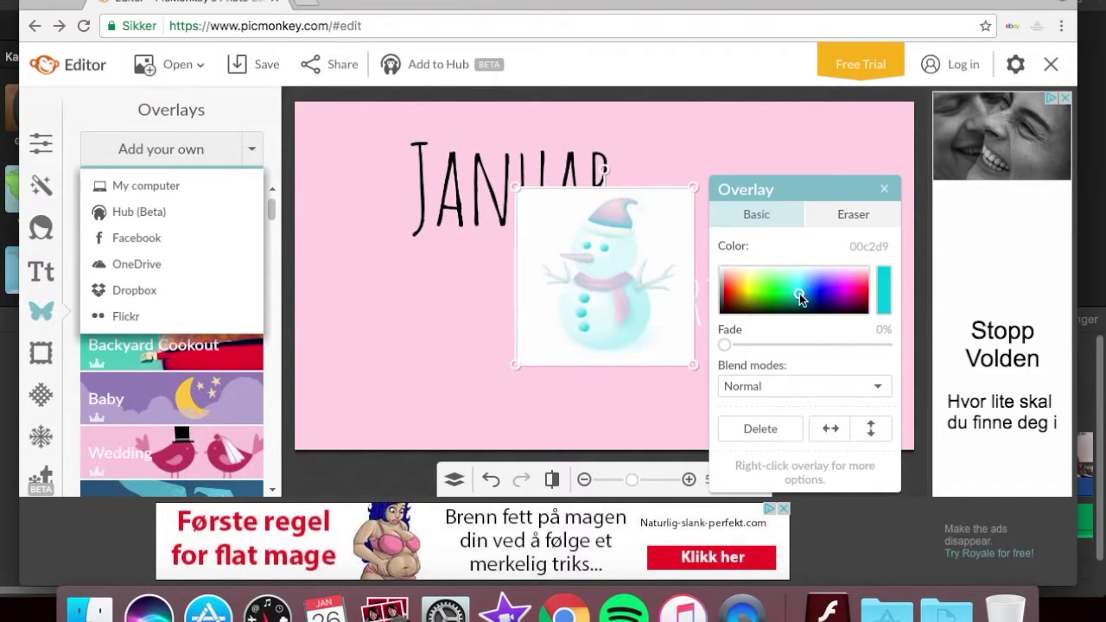
{"action": "left_click_drag", "start_coordinate": [739, 311], "coordinate": [724, 313]}
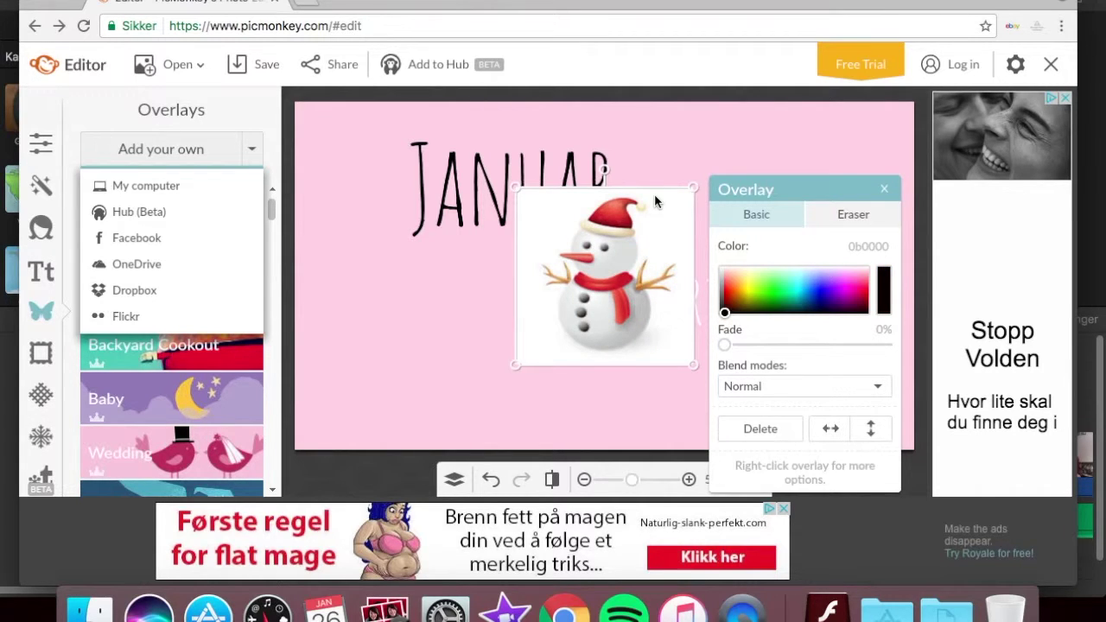
Move the snowman overlay to the upper right corner of the pink image, above the Favoritter text.
{"action": "left_click_drag", "start_coordinate": [654, 193], "coordinate": [890, 123]}
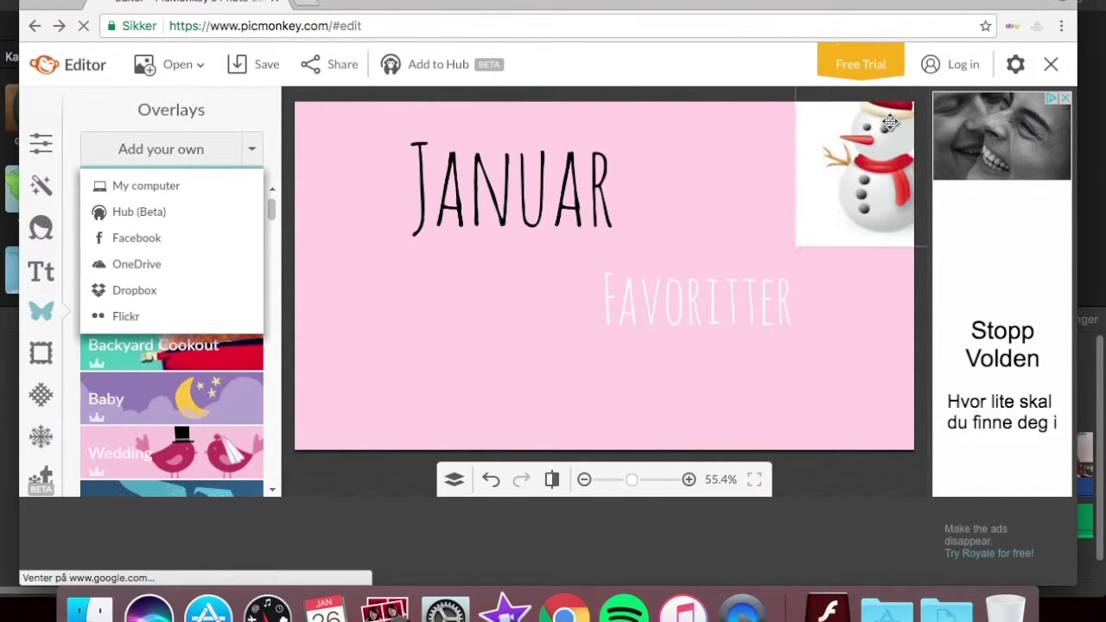
{"action": "left_click_drag", "start_coordinate": [890, 123], "coordinate": [820, 162]}
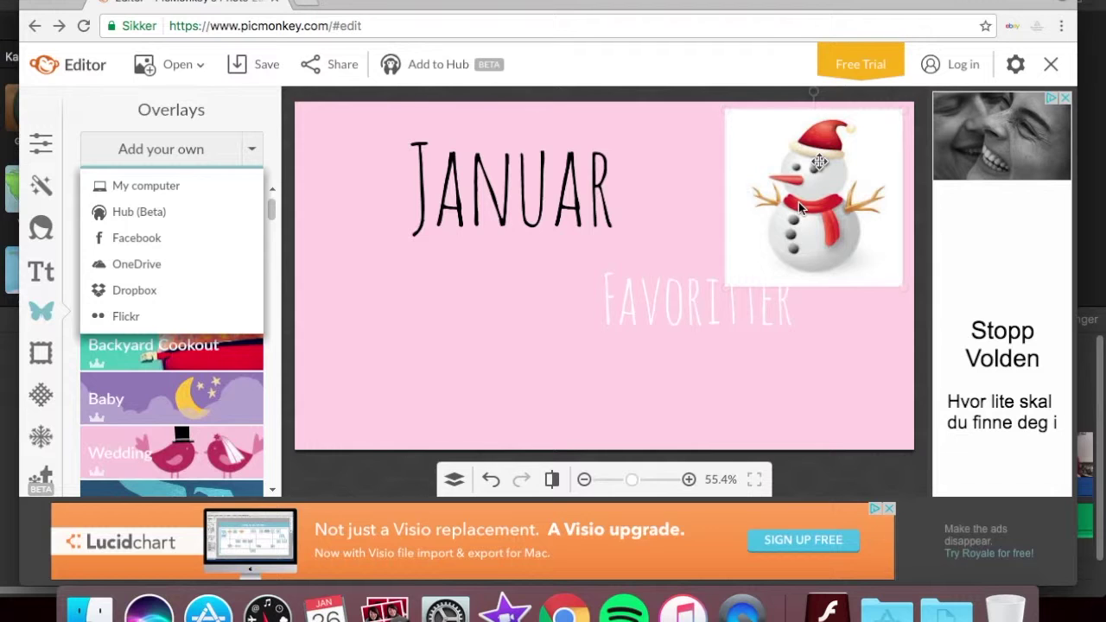
{"action": "left_click", "coordinate": [798, 203]}
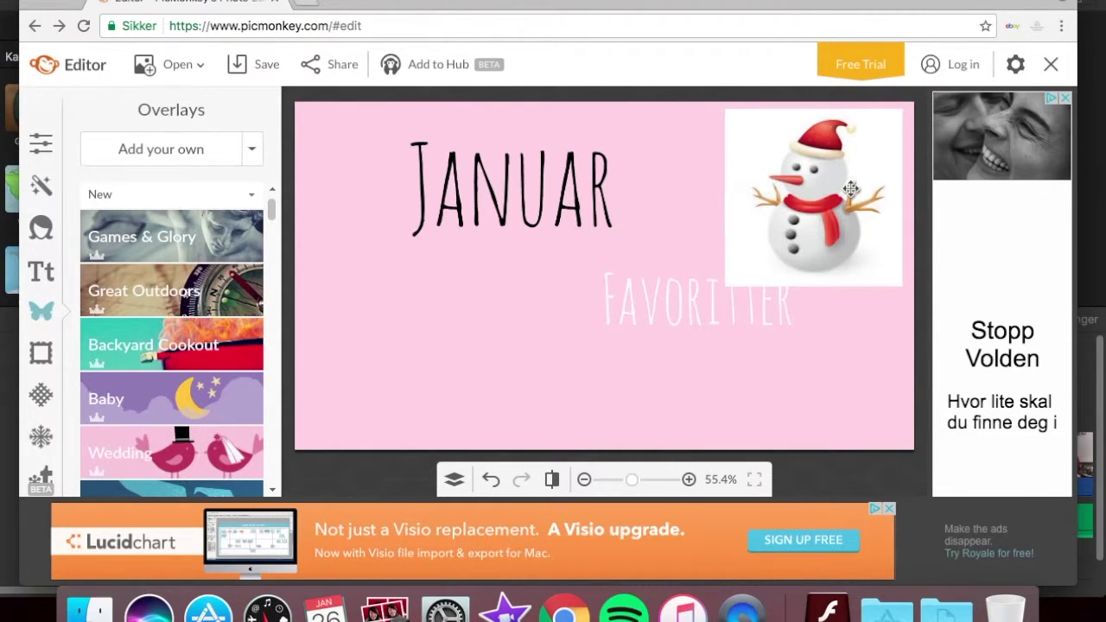
{"action": "left_click_drag", "start_coordinate": [851, 188], "coordinate": [855, 173]}
{"action": "left_click", "coordinate": [680, 161]}
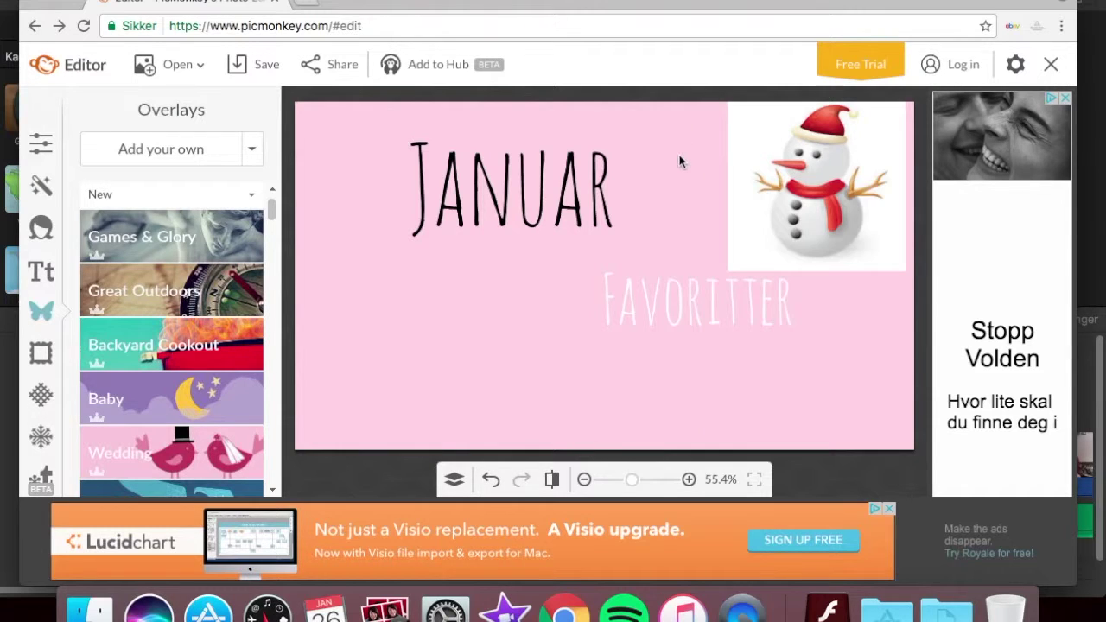
Save the finished Januar Favoritter image to the desktop as a JPEG named "imovie test".
{"action": "left_click", "coordinate": [266, 73]}
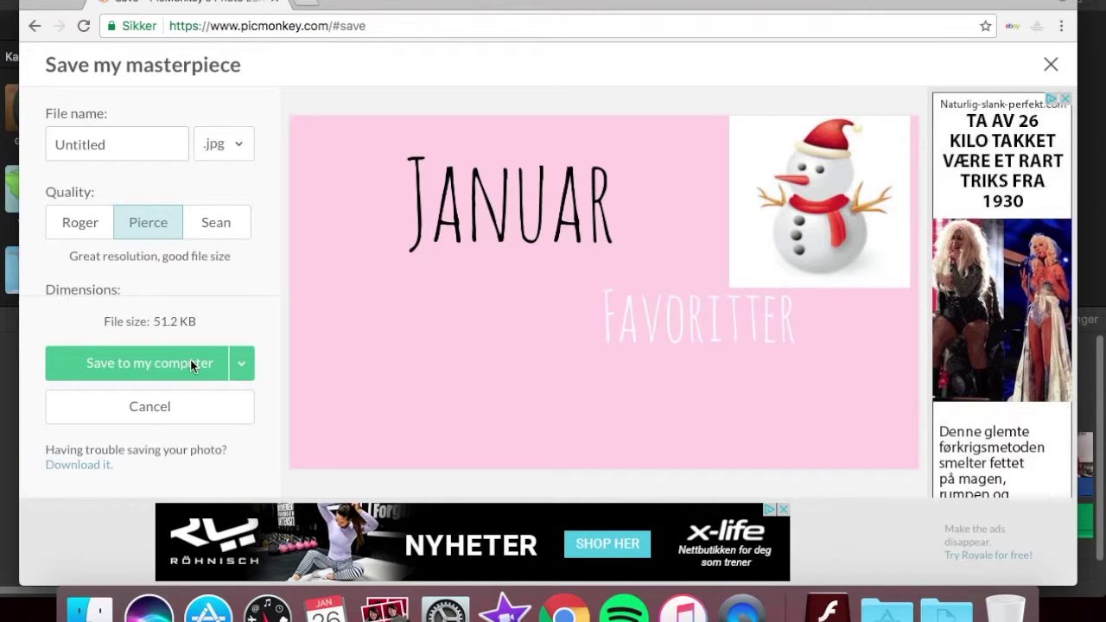
{"action": "left_click", "coordinate": [190, 363]}
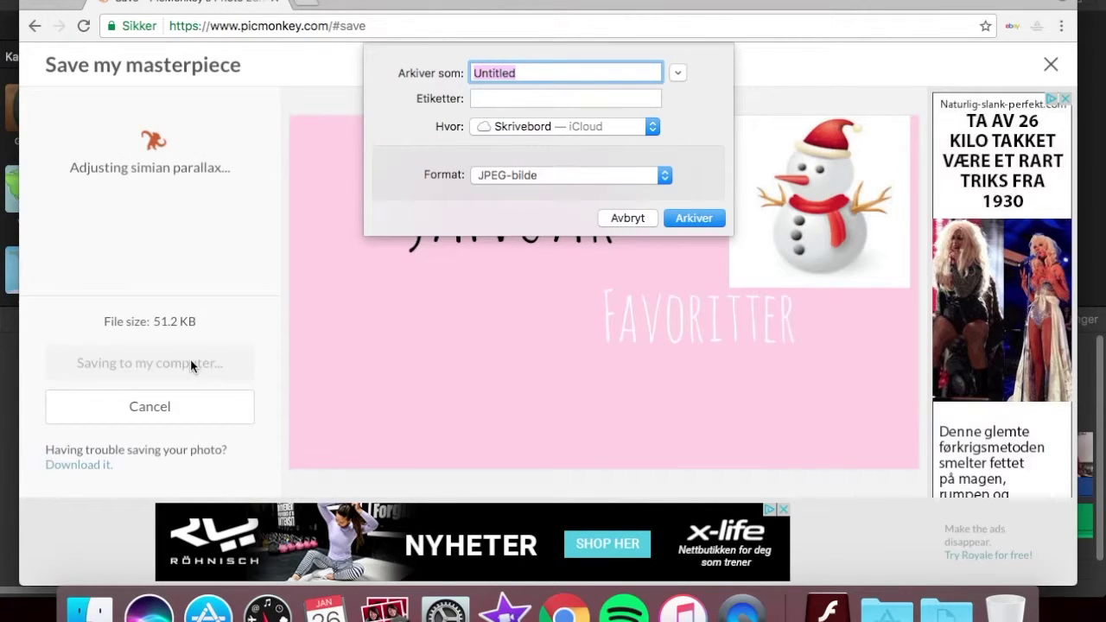
{"action": "type", "text": "imovie test"}
{"action": "key", "text": "Return"}
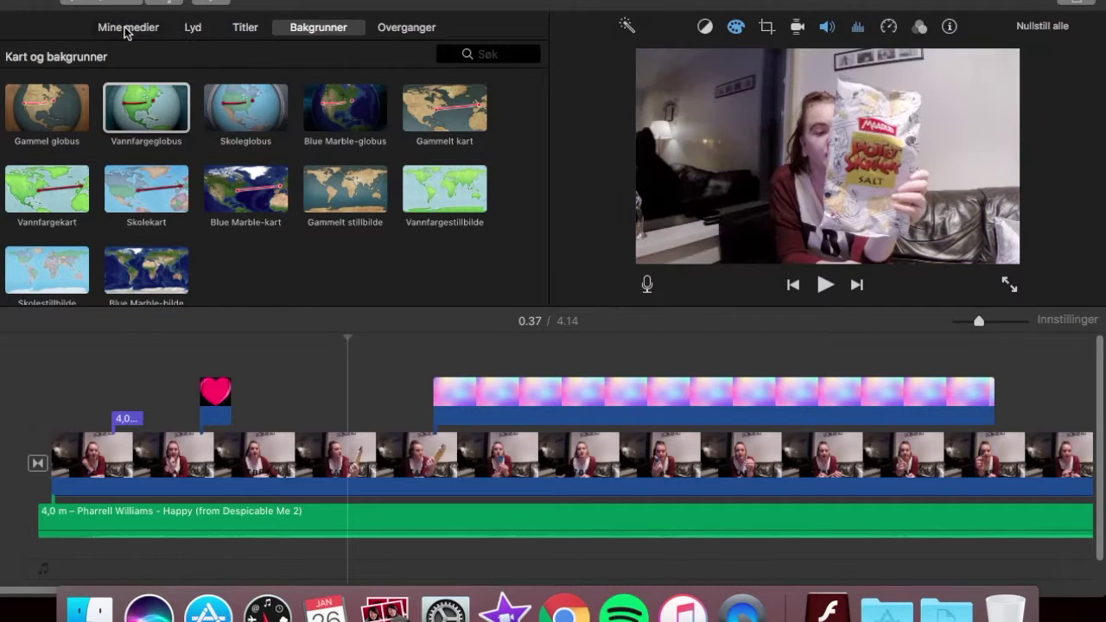
Open the import window for the project media and browse to the Skrivebord folder inside the home folder.
{"action": "left_click", "coordinate": [128, 27]}
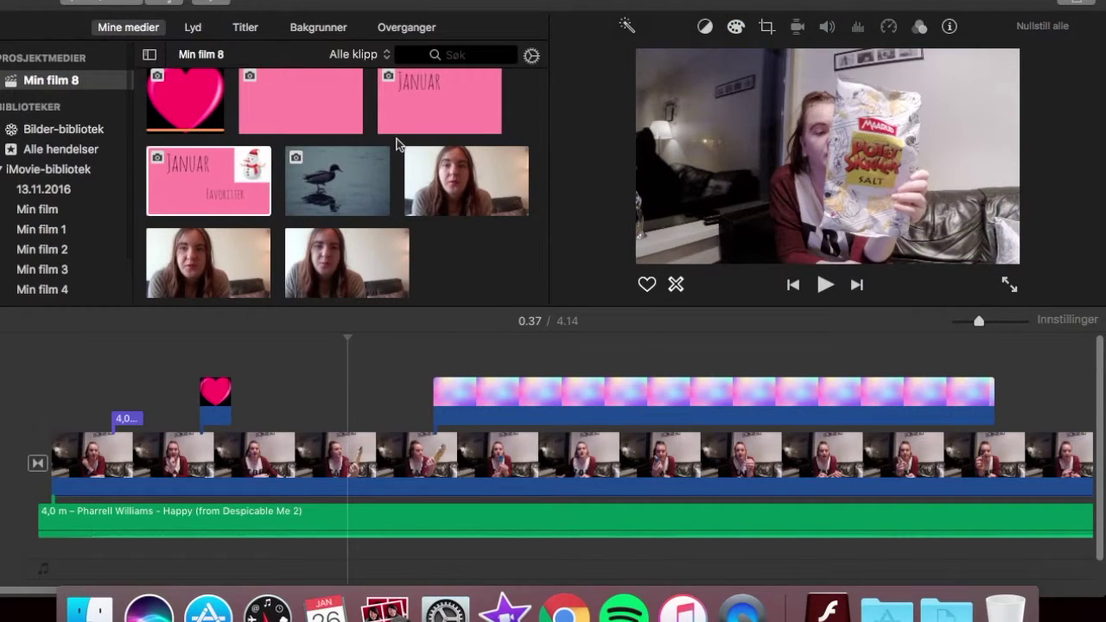
{"action": "scroll", "coordinate": [395, 144], "scroll_direction": "down", "scroll_amount": 10}
{"action": "scroll", "coordinate": [397, 145], "scroll_direction": "up", "scroll_amount": 4}
{"action": "scroll", "coordinate": [398, 145], "scroll_direction": "down", "scroll_amount": 3}
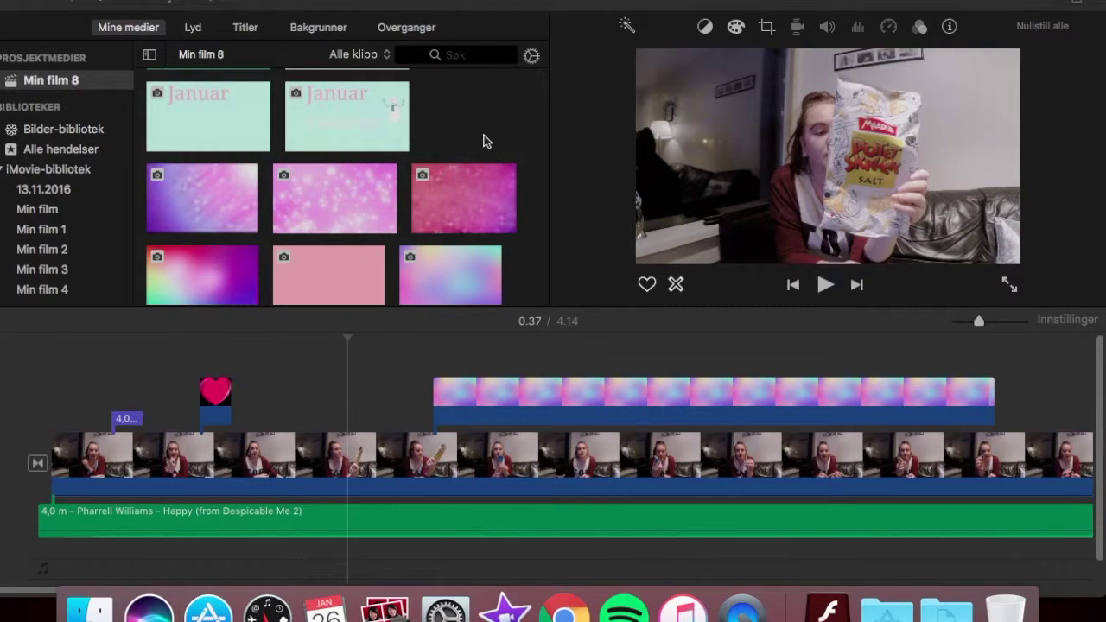
{"action": "key", "text": "super+i"}
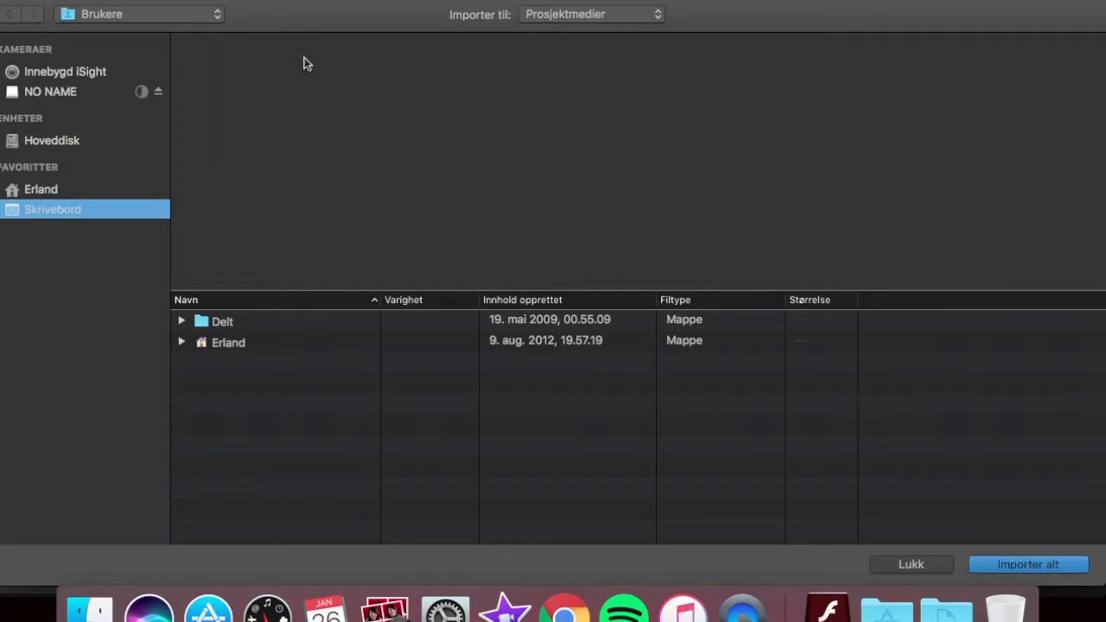
{"action": "left_click", "coordinate": [154, 15]}
{"action": "left_click", "coordinate": [133, 38]}
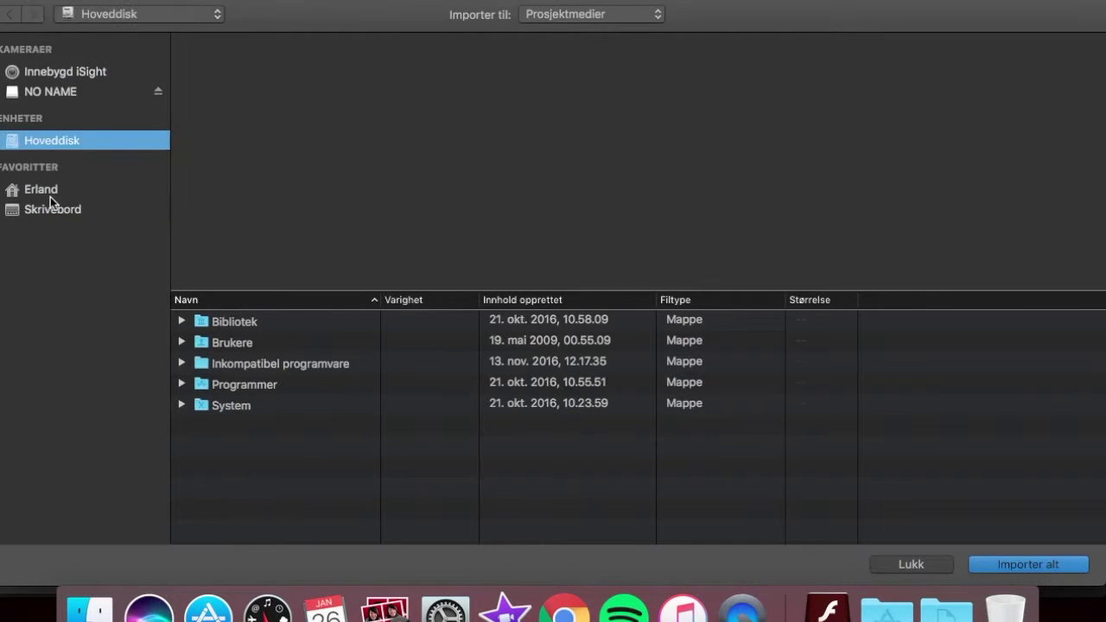
{"action": "left_click", "coordinate": [55, 189]}
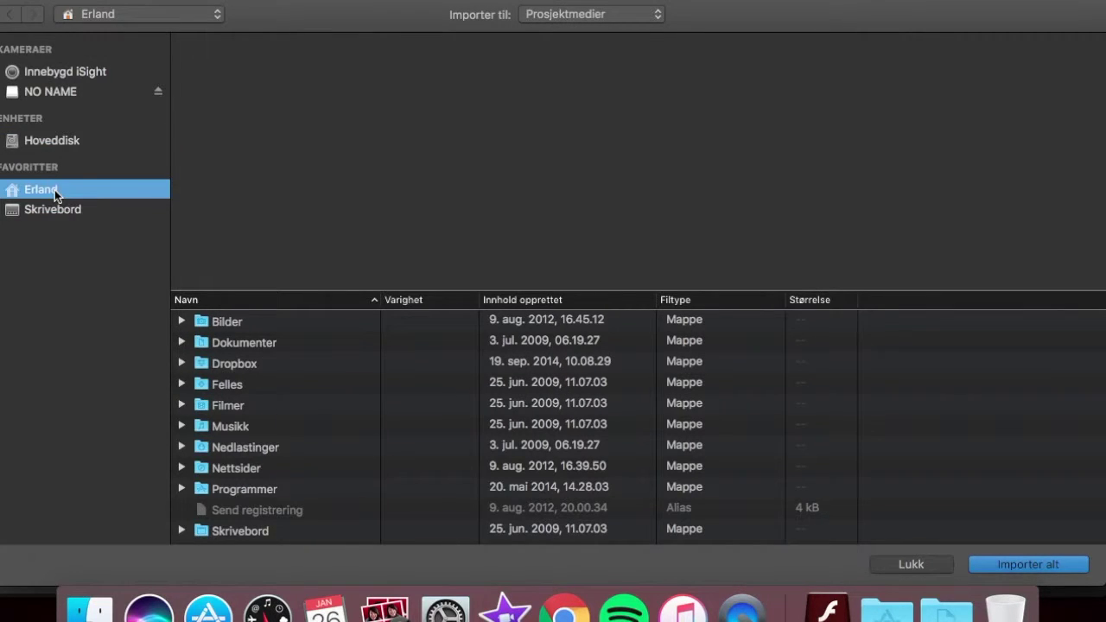
{"action": "double_click", "coordinate": [272, 533]}
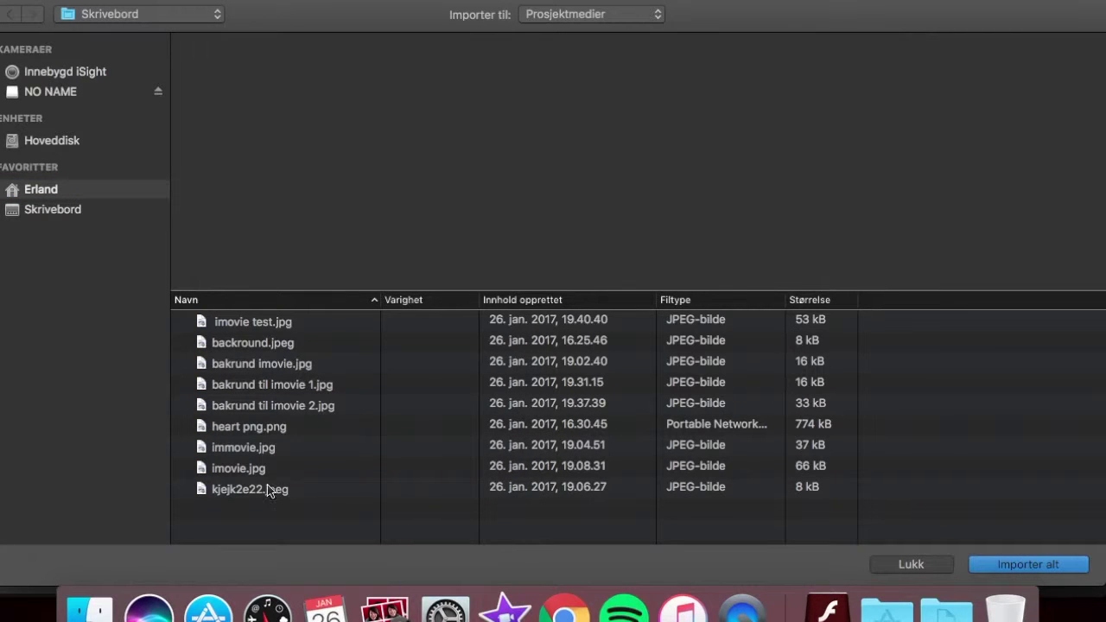
Import "bakrund til imovie 1.jpg", "bakrund til imovie 2.jpg" and "imovie test.jpg" into the project media.
{"action": "left_click", "coordinate": [269, 382]}
{"action": "left_click", "coordinate": [281, 406], "text": "shift"}
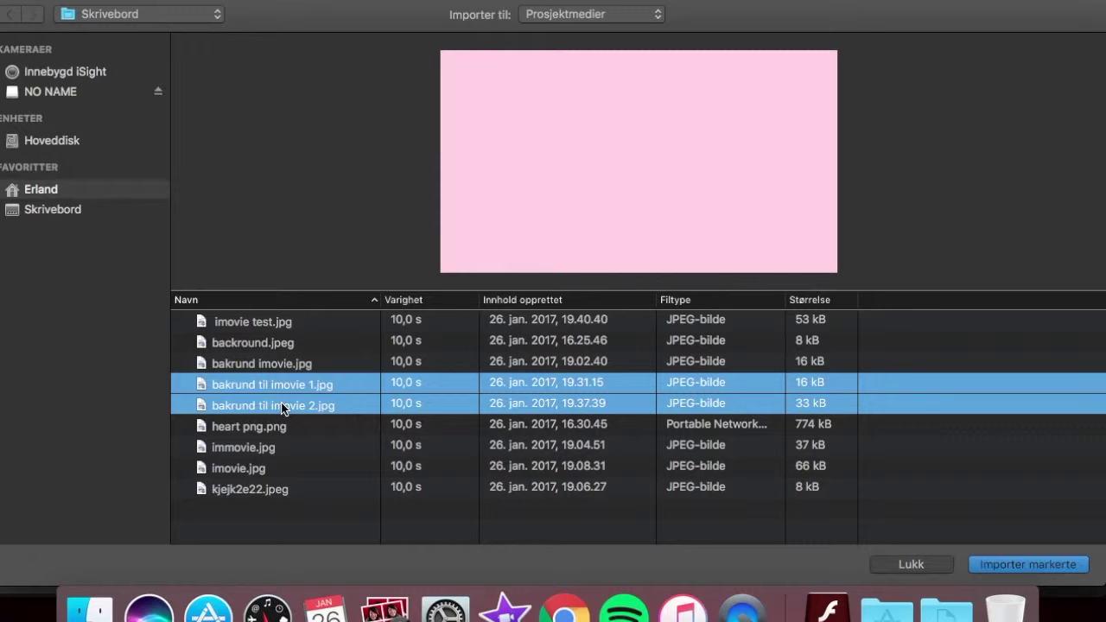
{"action": "left_click", "coordinate": [280, 330], "text": "super"}
{"action": "left_click", "coordinate": [1012, 563]}
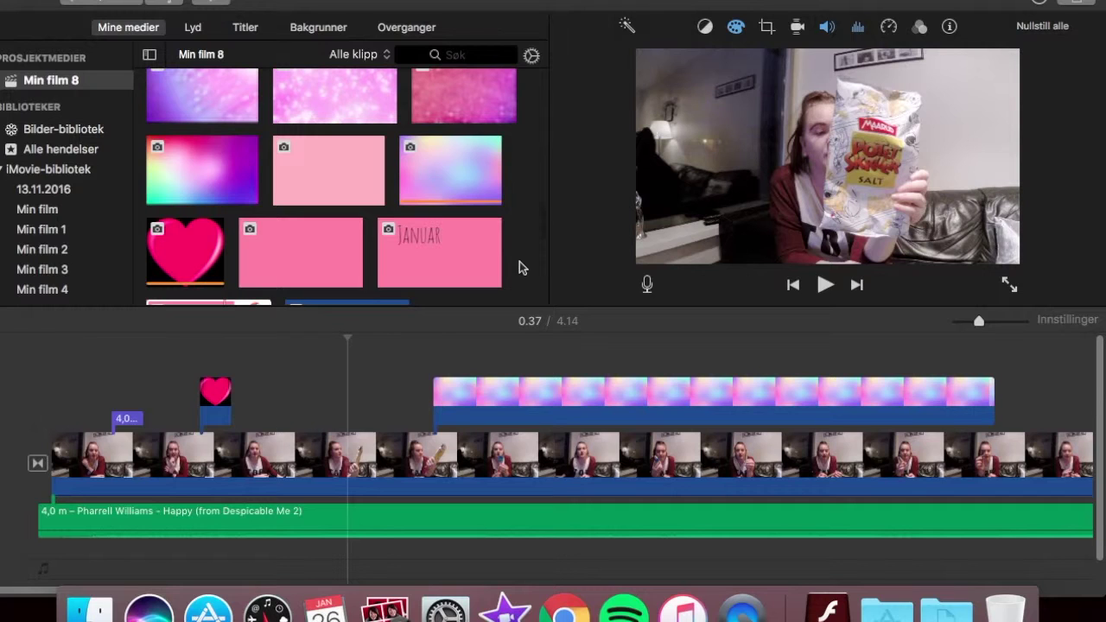
Look through the project media for the newly imported title images.
{"action": "scroll", "coordinate": [520, 261], "scroll_direction": "up", "scroll_amount": 3}
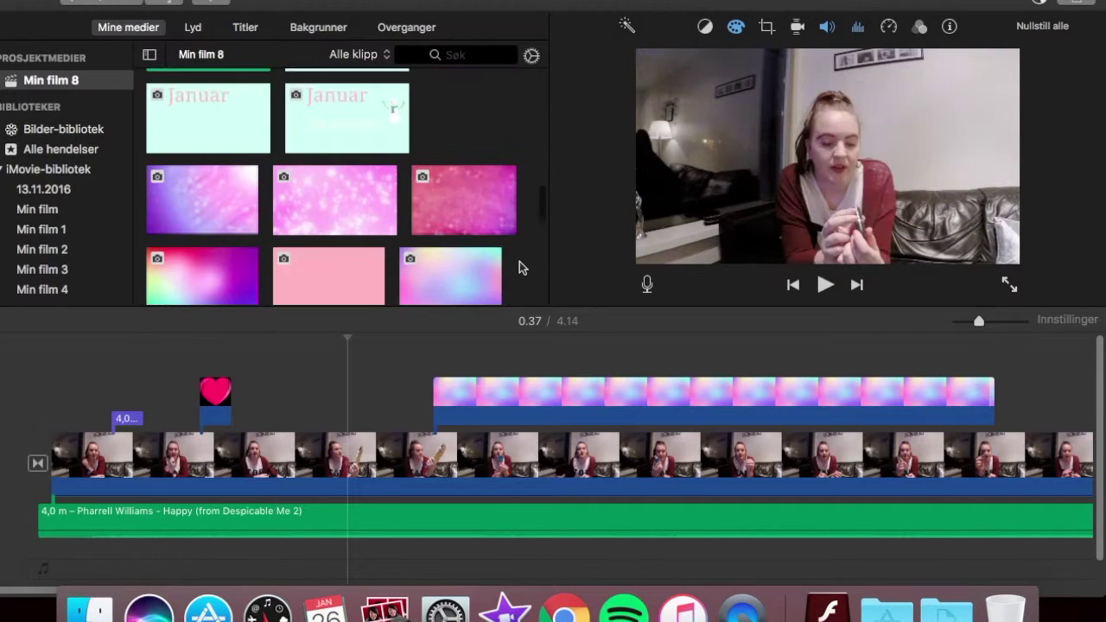
{"action": "scroll", "coordinate": [505, 146], "scroll_direction": "up", "scroll_amount": 2}
{"action": "scroll", "coordinate": [497, 125], "scroll_direction": "down", "scroll_amount": 6}
{"action": "scroll", "coordinate": [491, 105], "scroll_direction": "down", "scroll_amount": 5}
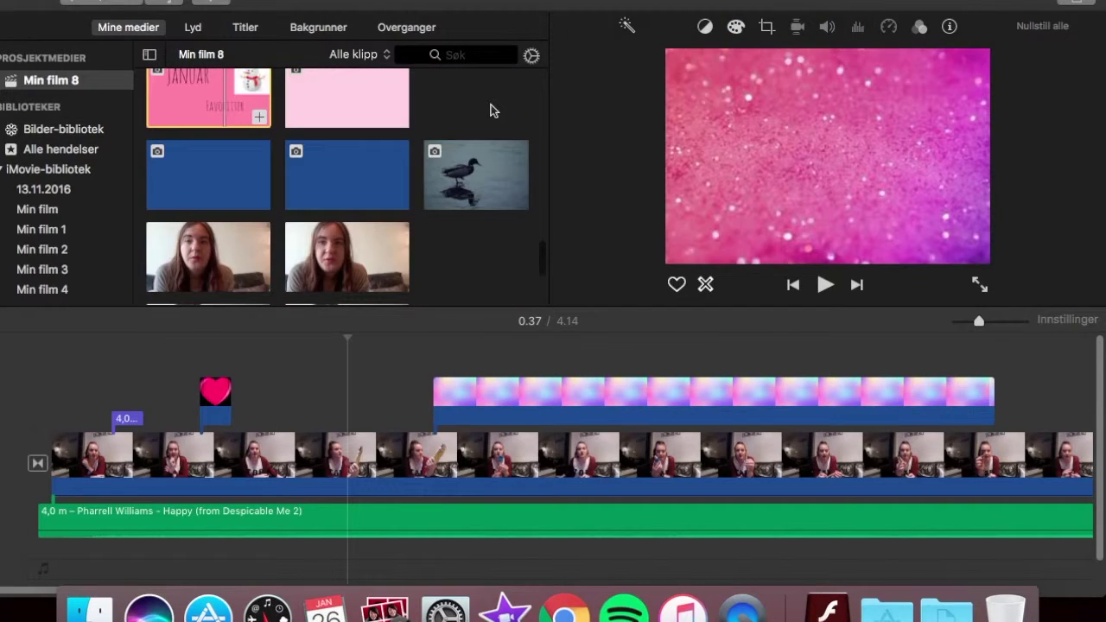
{"action": "scroll", "coordinate": [491, 105], "scroll_direction": "up", "scroll_amount": 3}
{"action": "scroll", "coordinate": [491, 105], "scroll_direction": "down", "scroll_amount": 4}
{"action": "scroll", "coordinate": [491, 125], "scroll_direction": "up", "scroll_amount": 10}
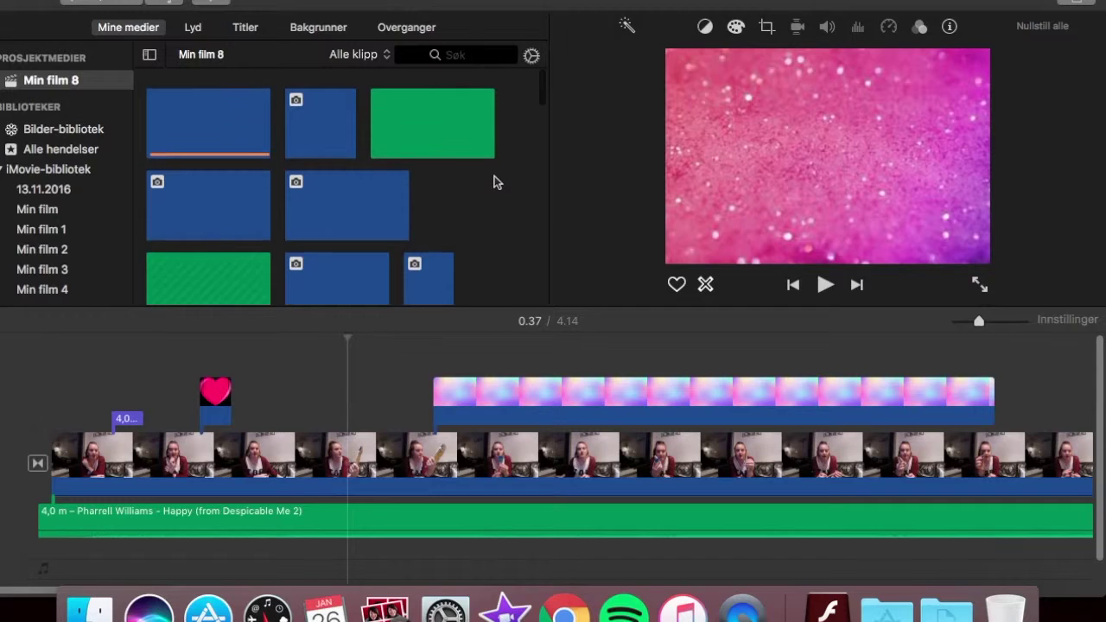
{"action": "scroll", "coordinate": [495, 199], "scroll_direction": "down", "scroll_amount": 3}
{"action": "scroll", "coordinate": [496, 229], "scroll_direction": "down", "scroll_amount": 3}
{"action": "scroll", "coordinate": [496, 226], "scroll_direction": "down", "scroll_amount": 4}
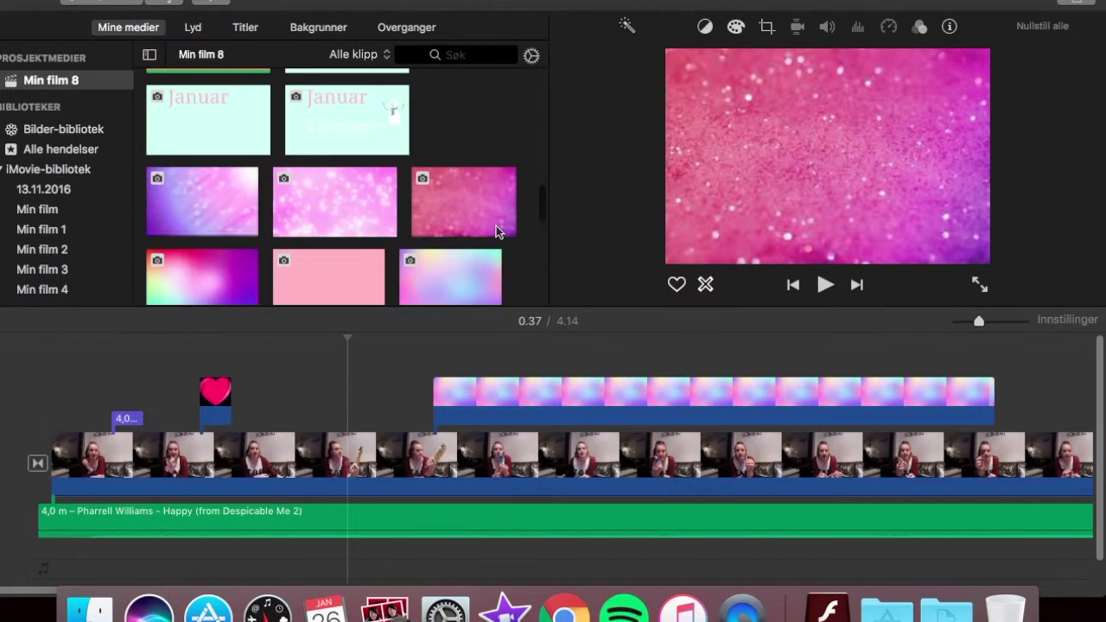
Try the older plain salmon-pink image at the start of the timeline and remove it again.
{"action": "left_click", "coordinate": [339, 127]}
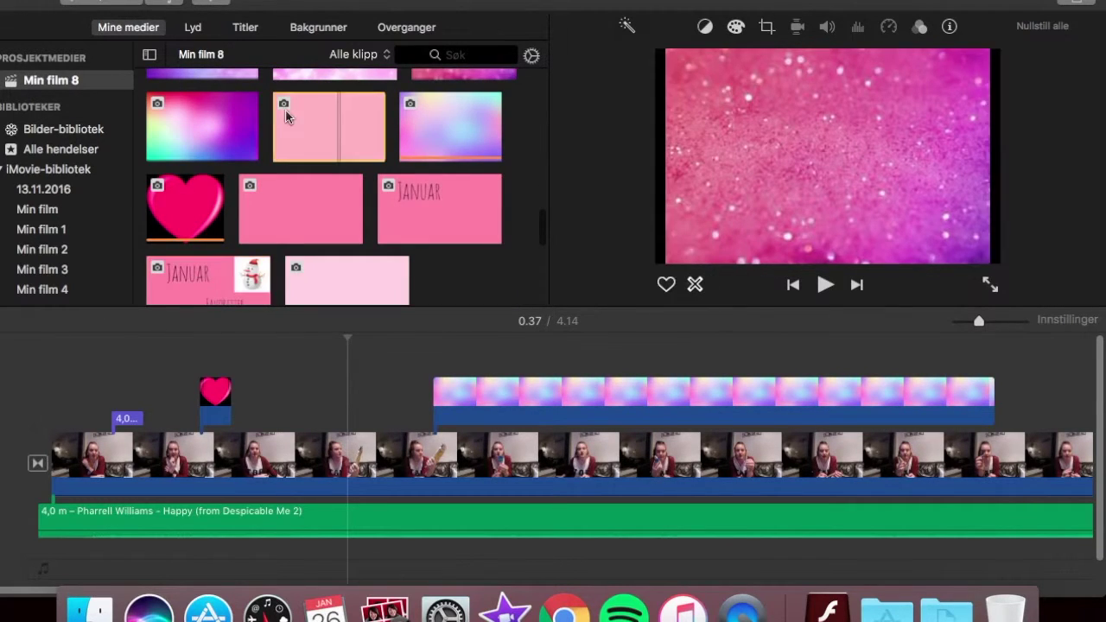
{"action": "left_click_drag", "start_coordinate": [333, 130], "coordinate": [29, 439]}
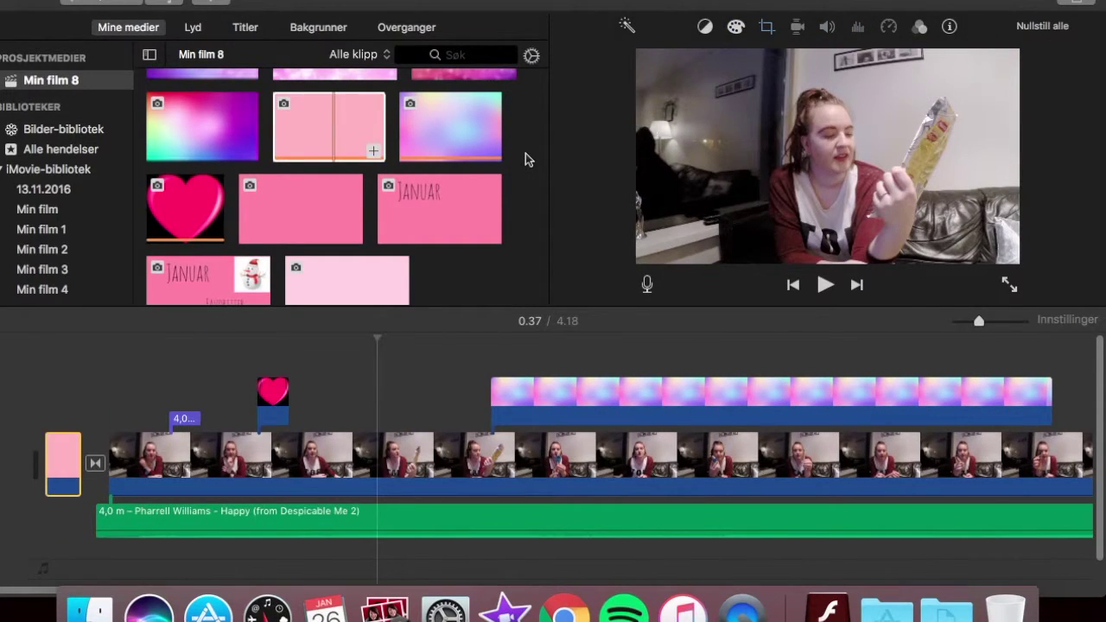
{"action": "scroll", "coordinate": [525, 156], "scroll_direction": "up", "scroll_amount": 15}
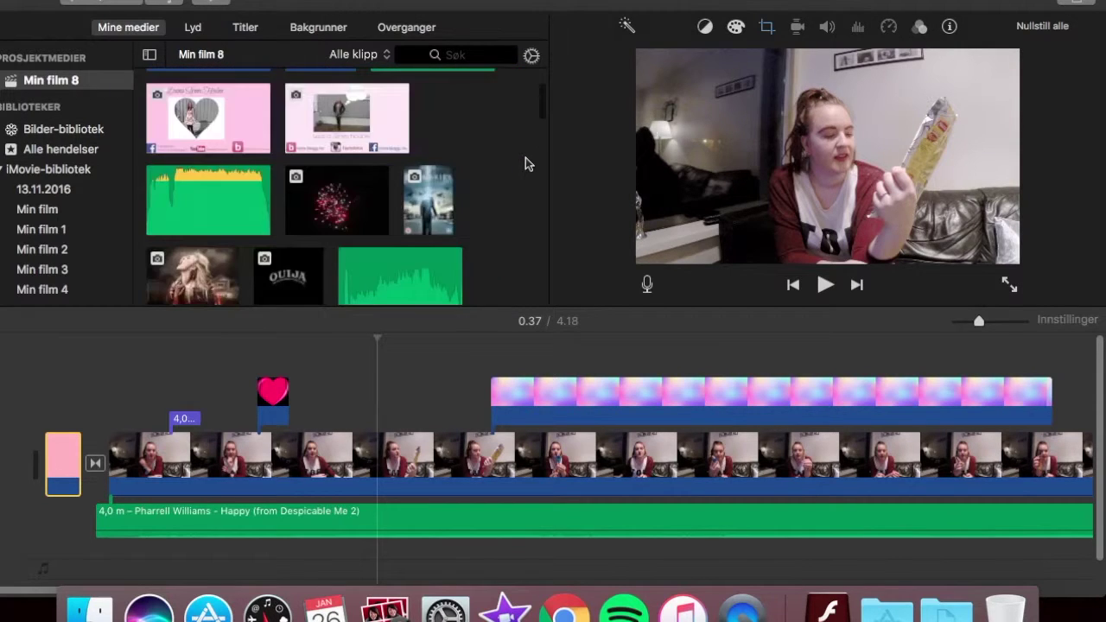
{"action": "scroll", "coordinate": [526, 157], "scroll_direction": "up", "scroll_amount": 5}
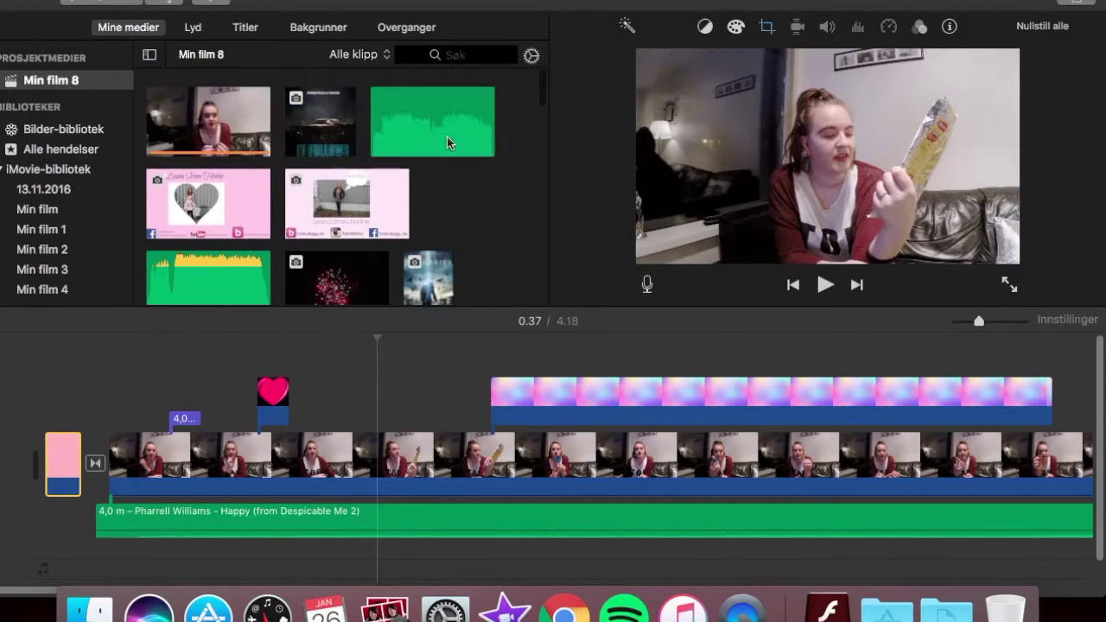
{"action": "left_click", "coordinate": [446, 136]}
{"action": "scroll", "coordinate": [497, 212], "scroll_direction": "down", "scroll_amount": 15}
{"action": "scroll", "coordinate": [494, 149], "scroll_direction": "up", "scroll_amount": 5}
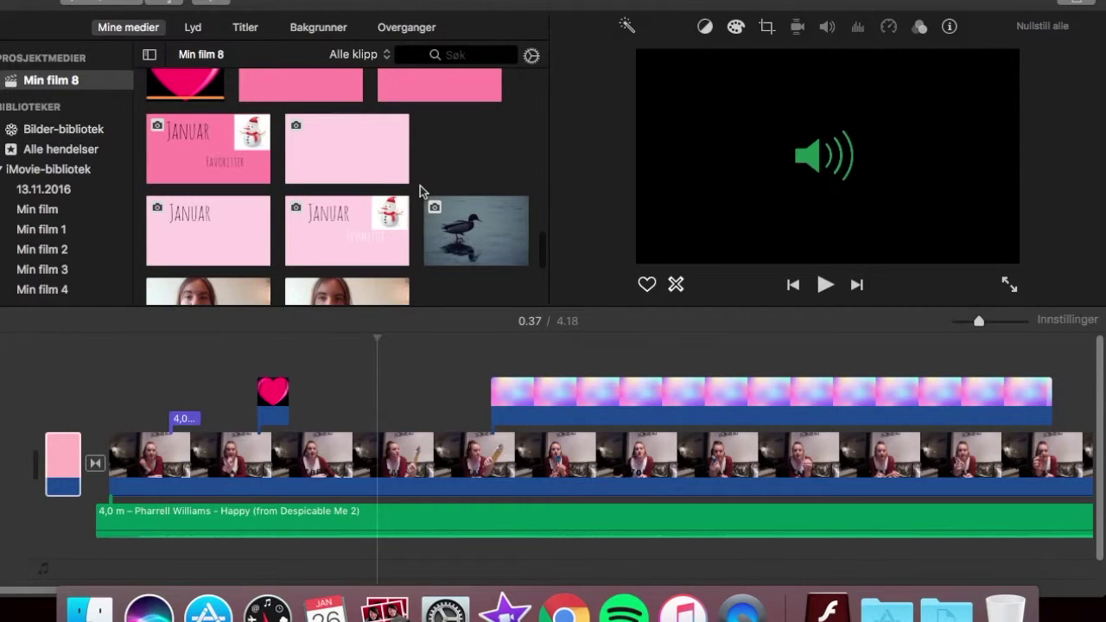
{"action": "scroll", "coordinate": [427, 181], "scroll_direction": "up", "scroll_amount": 4}
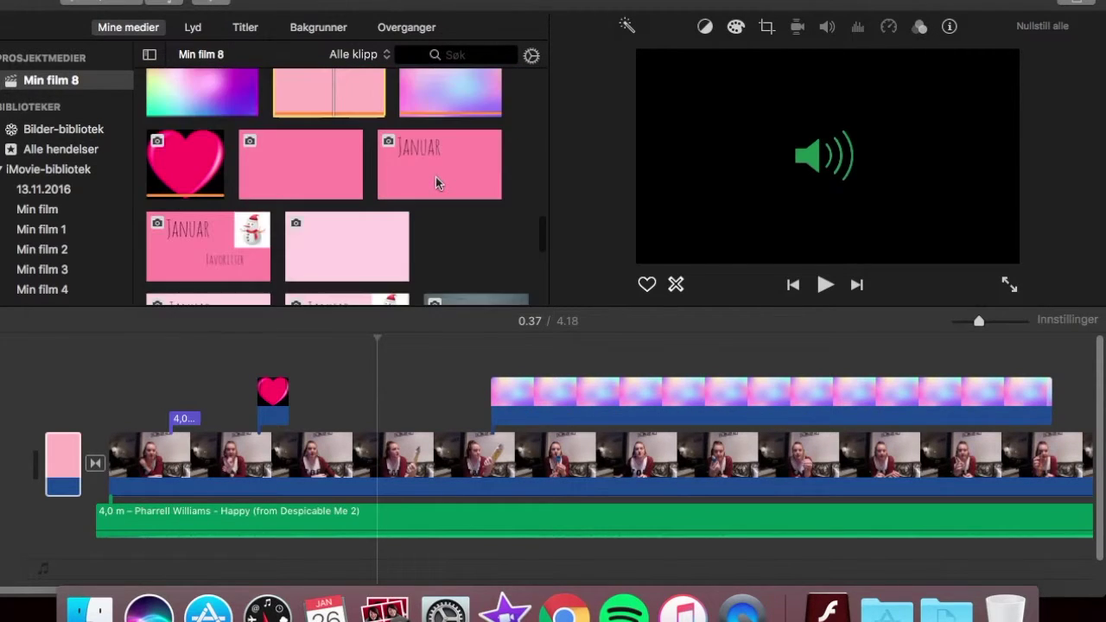
{"action": "scroll", "coordinate": [436, 176], "scroll_direction": "down", "scroll_amount": 1}
{"action": "left_click", "coordinate": [63, 467]}
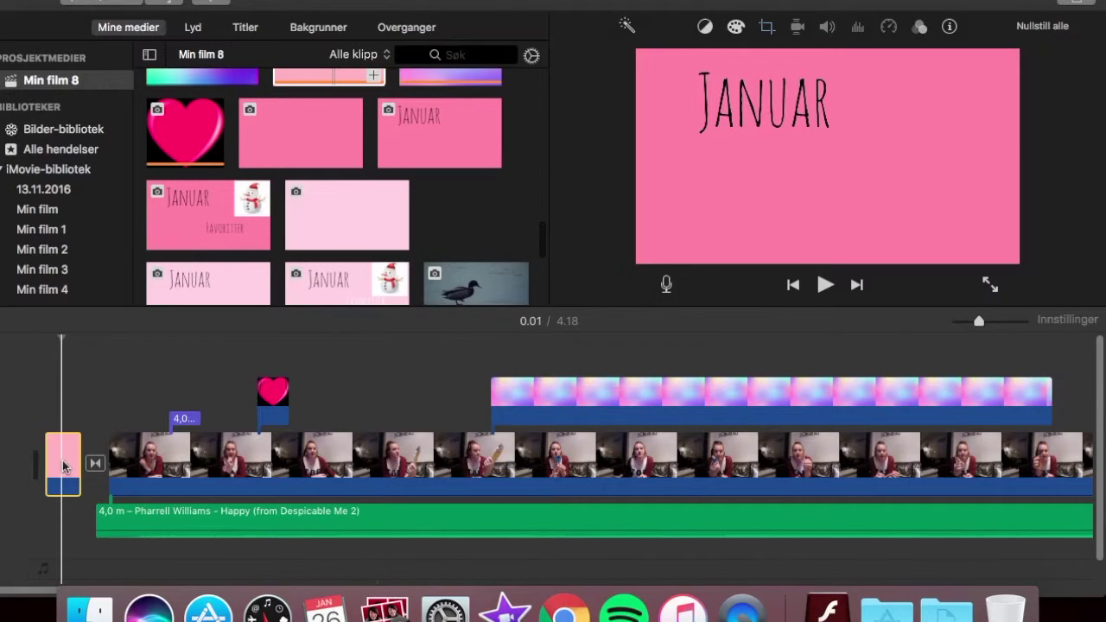
{"action": "key", "text": "BackSpace"}
Place the light pink blank, Januar and Januar Favoritter snowman images in that order before the video at the timeline's start.
{"action": "scroll", "coordinate": [446, 206], "scroll_direction": "down", "scroll_amount": 3}
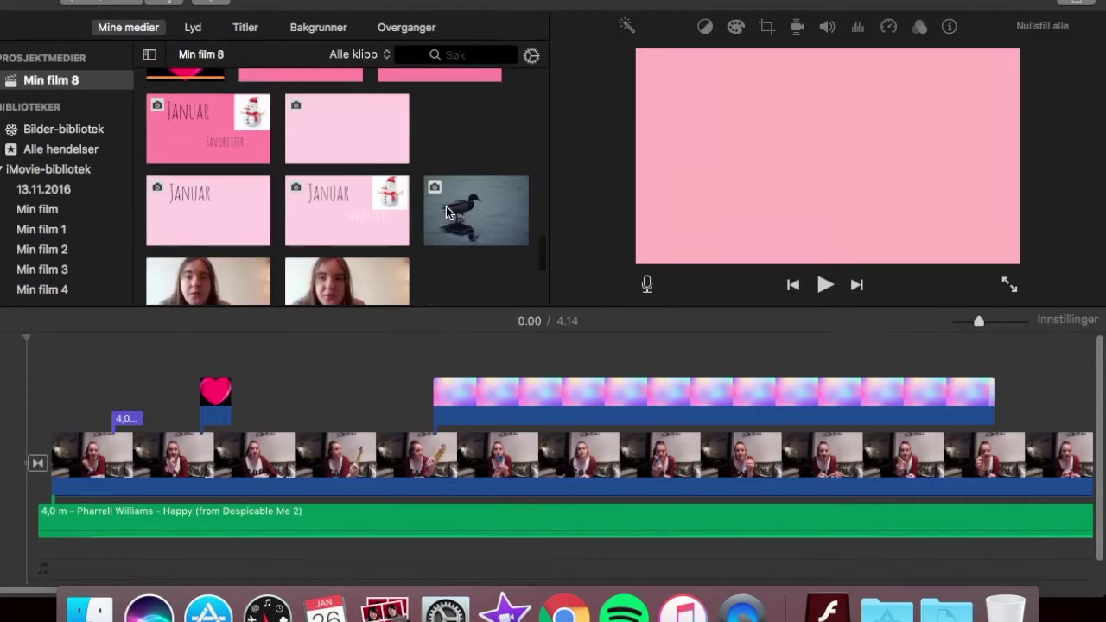
{"action": "left_click_drag", "start_coordinate": [341, 120], "coordinate": [56, 424]}
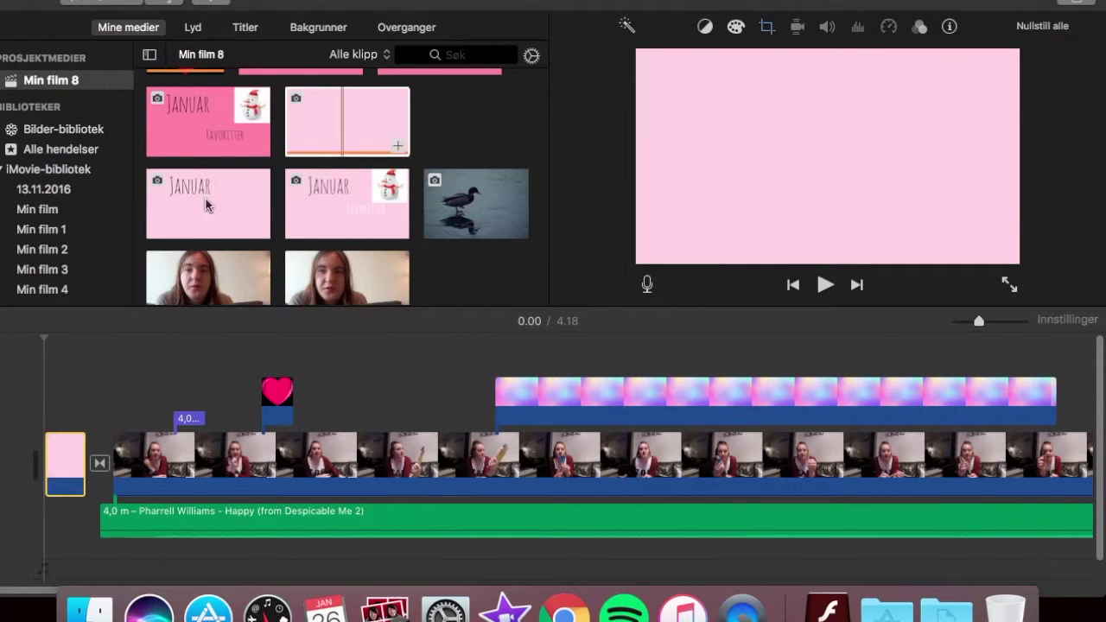
{"action": "left_click_drag", "start_coordinate": [210, 205], "coordinate": [102, 458]}
{"action": "left_click_drag", "start_coordinate": [346, 203], "coordinate": [169, 450]}
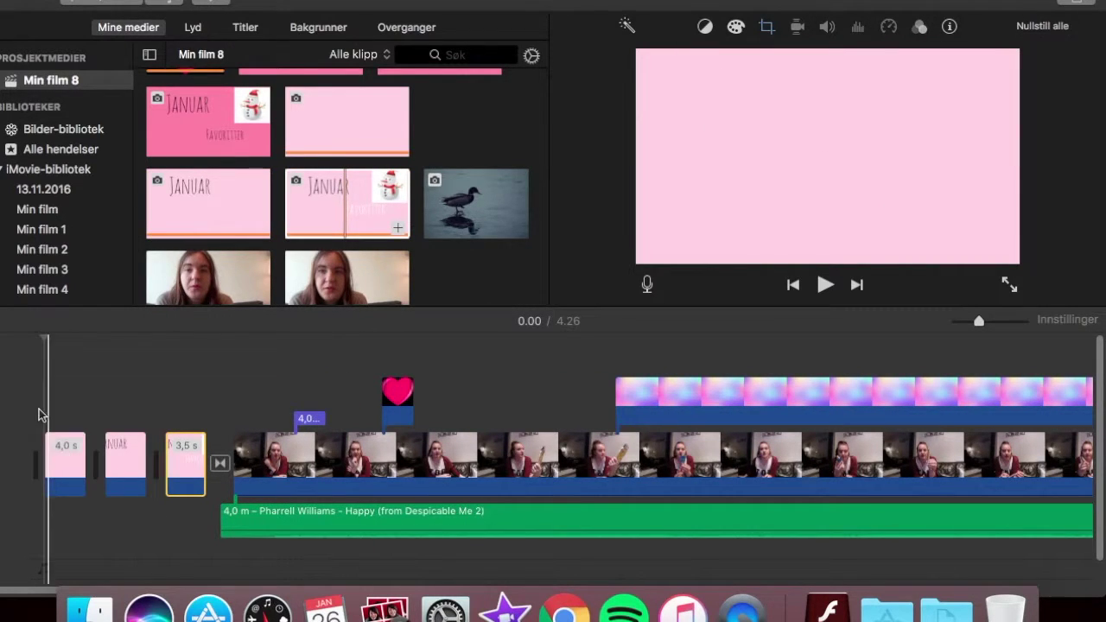
Shorten the blank pink clip and the Januar clip at the start of the timeline.
{"action": "mouse_move", "coordinate": [74, 447]}
{"action": "left_mouse_down"}
{"action": "mouse_move", "coordinate": [41, 448]}
{"action": "mouse_move", "coordinate": [63, 449]}
{"action": "left_mouse_up"}
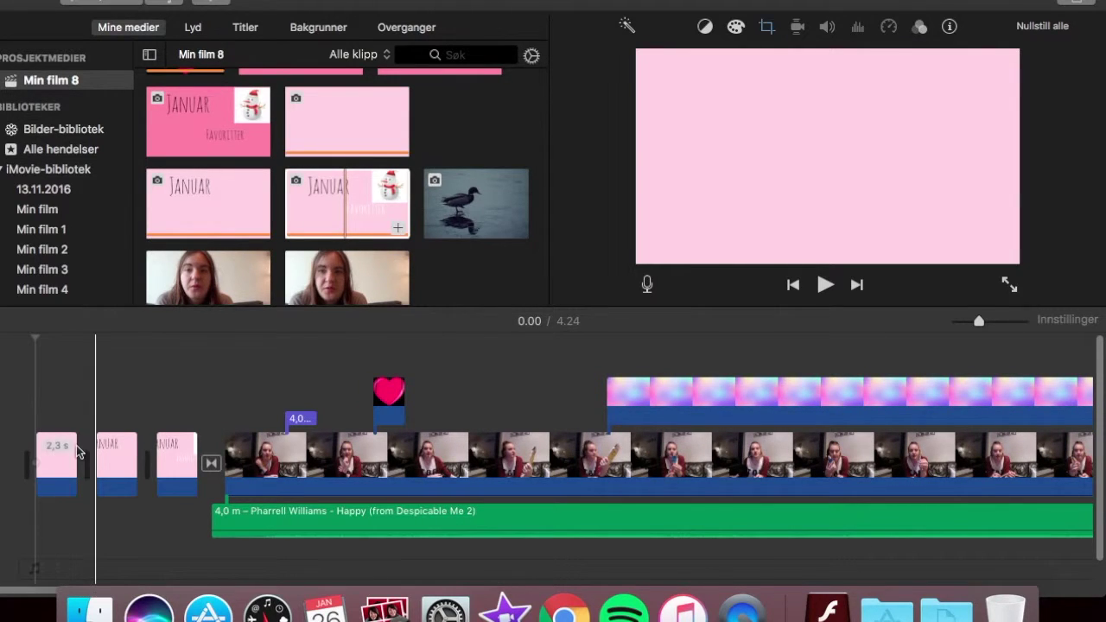
{"action": "mouse_move", "coordinate": [78, 445]}
{"action": "left_mouse_down"}
{"action": "mouse_move", "coordinate": [35, 431]}
{"action": "mouse_move", "coordinate": [58, 439]}
{"action": "left_mouse_up"}
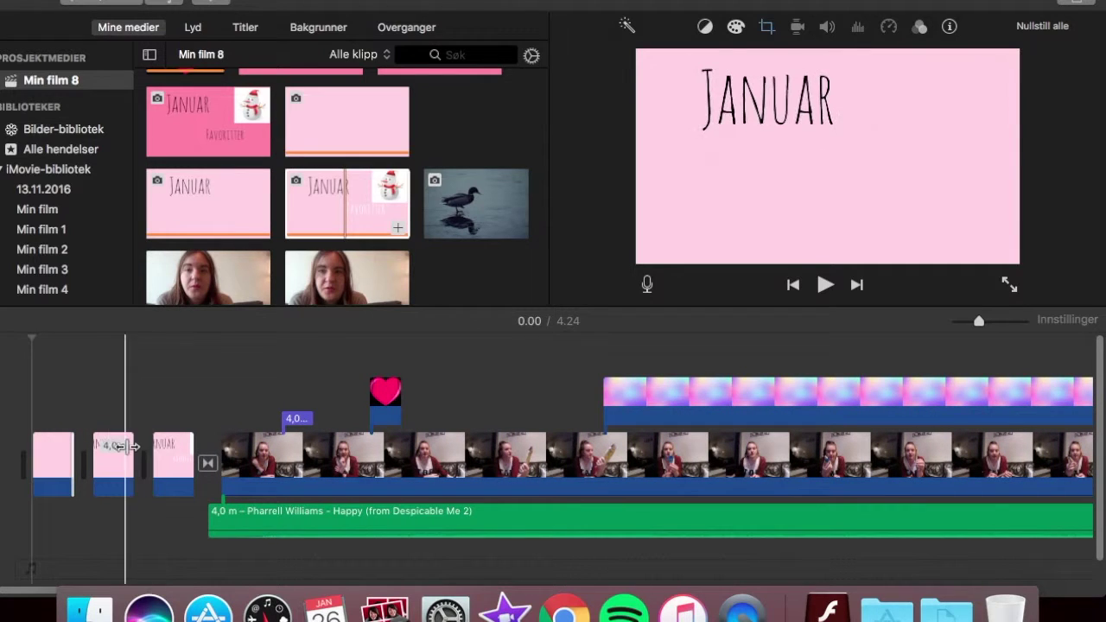
{"action": "mouse_move", "coordinate": [134, 457]}
{"action": "left_mouse_down"}
{"action": "mouse_move", "coordinate": [83, 459]}
{"action": "mouse_move", "coordinate": [113, 459]}
{"action": "left_mouse_up"}
{"action": "left_click", "coordinate": [13, 412]}
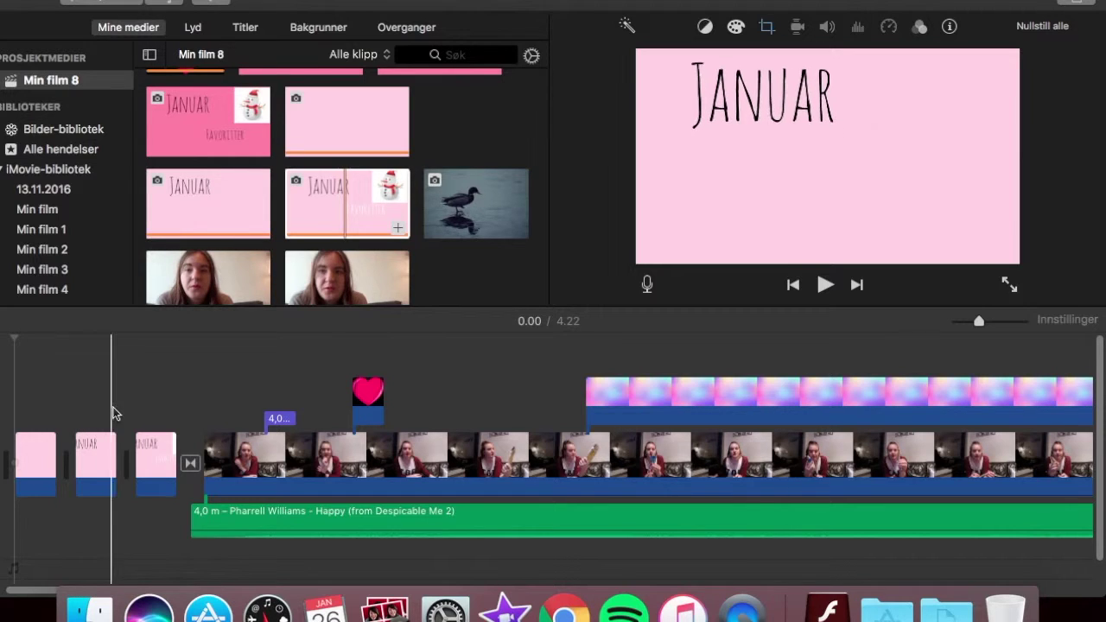
Enlarge the Ken Burns end frames of the Januar and Januar Favoritter clips to cover the full image, removing the zoom.
{"action": "left_click", "coordinate": [102, 453]}
{"action": "left_click", "coordinate": [766, 31]}
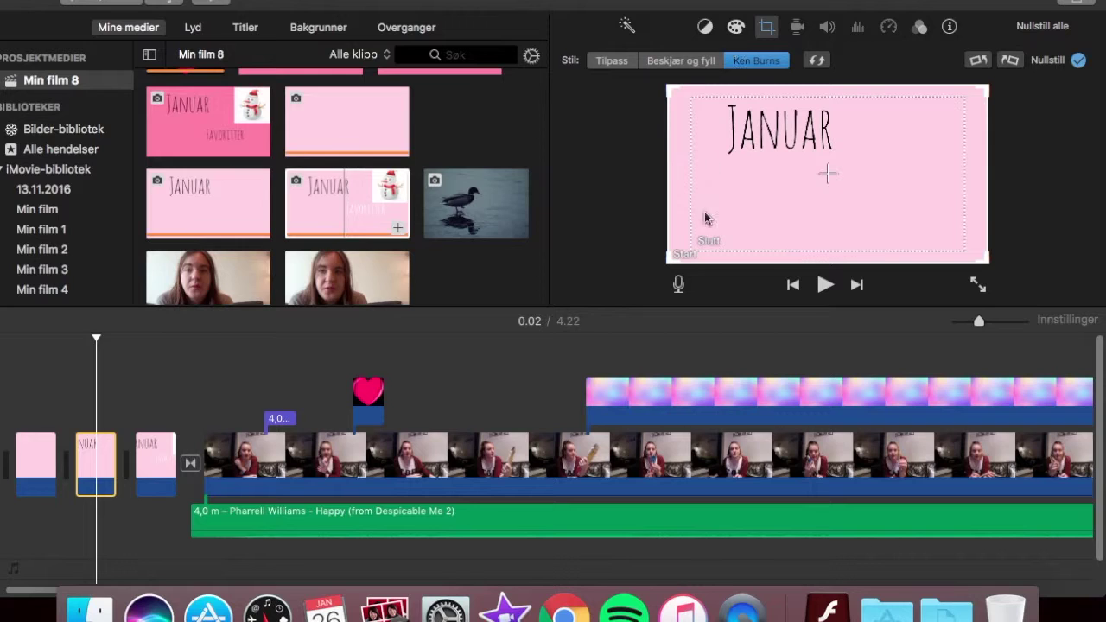
{"action": "left_click", "coordinate": [114, 372]}
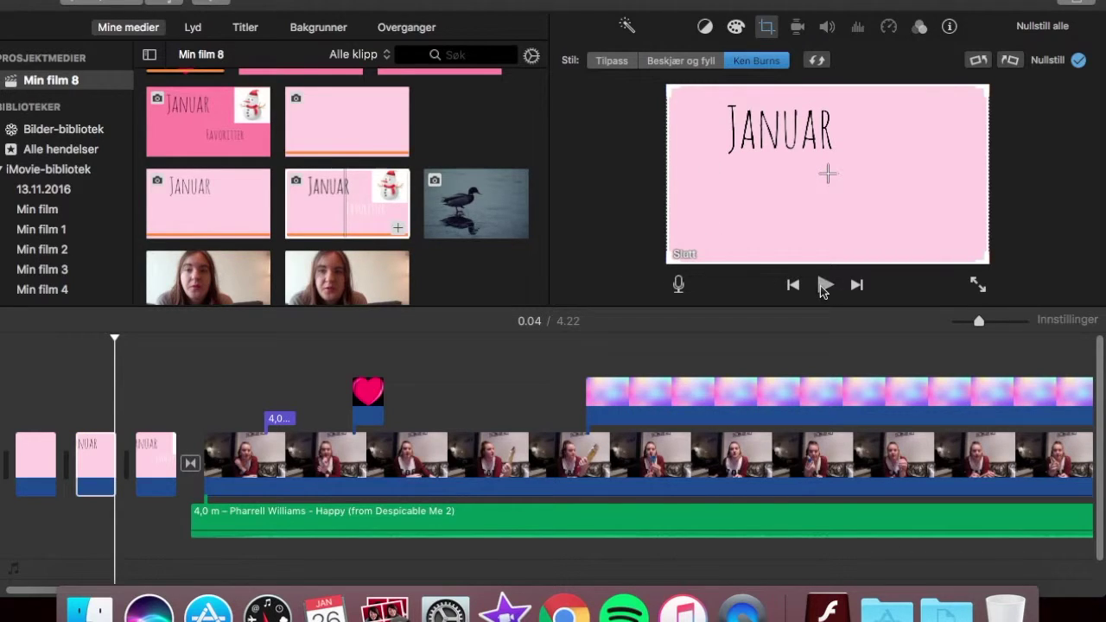
{"action": "left_click", "coordinate": [824, 286]}
{"action": "left_click", "coordinate": [143, 456]}
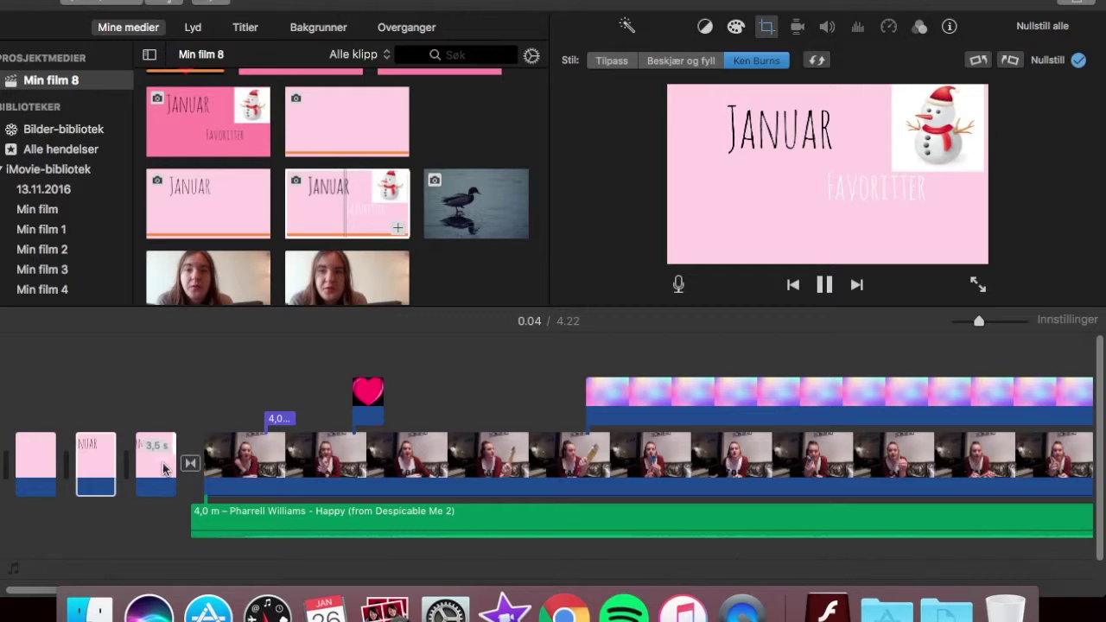
{"action": "left_click", "coordinate": [655, 248]}
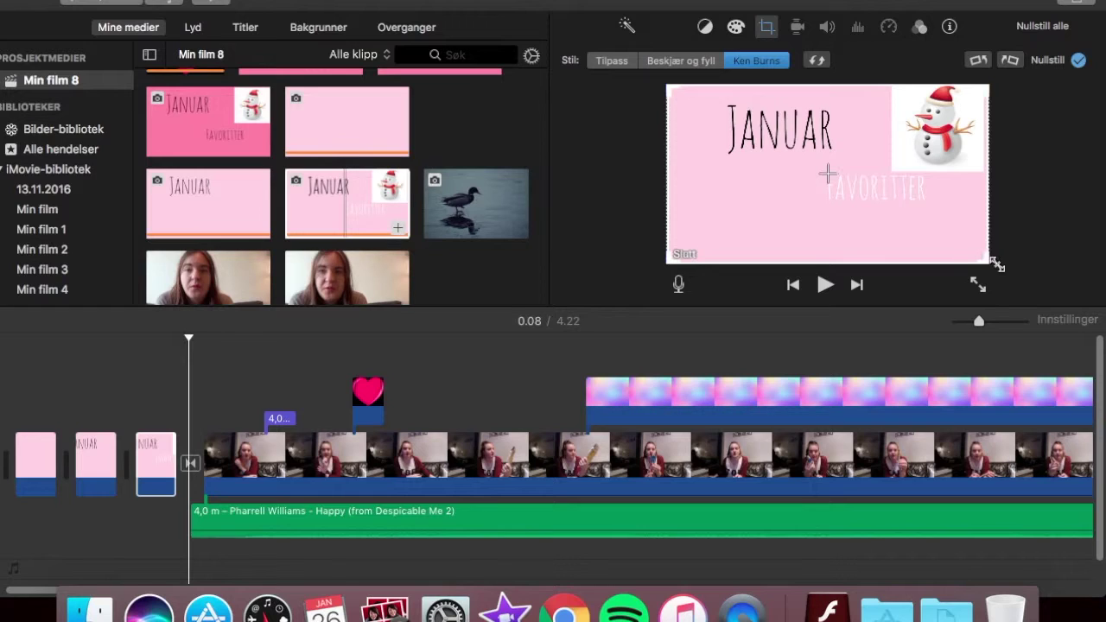
{"action": "left_click", "coordinate": [156, 456]}
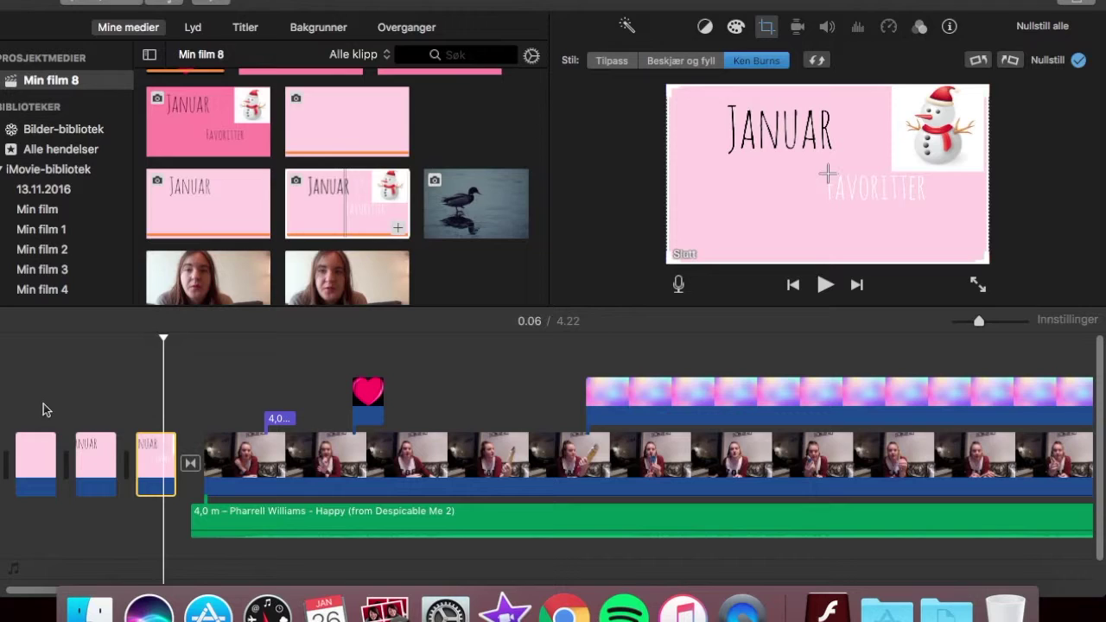
Trim the ends of the Januar clip and the Januar Favoritter snowman clip to make both shorter.
{"action": "left_click", "coordinate": [112, 458]}
{"action": "left_click_drag", "start_coordinate": [112, 455], "coordinate": [62, 456]}
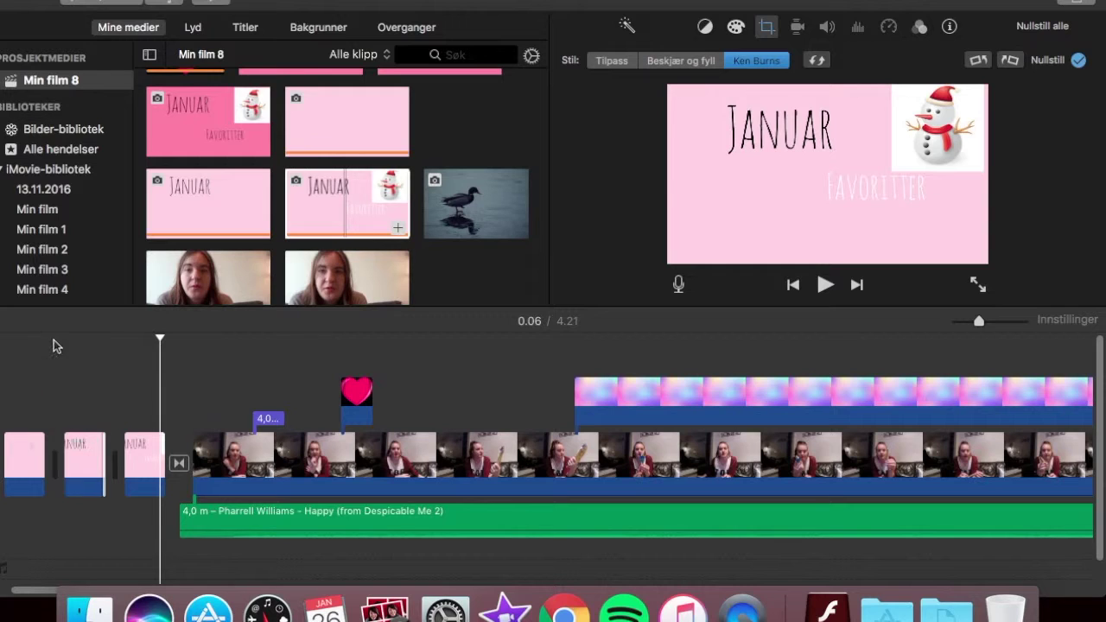
{"action": "scroll", "coordinate": [53, 346], "scroll_direction": "left", "scroll_amount": 3}
{"action": "key", "text": "Home"}
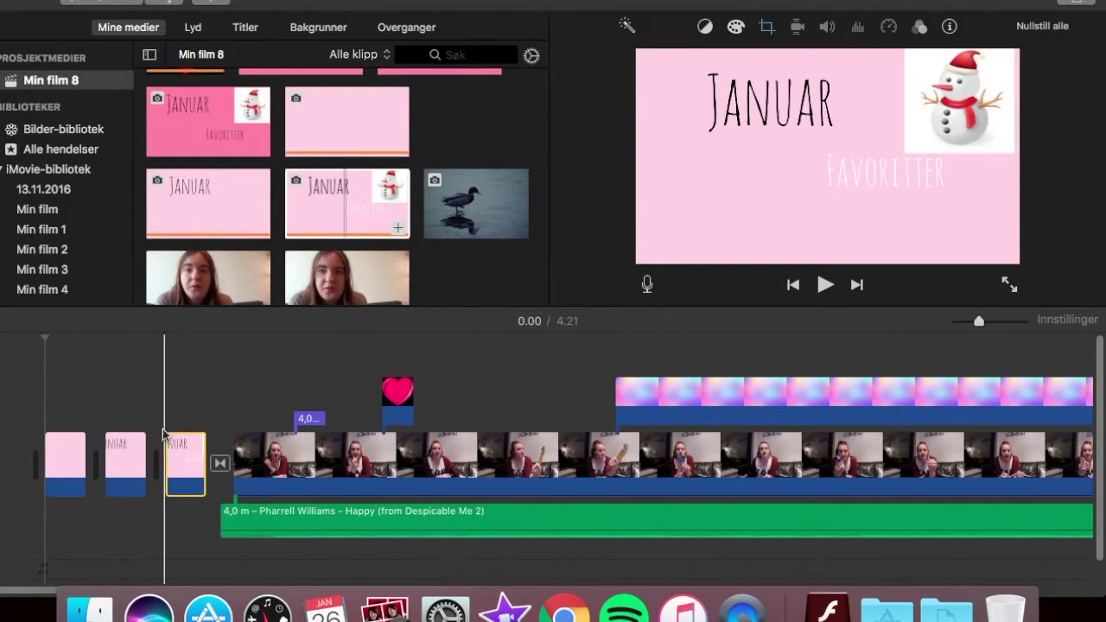
{"action": "left_click_drag", "start_coordinate": [202, 462], "coordinate": [115, 453]}
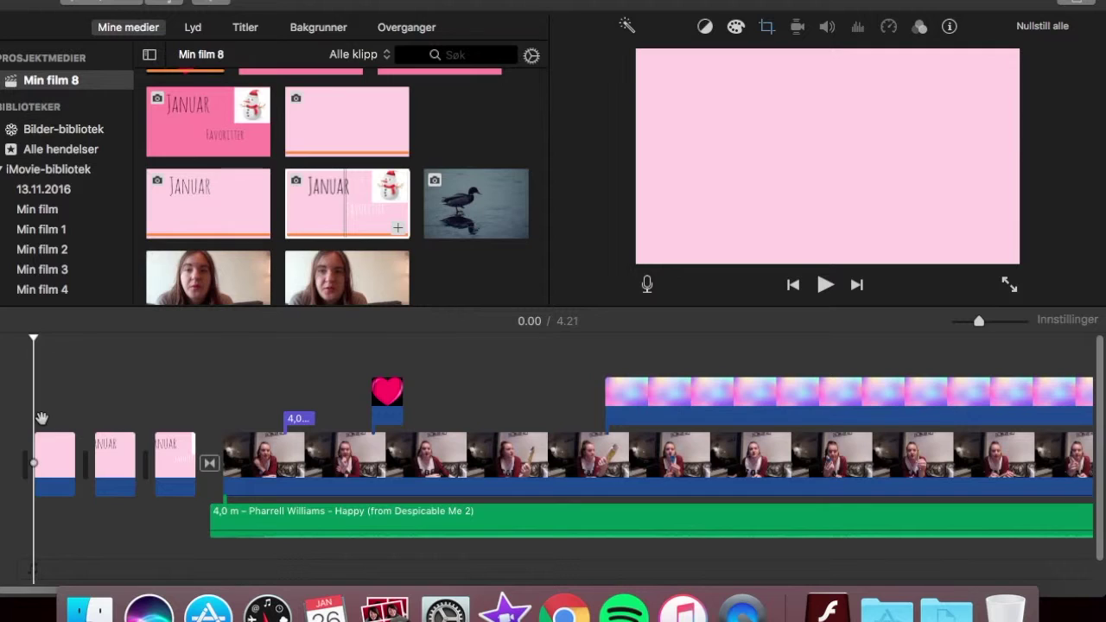
Play back the opening title sequence from the beginning and return the playhead to the start.
{"action": "left_click", "coordinate": [825, 284]}
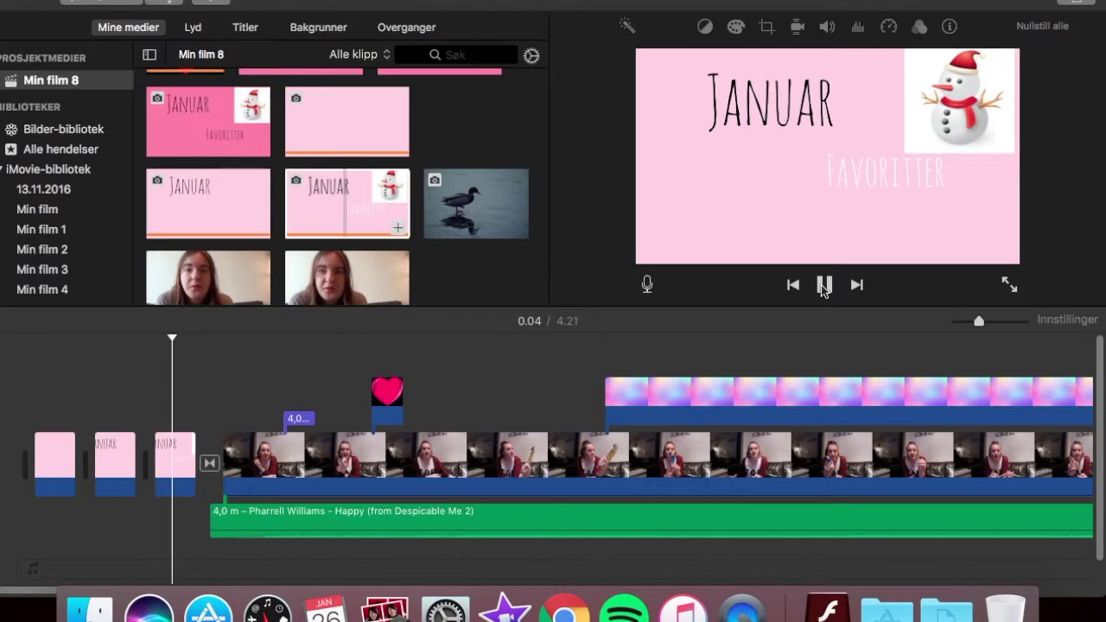
{"action": "left_click", "coordinate": [824, 286]}
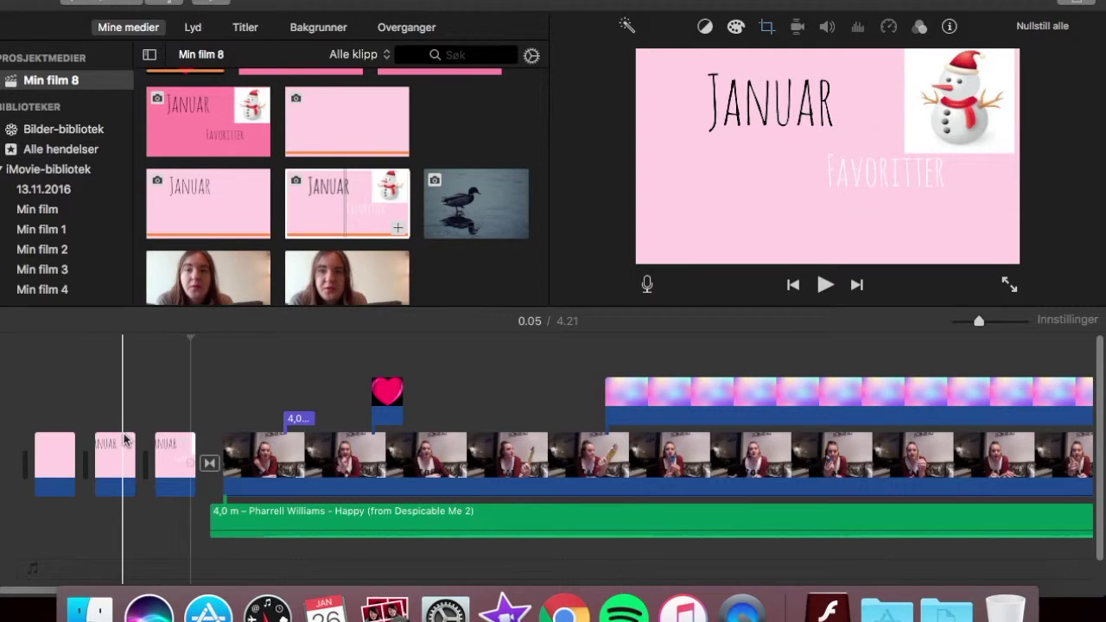
{"action": "left_click", "coordinate": [32, 402]}
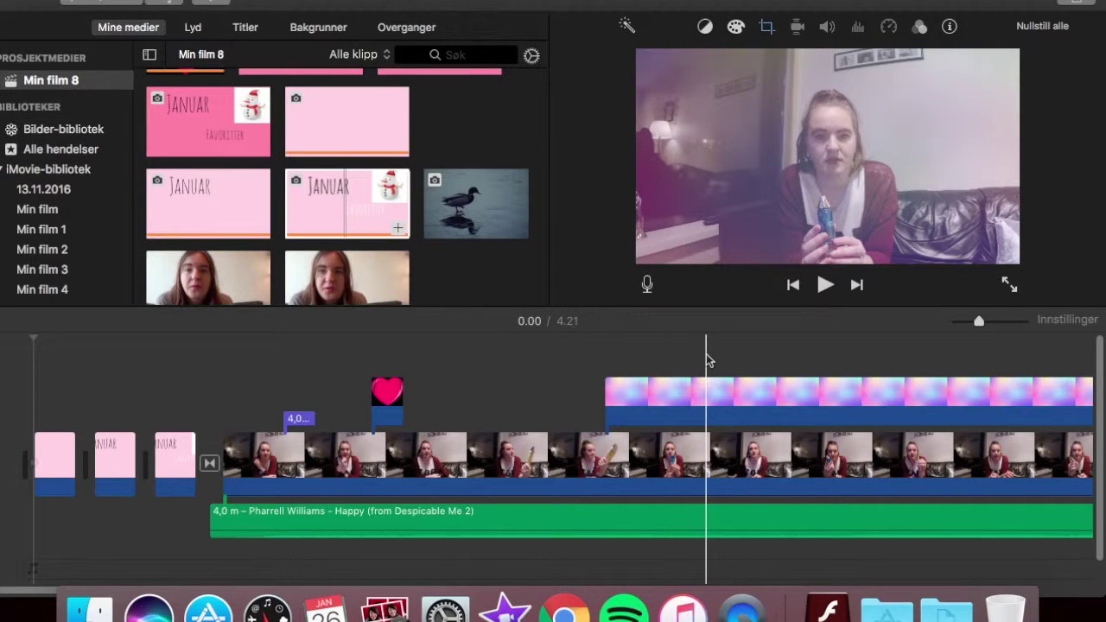
{"action": "scroll", "coordinate": [807, 351], "scroll_direction": "right", "scroll_amount": 5}
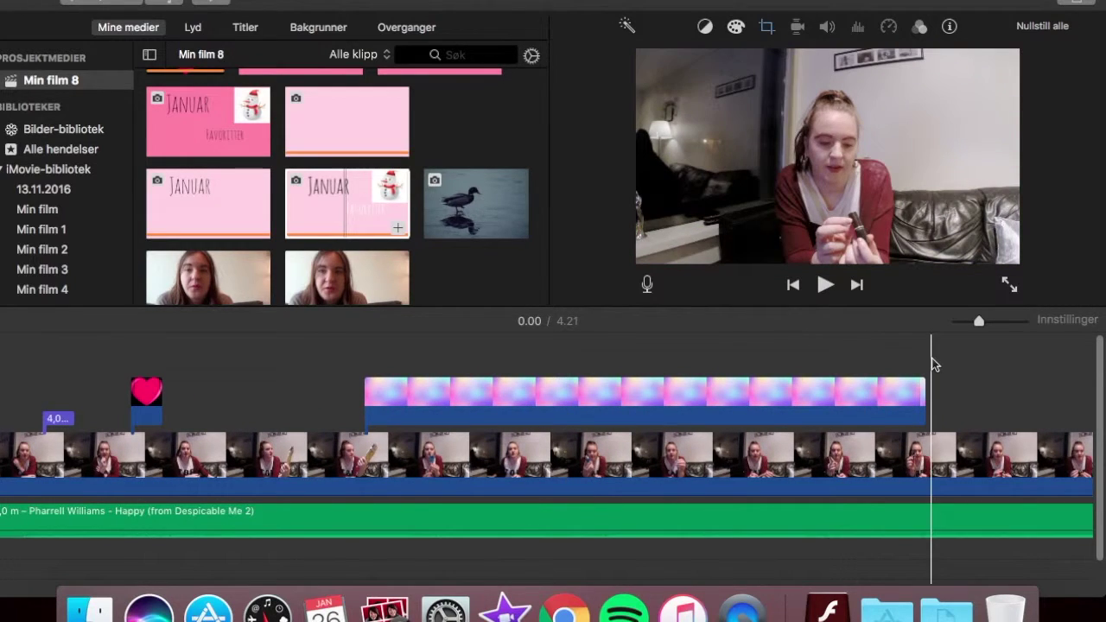
{"action": "scroll", "coordinate": [871, 370], "scroll_direction": "right", "scroll_amount": 4}
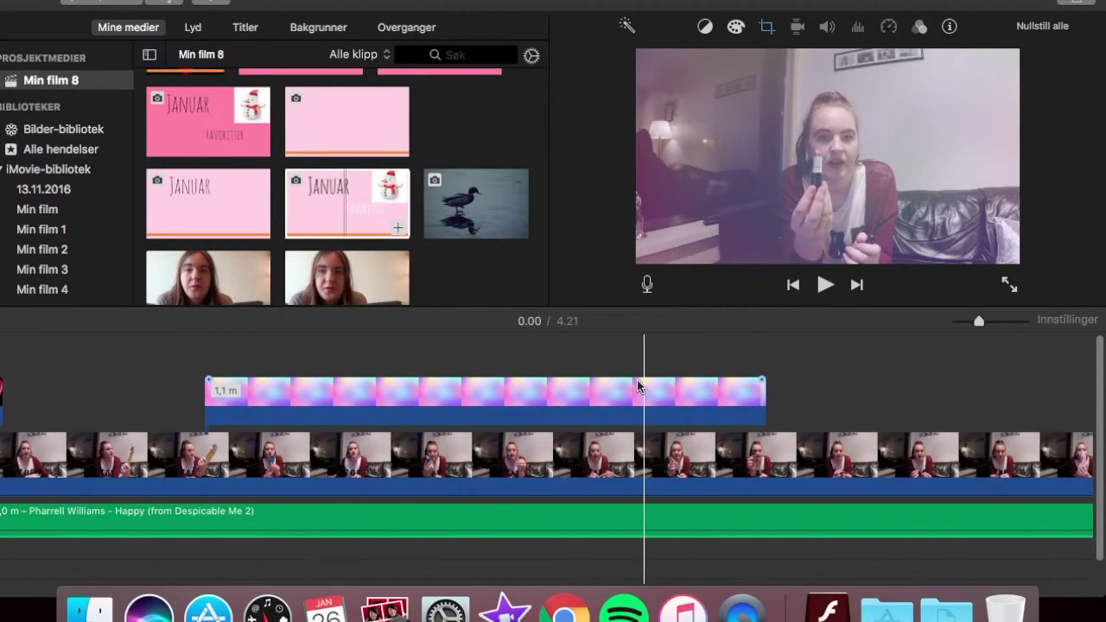